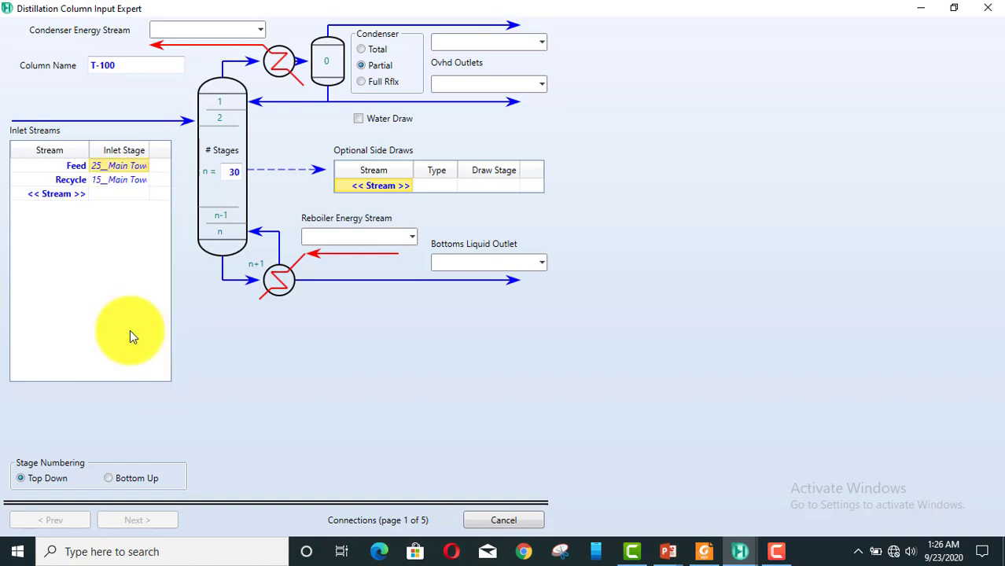
# Assign the Recycle stream to stage 25 of the main tower and set the condenser type to Total.
pyautogui.click(140, 180)
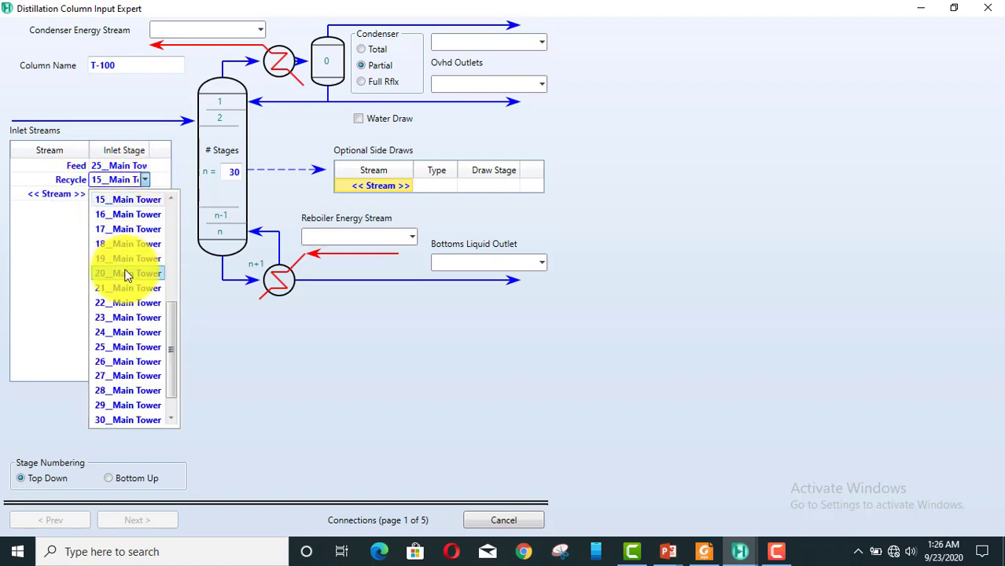
pyautogui.click(125, 347)
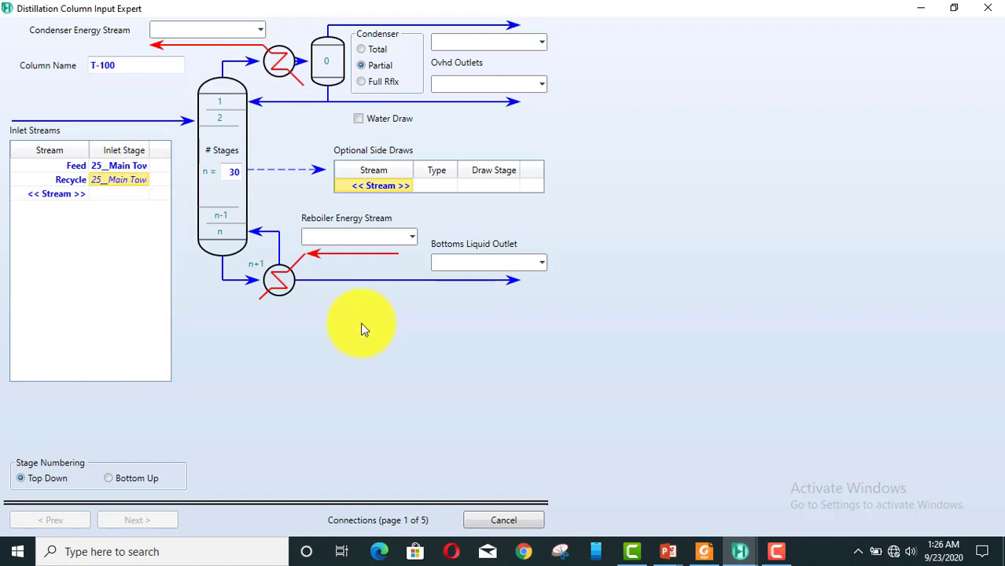
pyautogui.click(360, 50)
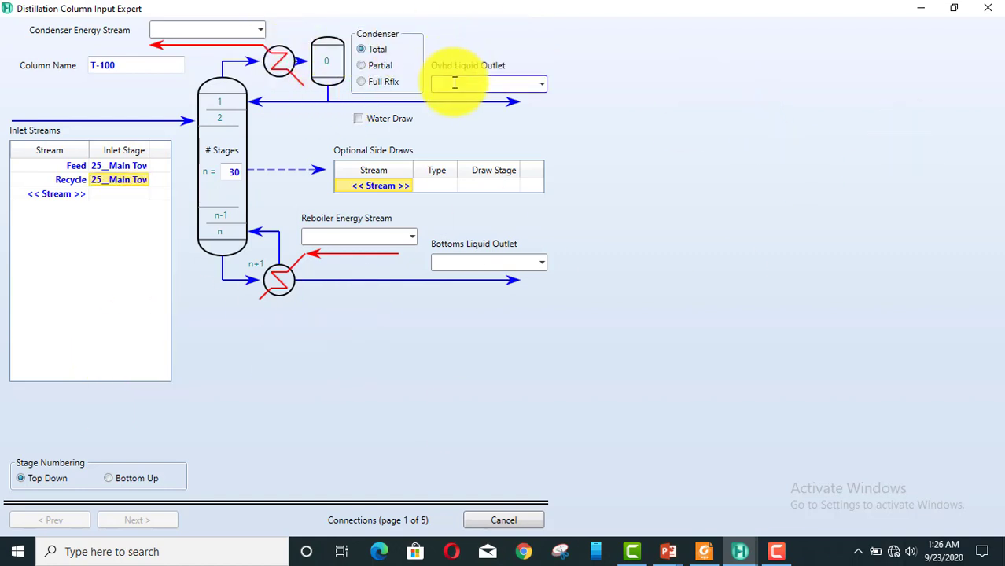
# Name the overhead liquid outlet D1 and the bottoms liquid outlet Water.
pyautogui.click(454, 82)
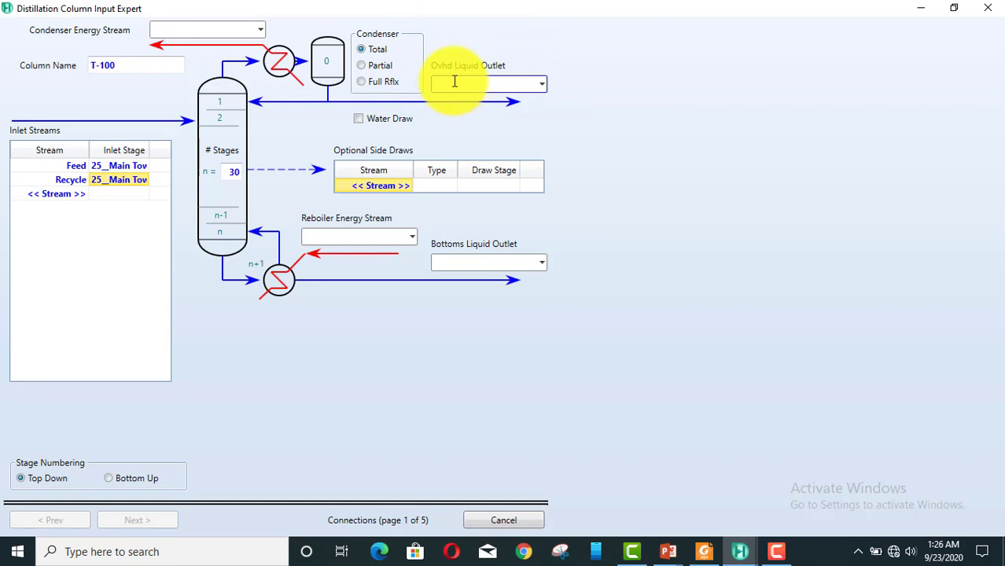
pyautogui.write('D1')
pyautogui.click(491, 264)
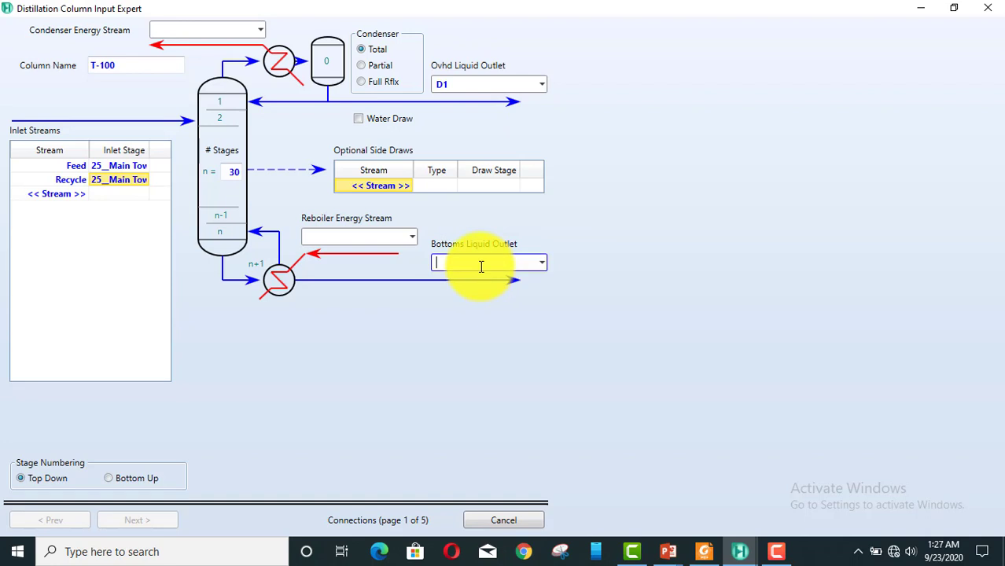
pyautogui.write('Water')
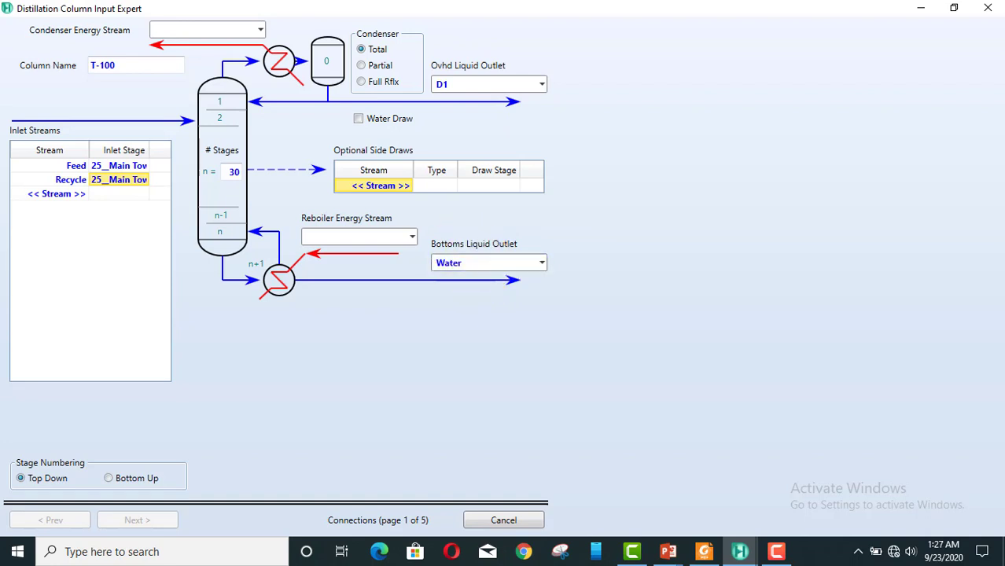
# Name the condenser energy stream Q-Cond.
pyautogui.click(186, 29)
pyautogui.write('Q')
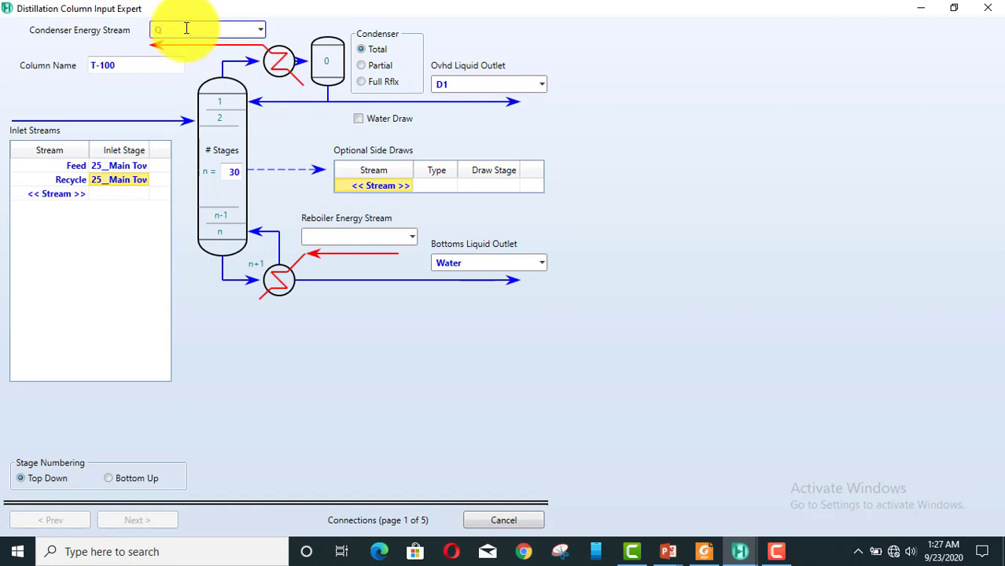
pyautogui.write('-Comn')
pyautogui.press('BackSpace')
pyautogui.press('BackSpace')
pyautogui.press('Return')
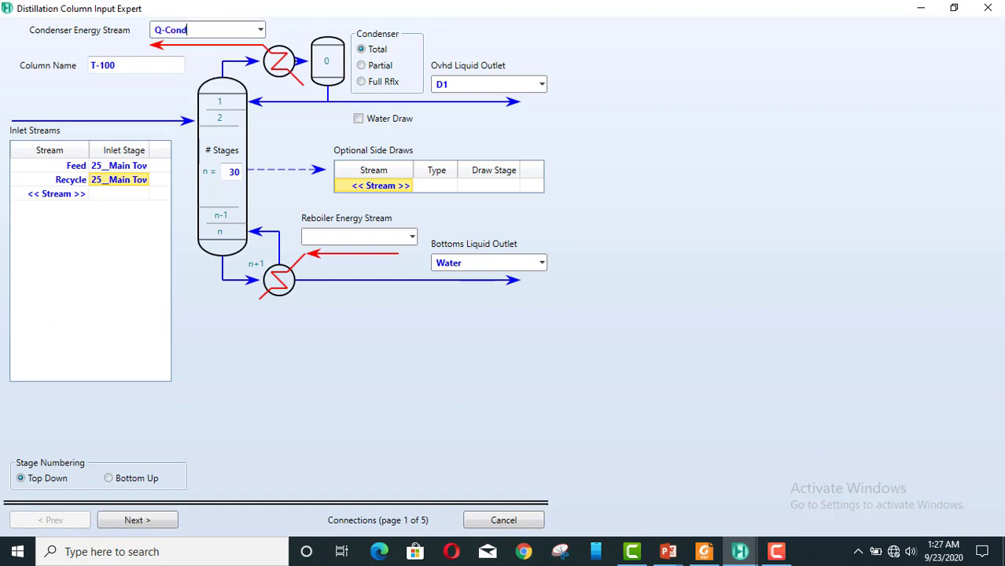
# Accept the once-through regular HYSYS reboiler and set both the condenser and reboiler pressures to 10 kPa.
pyautogui.click(136, 520)
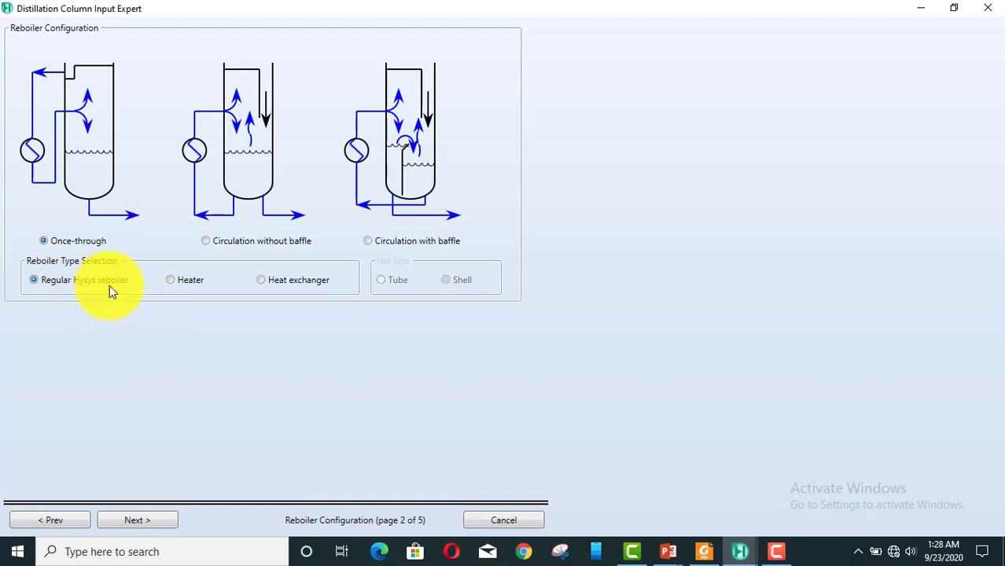
pyautogui.click(122, 521)
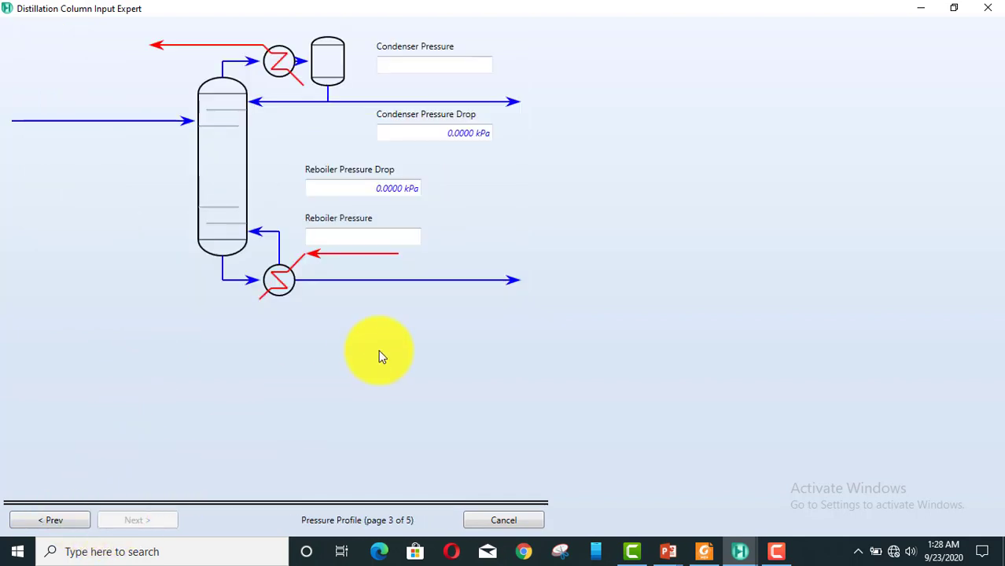
pyautogui.click(420, 66)
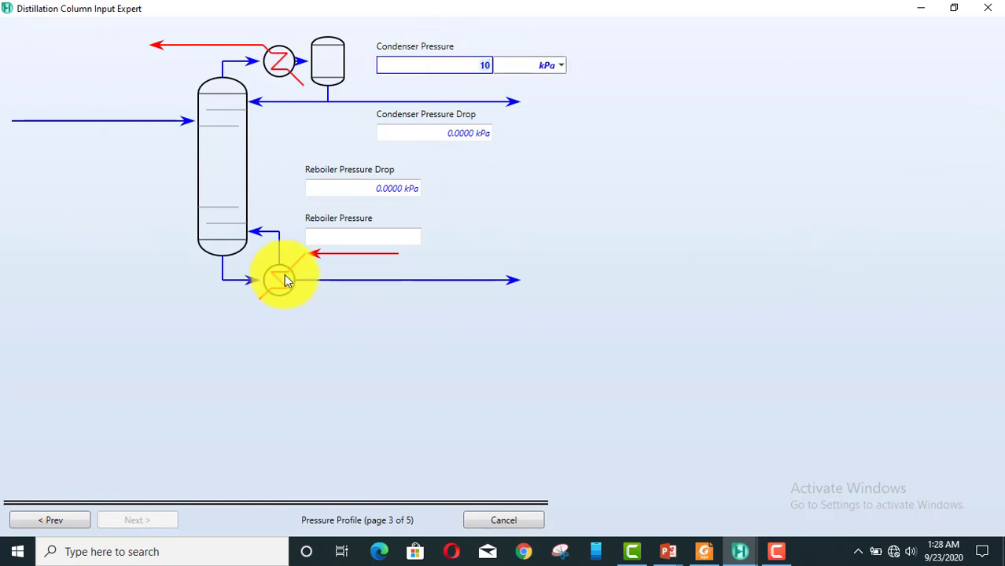
pyautogui.click(347, 237)
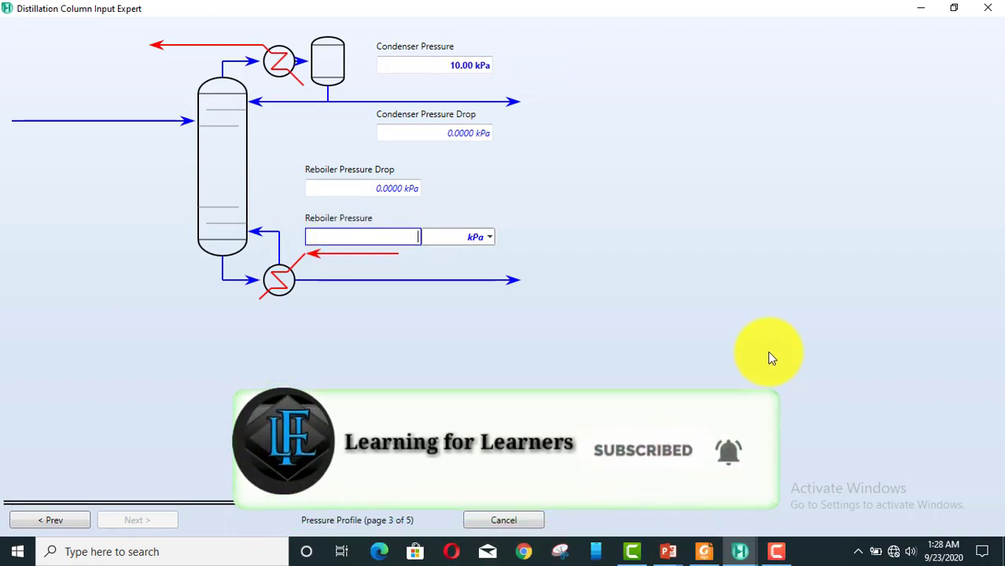
pyautogui.write('10')
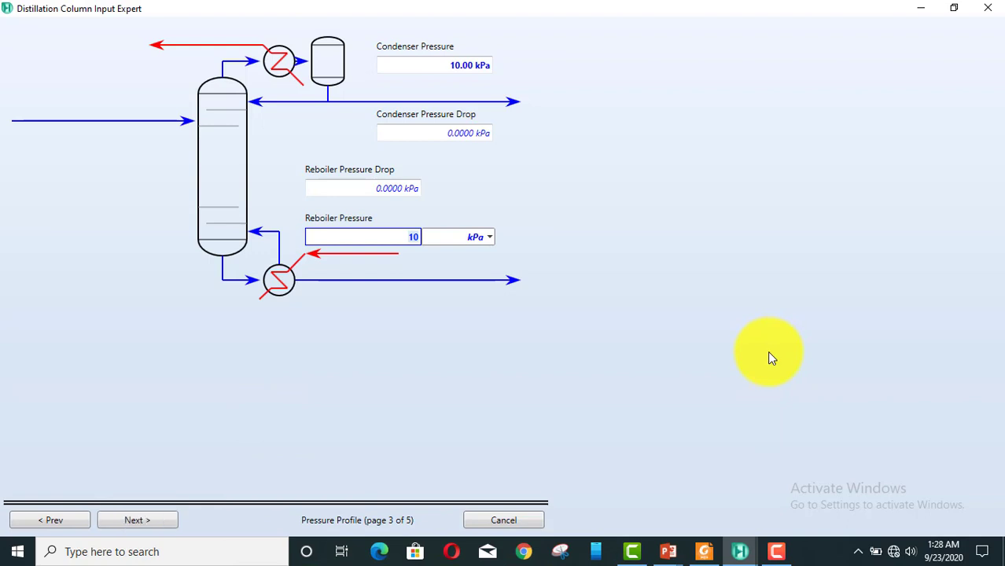
# Finish the column setup with the optional temperature estimates and specifications left blank, and maximize the column window.
pyautogui.click(155, 518)
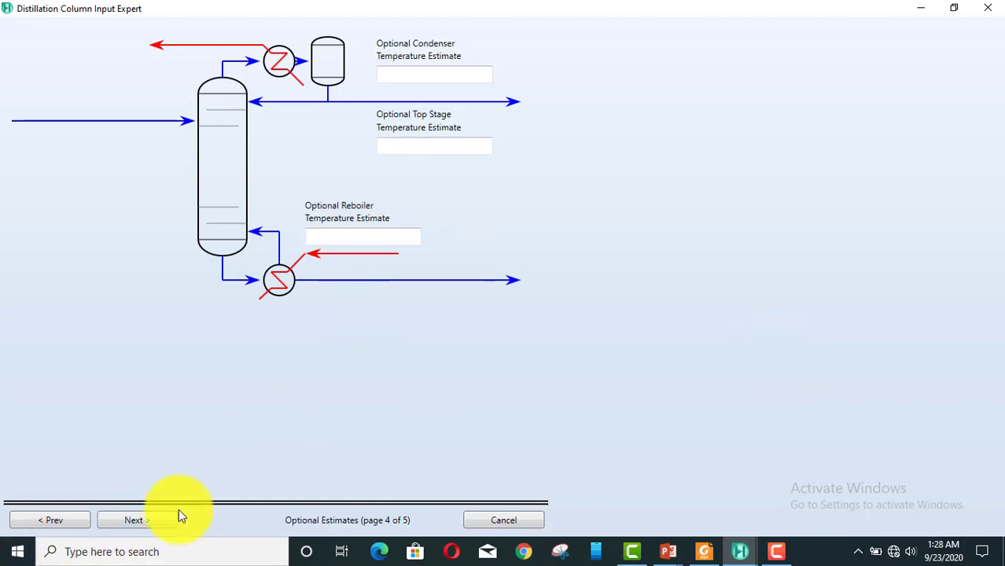
pyautogui.click(140, 523)
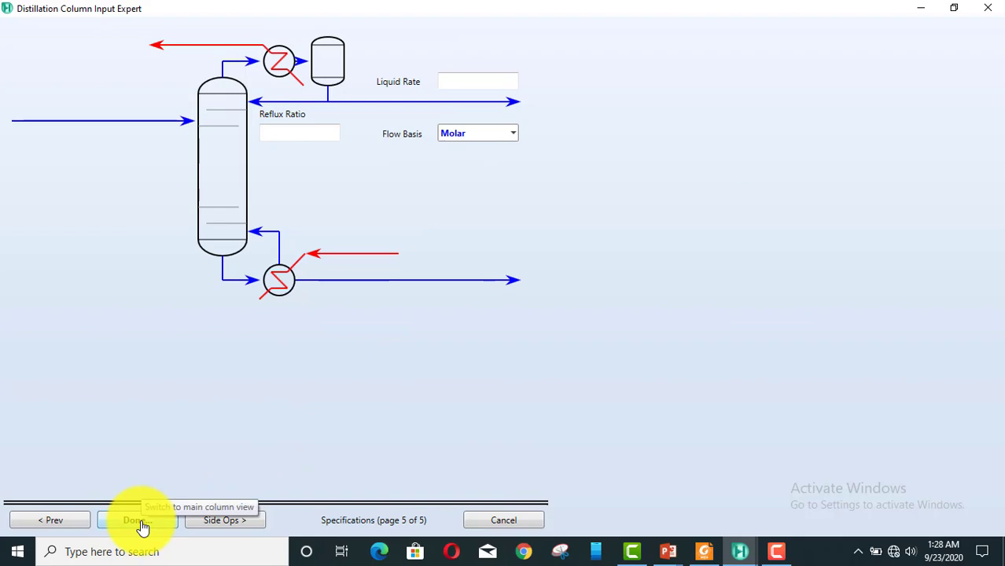
pyautogui.click(141, 525)
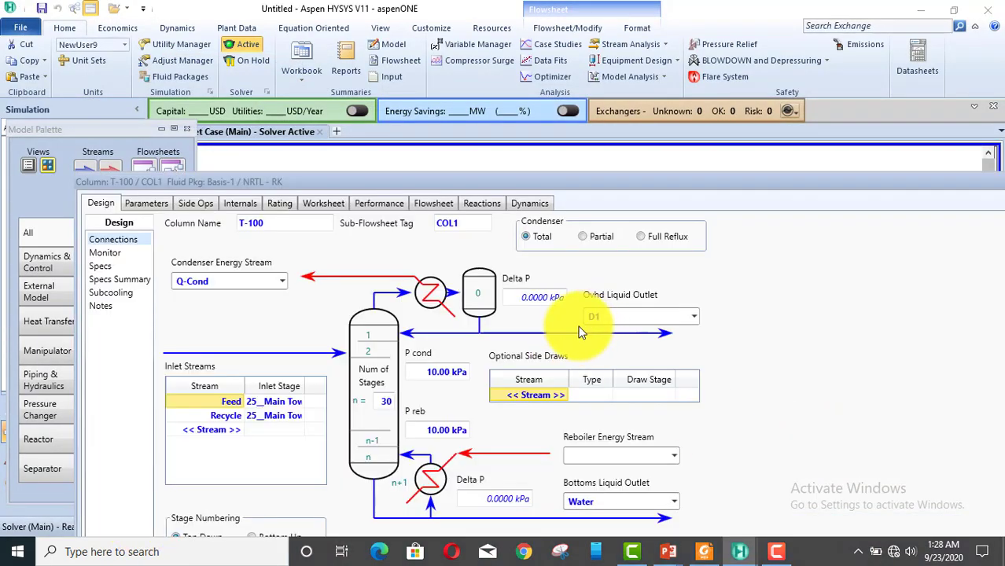
pyautogui.doubleClick(665, 184)
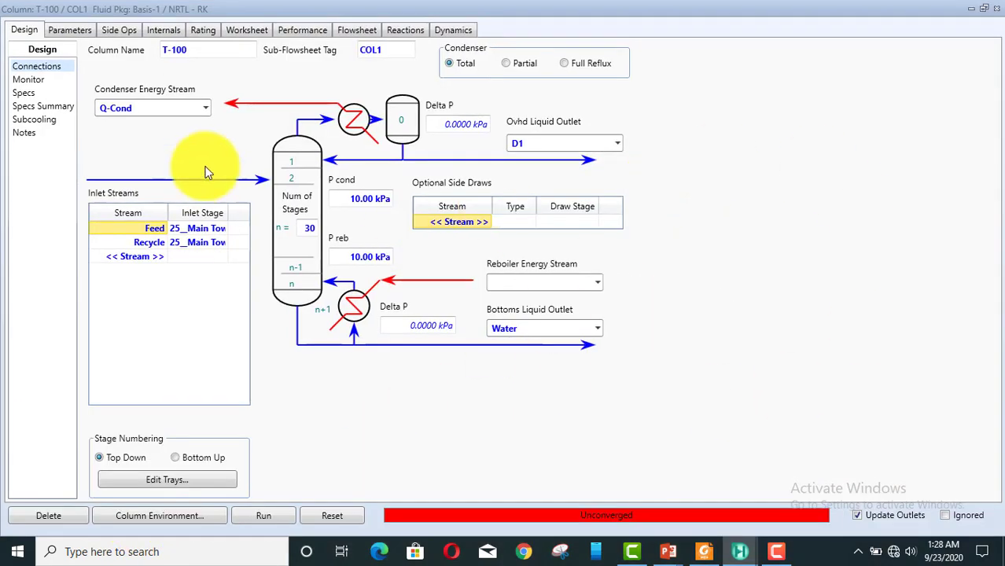
# In the column worksheet, set the Feed stream's temperature to 65 °C and its pressure to 120 kPa.
pyautogui.click(245, 32)
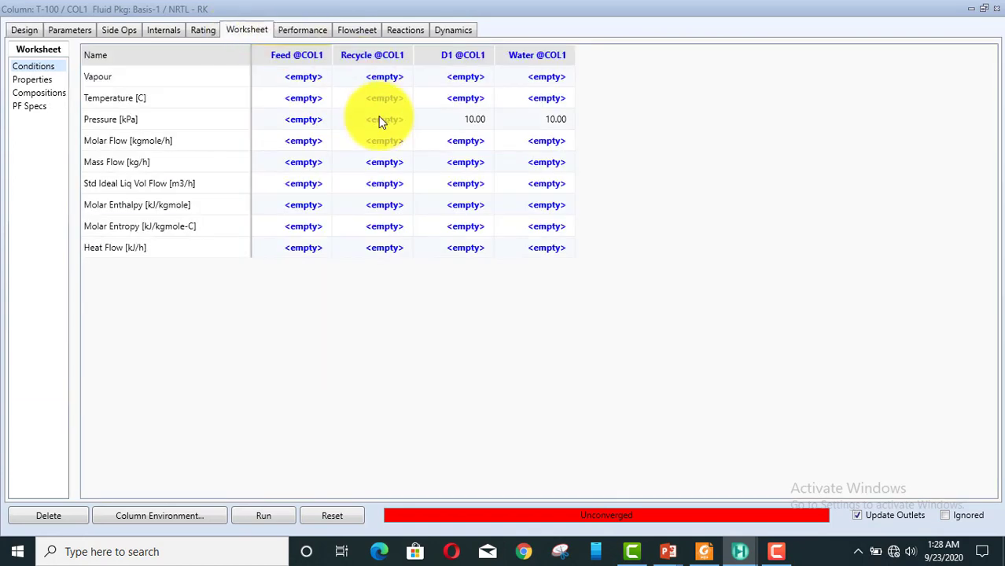
pyautogui.click(296, 97)
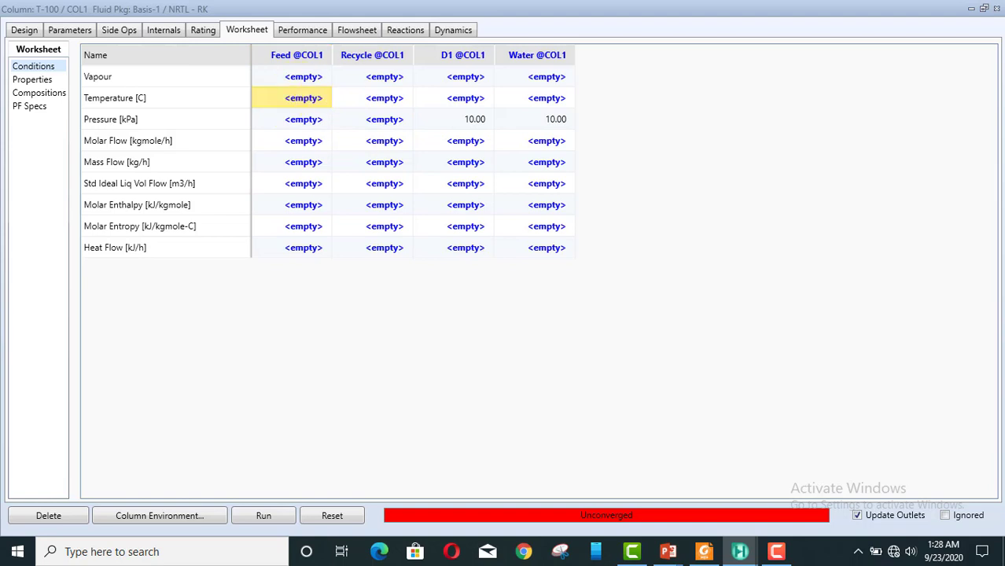
pyautogui.write('65')
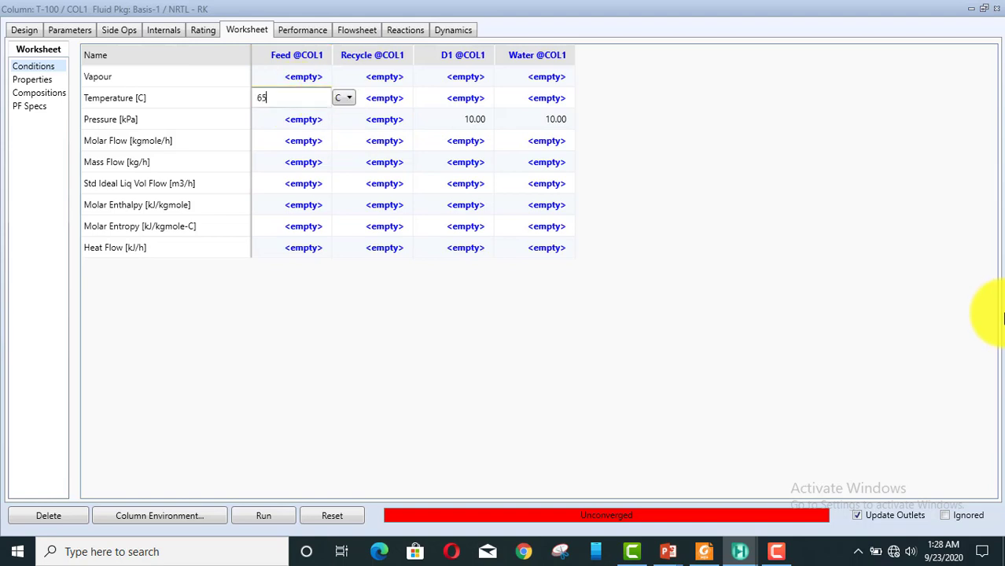
pyautogui.press('Return')
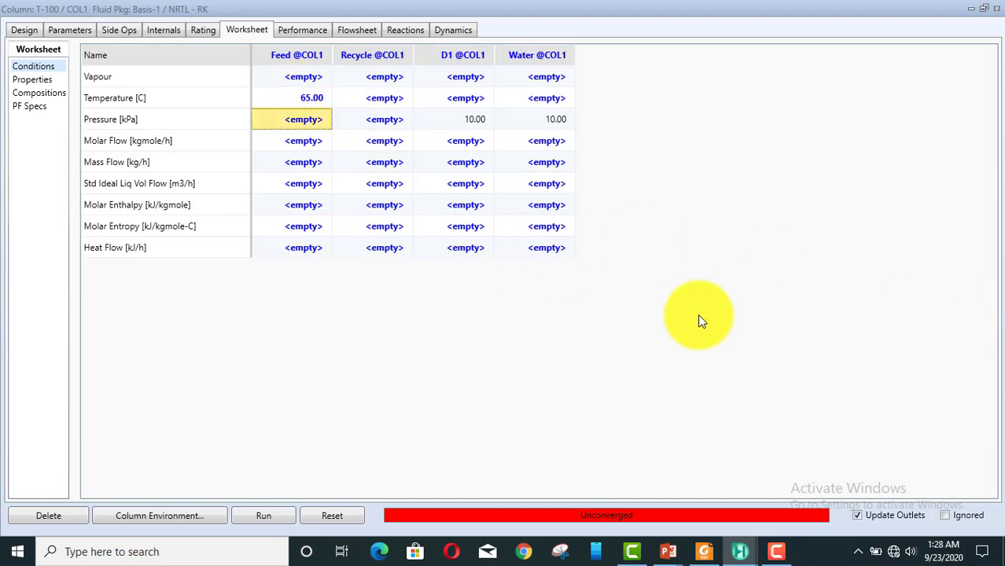
pyautogui.write('120')
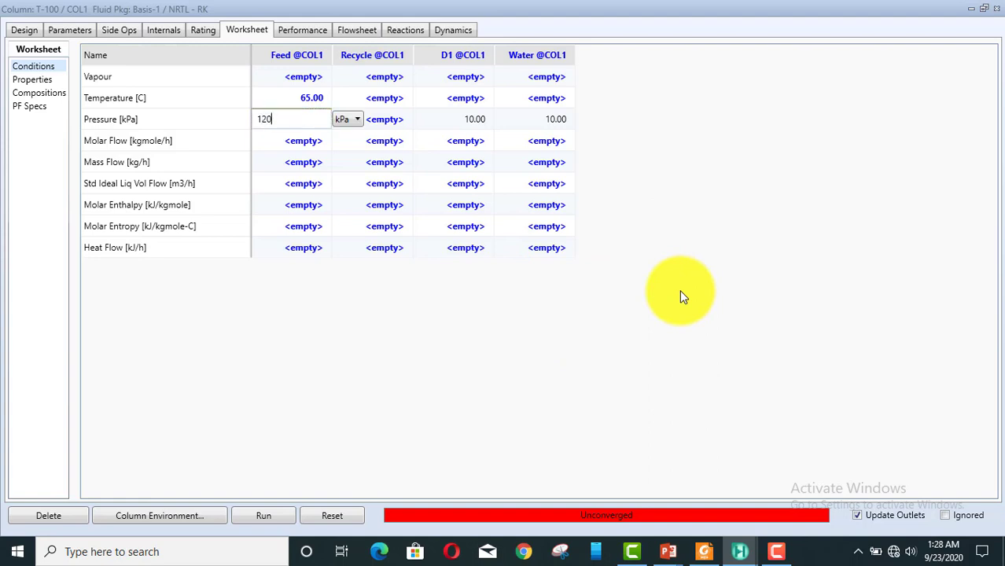
pyautogui.press('Return')
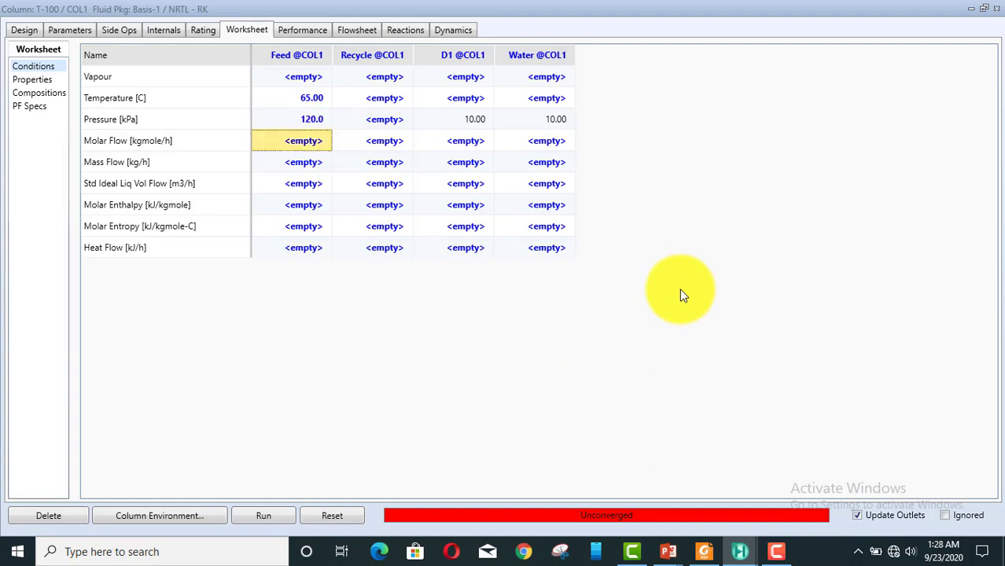
# Set the Feed stream's mass flow to 2.400e+004 kg/h.
pyautogui.click(302, 162)
pyautogui.write('2')
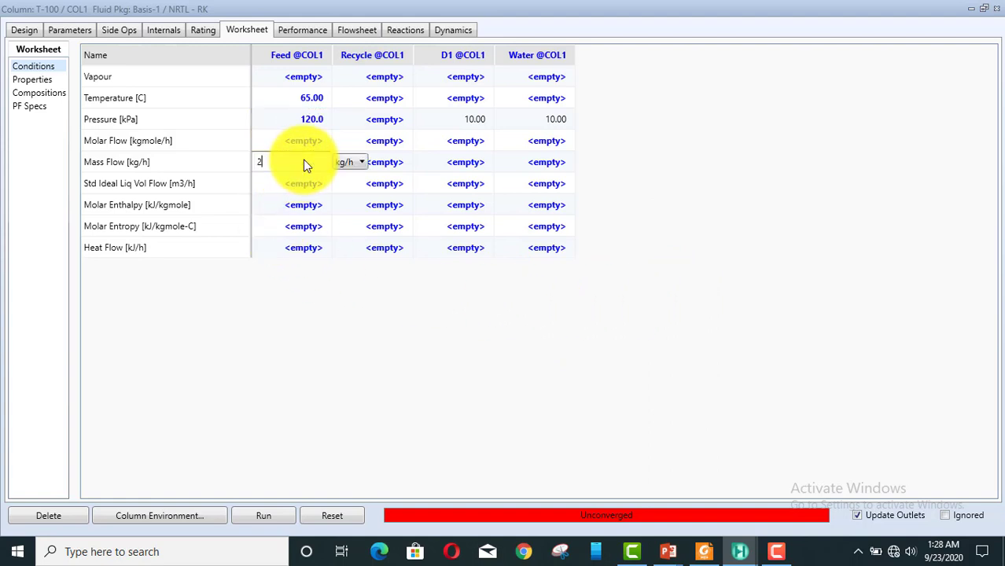
pyautogui.write('.40')
pyautogui.write('0e+0')
pyautogui.press('Return')
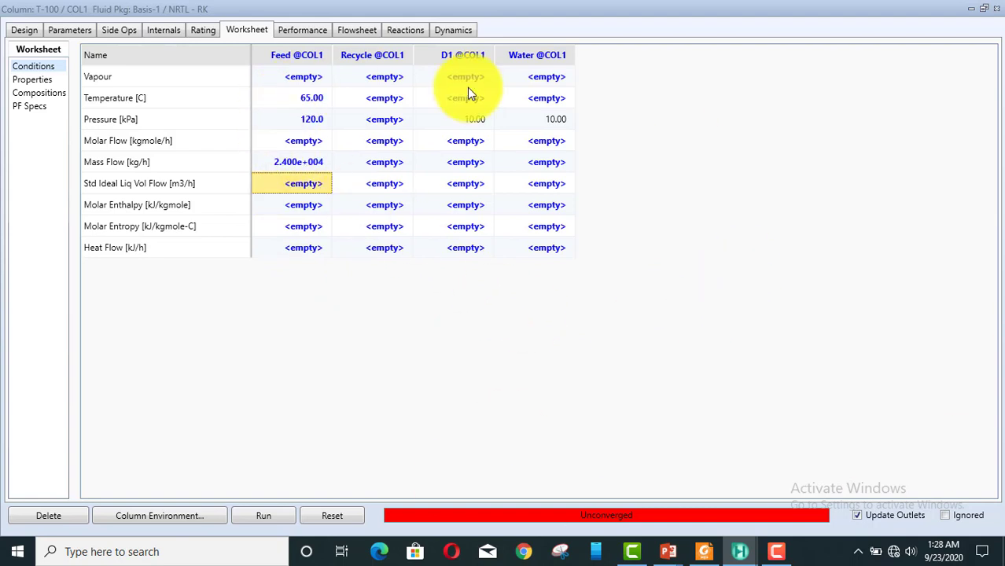
# Define the Feed composition as mole fractions of 0.2 ethanol and 0.8 H2O.
pyautogui.click(34, 94)
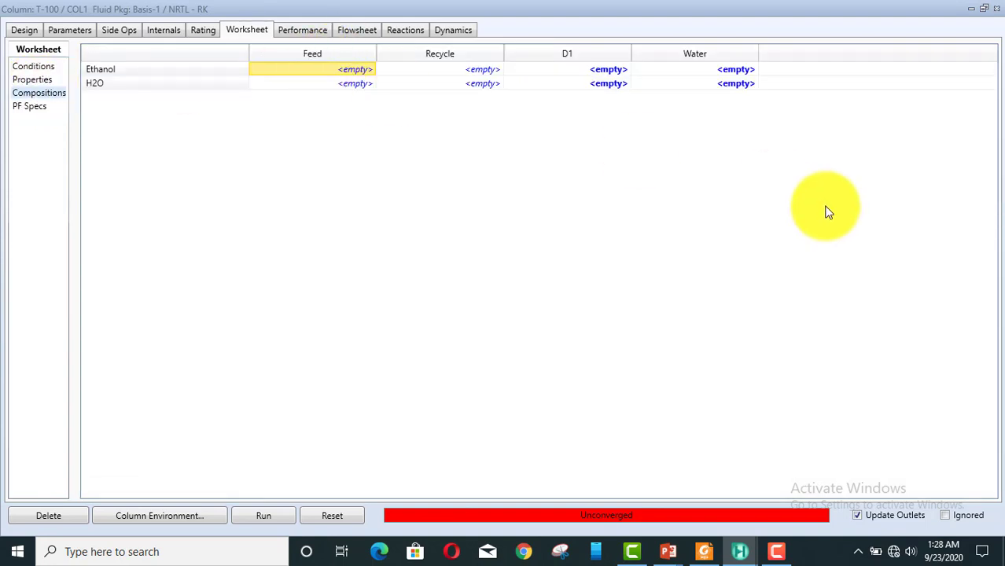
pyautogui.write('.2')
pyautogui.press('Return')
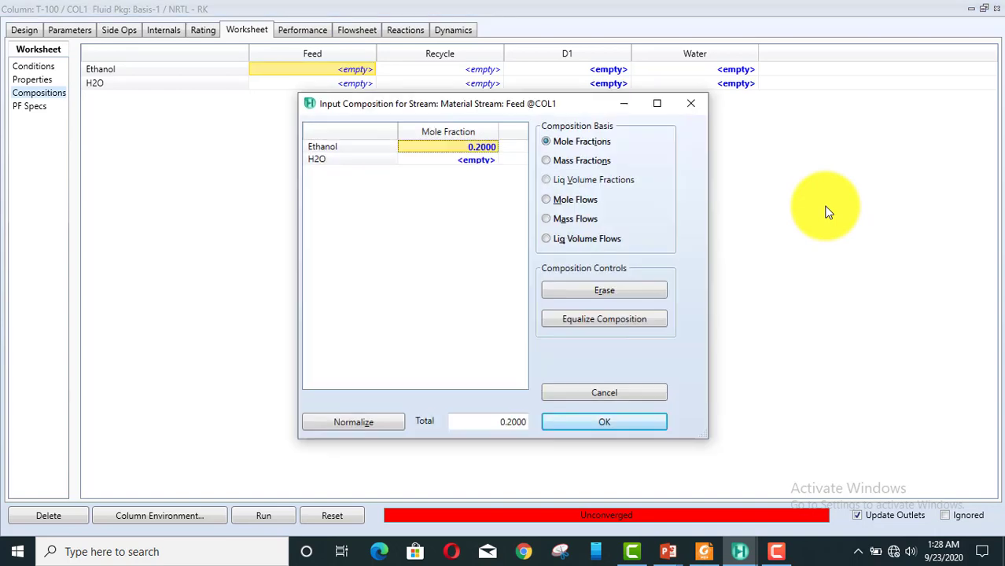
pyautogui.press('Down')
pyautogui.write('.')
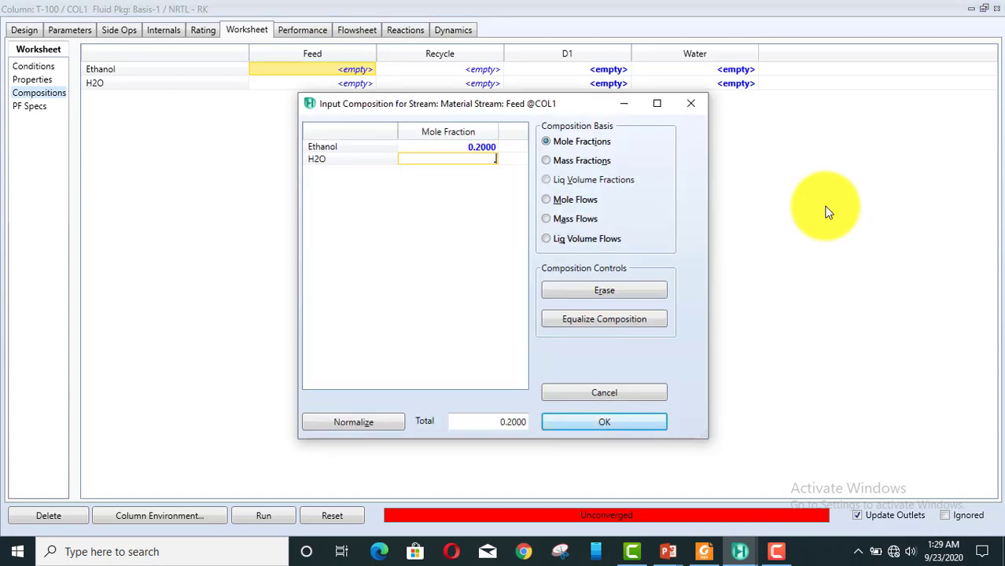
pyautogui.write('80')
pyautogui.press('Return')
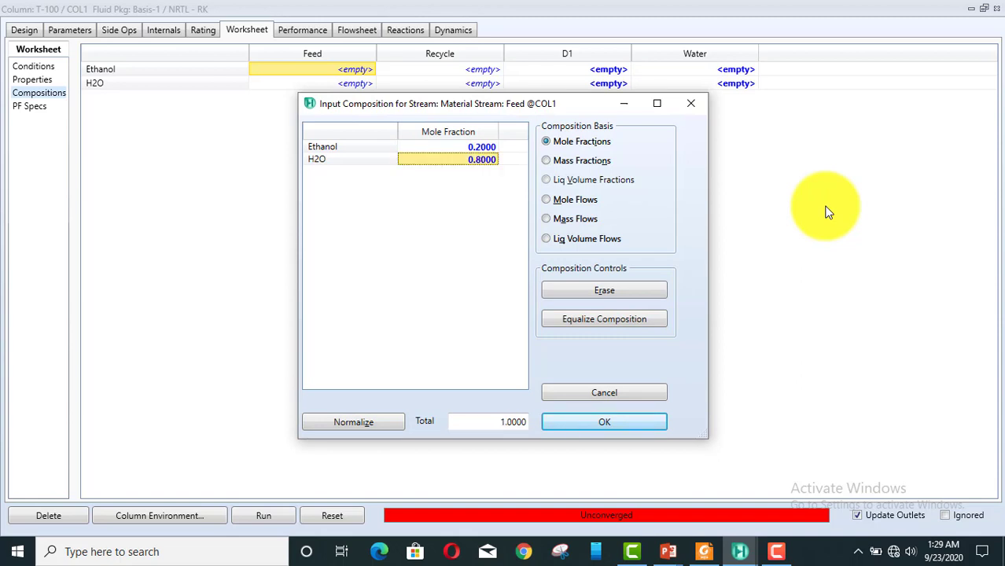
pyautogui.click(626, 427)
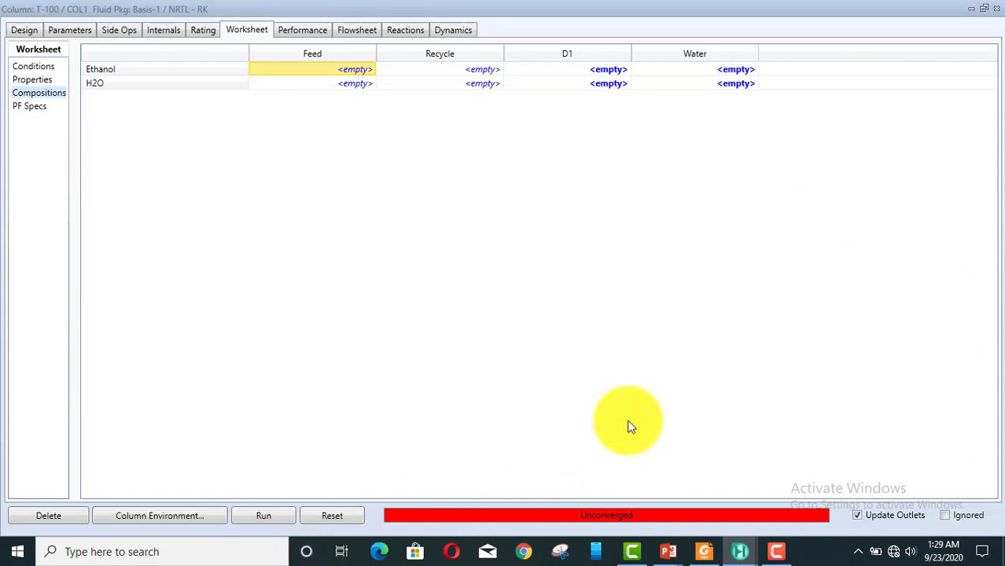
# Define the Recycle composition as mole fractions of 0.9 ethanol and 0.1 H2O, and return to the column's design connections.
pyautogui.click(468, 70)
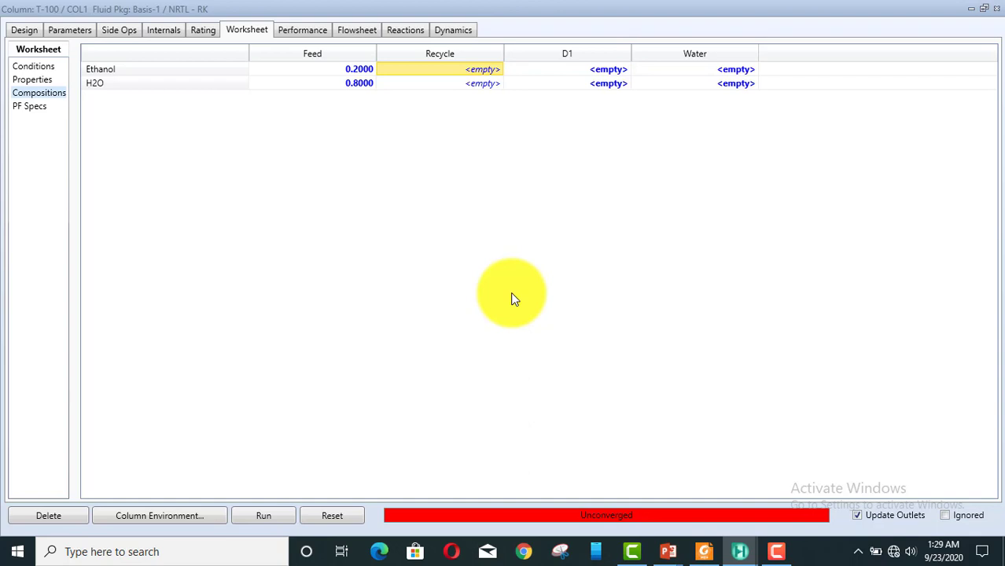
pyautogui.write('.9')
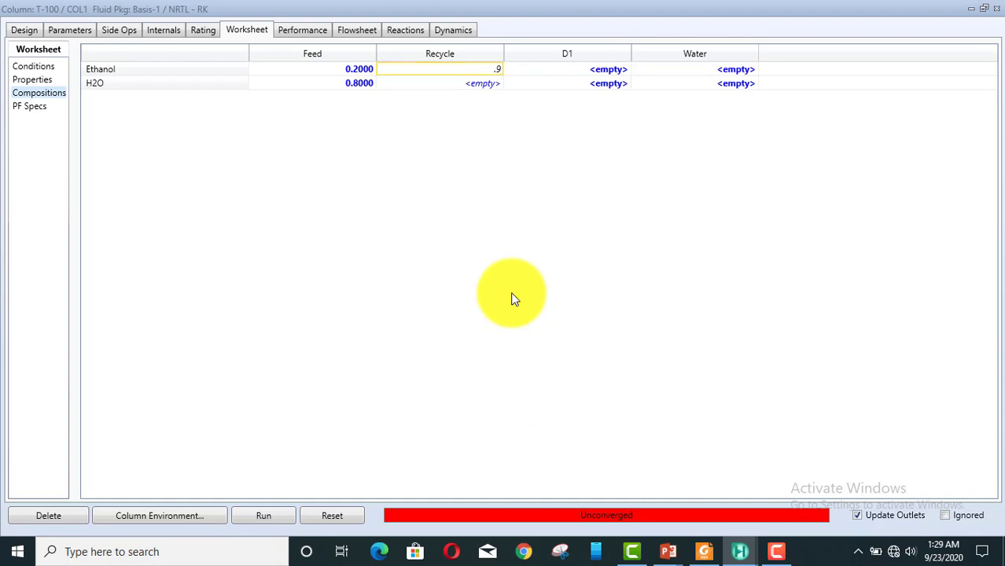
pyautogui.press('Return')
pyautogui.press('Down')
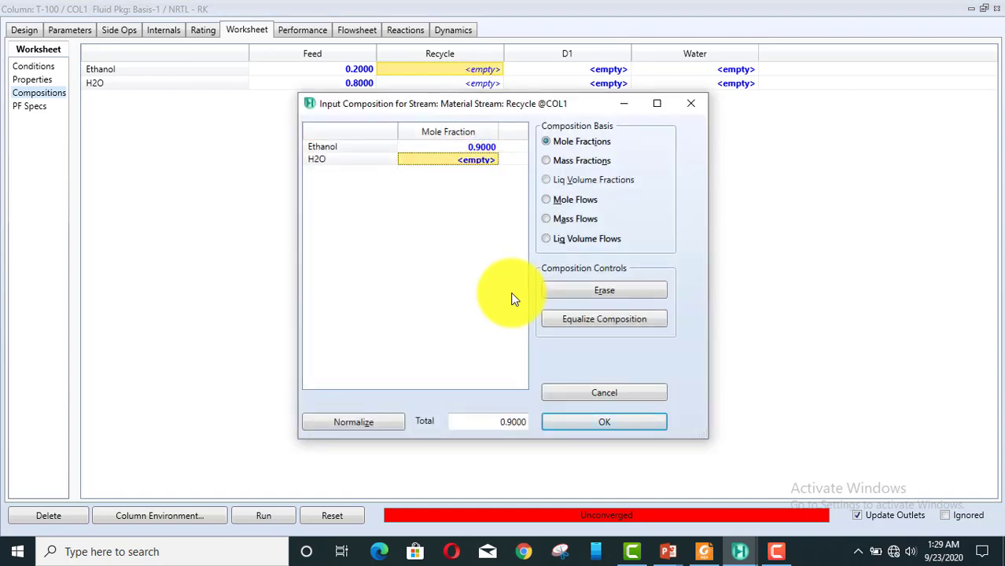
pyautogui.write('.1')
pyautogui.press('Return')
pyautogui.click(566, 425)
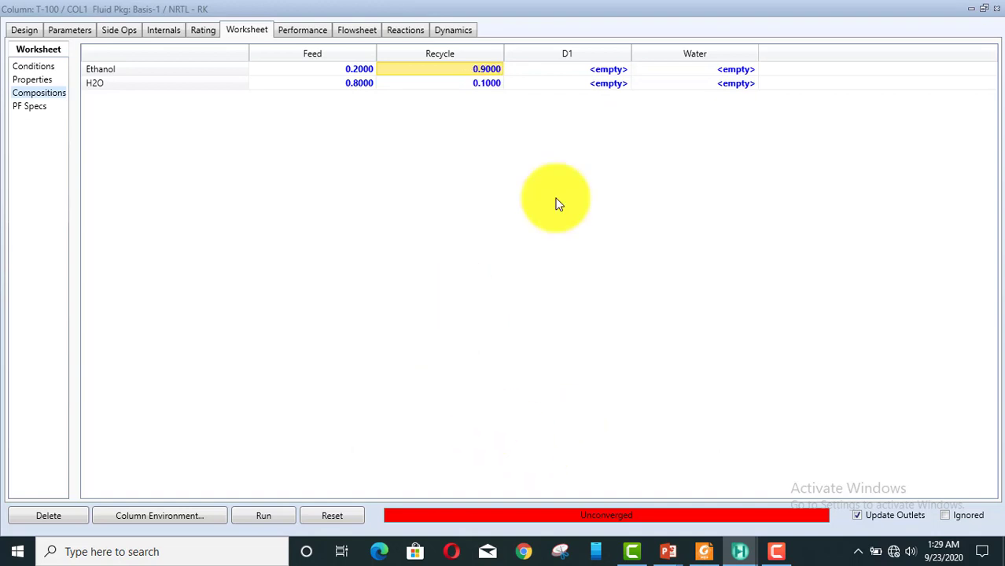
pyautogui.click(23, 31)
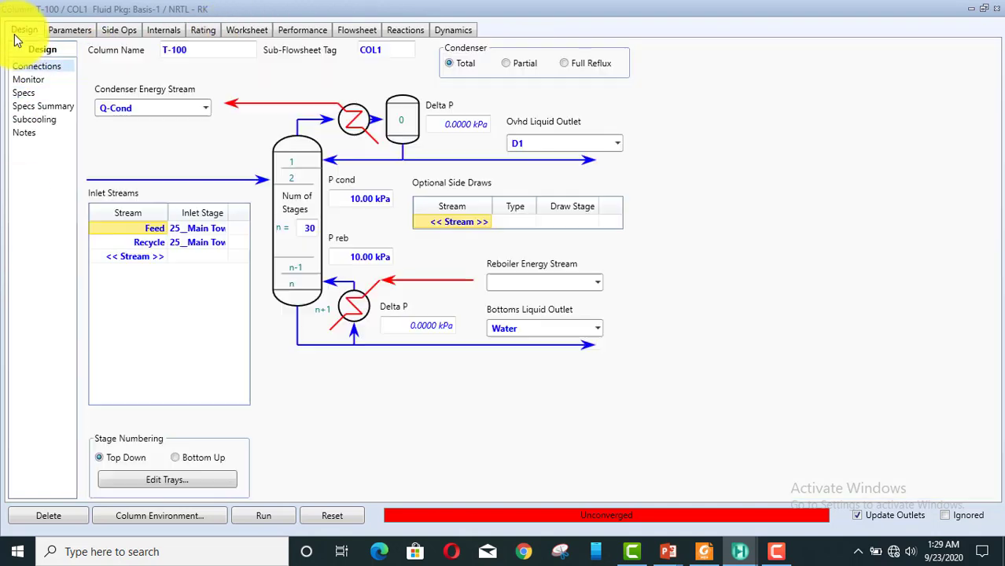
# In the column worksheet conditions, set the Recycle stream's vapour fraction to 0.
pyautogui.click(251, 30)
pyautogui.click(47, 67)
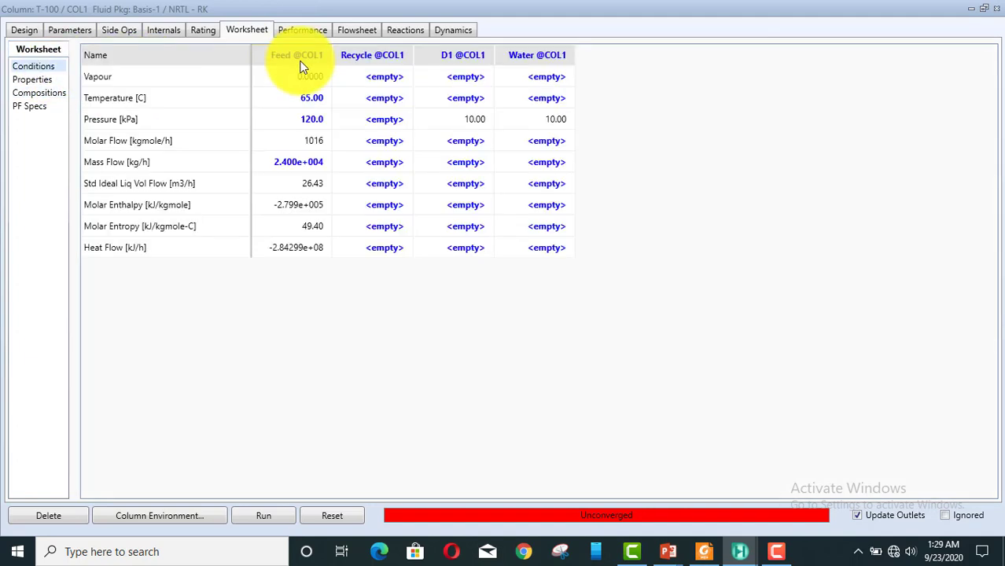
pyautogui.click(381, 79)
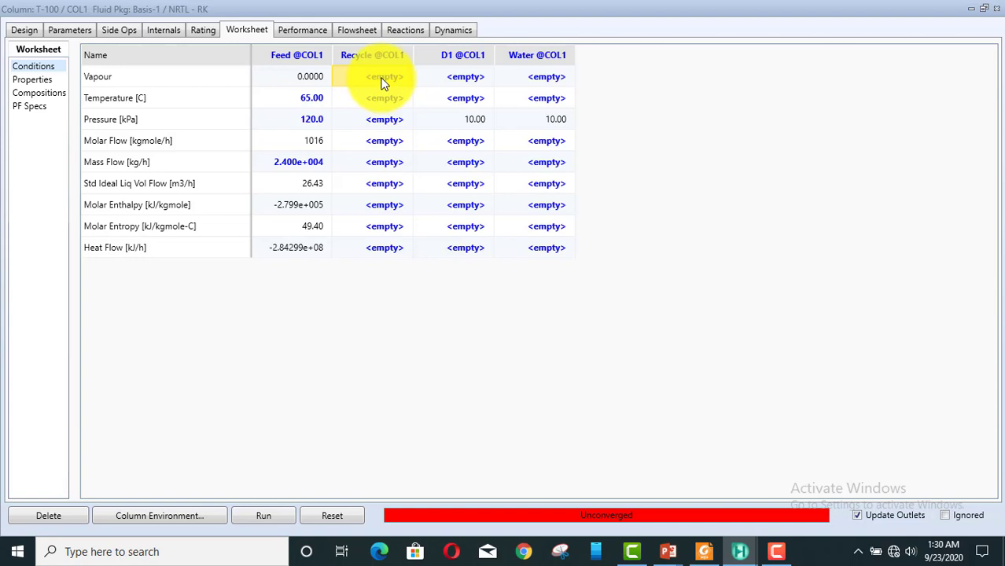
pyautogui.write('0')
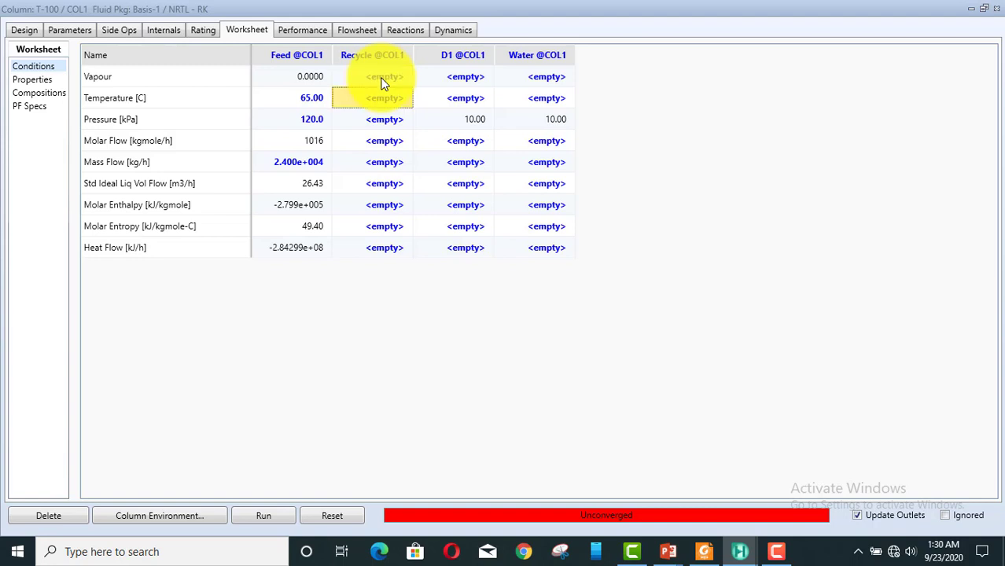
pyautogui.press('Return')
# Set the Recycle stream's pressure to 120 kPa and its molar flow to 400 kgmole/h.
pyautogui.click(374, 124)
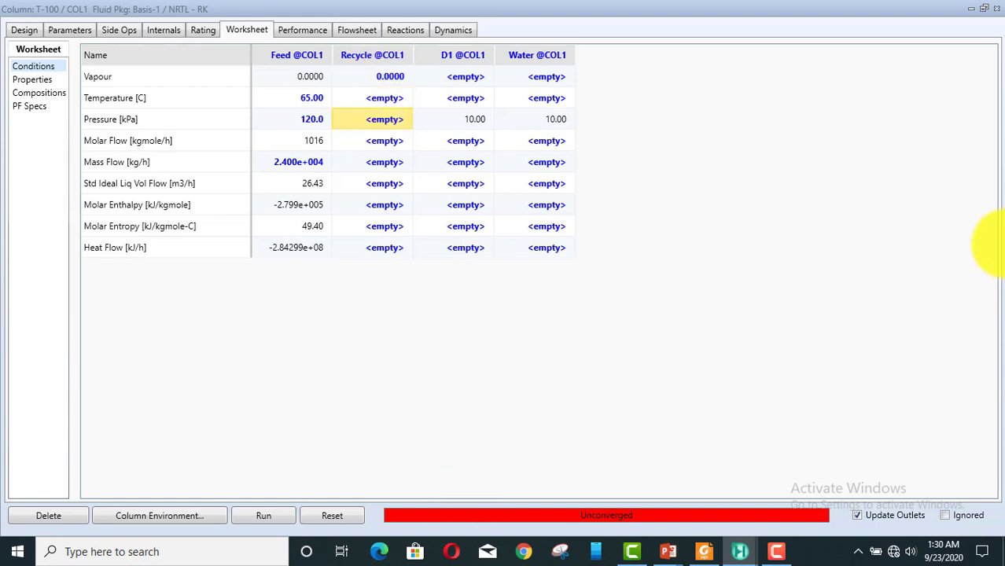
pyautogui.write('120')
pyautogui.press('Return')
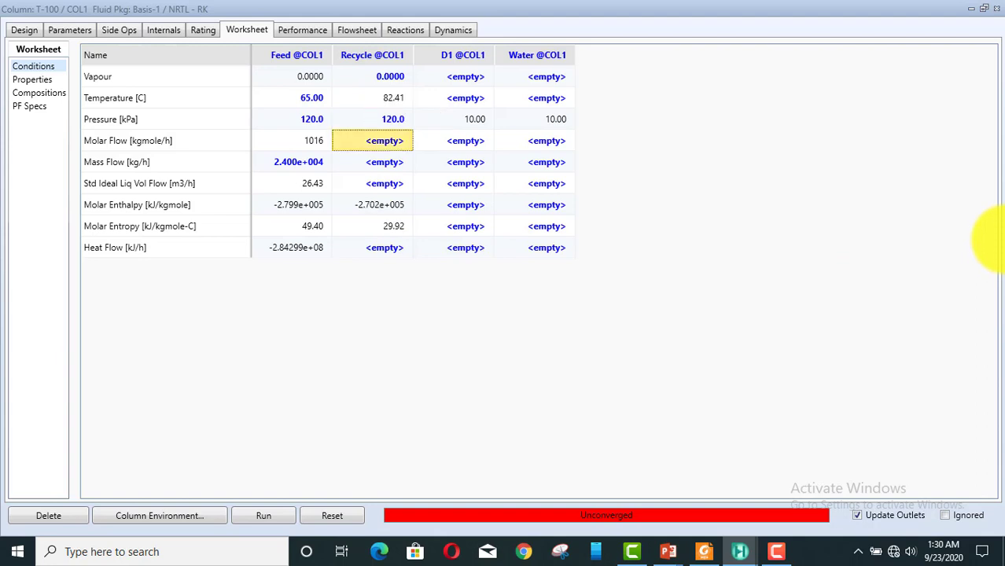
pyautogui.write('400')
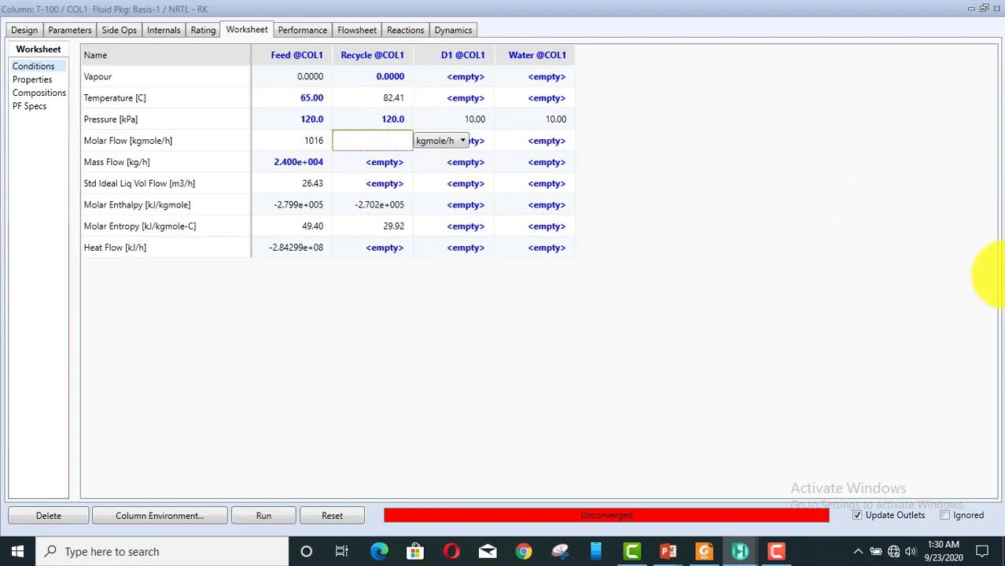
pyautogui.press('Return')
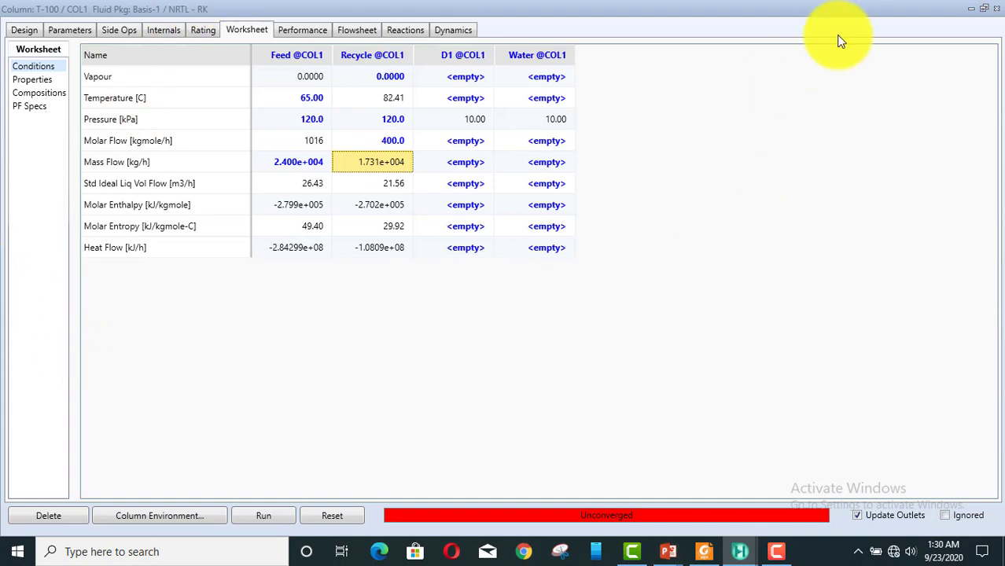
# In the column's design specs, add a new specification of type Column Component Recovery.
pyautogui.click(23, 30)
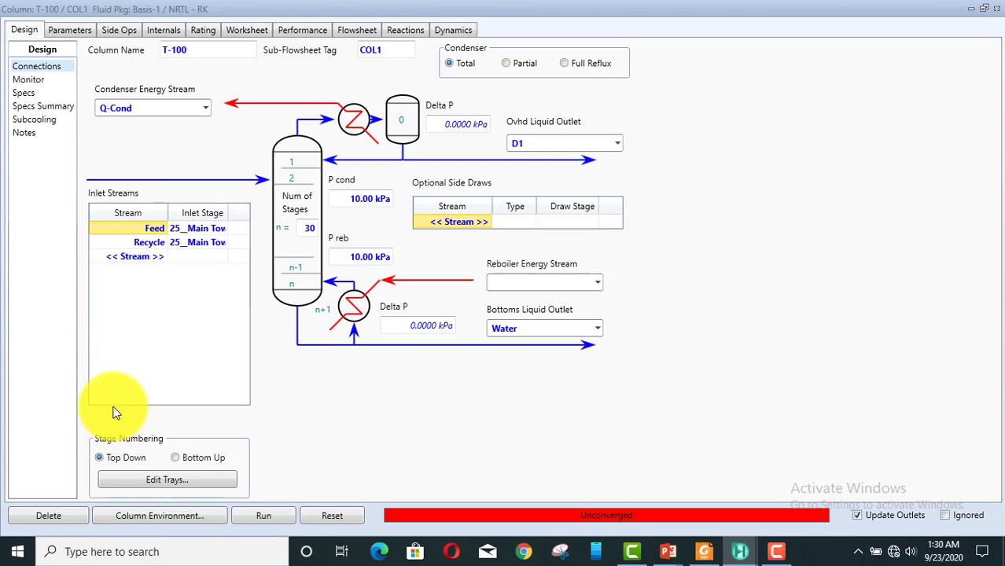
pyautogui.click(31, 105)
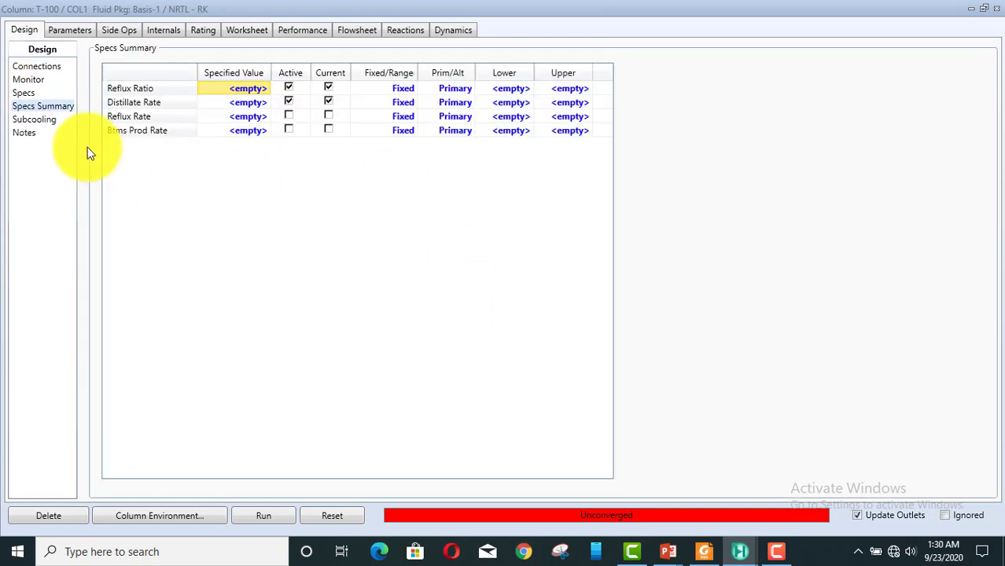
pyautogui.click(26, 93)
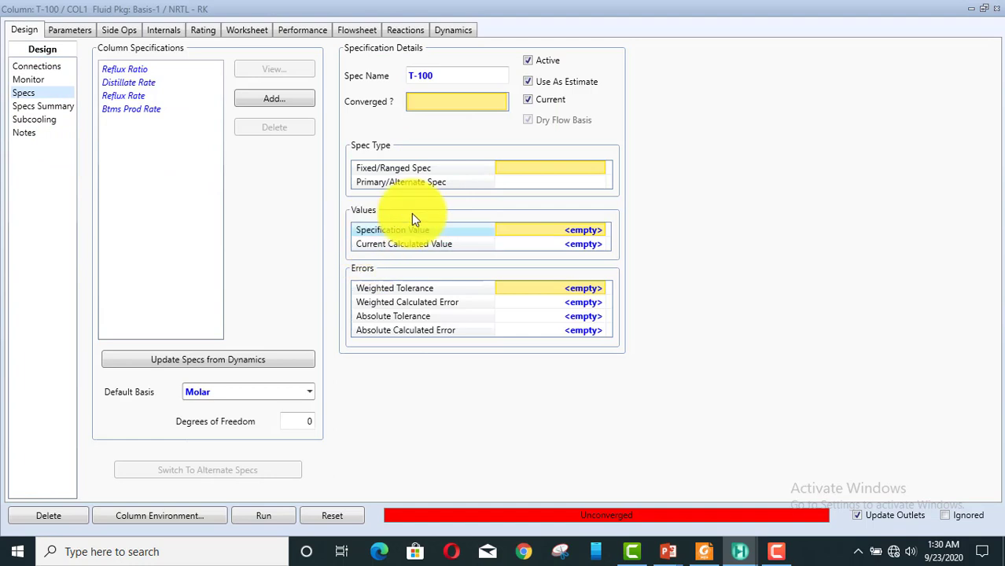
pyautogui.click(292, 104)
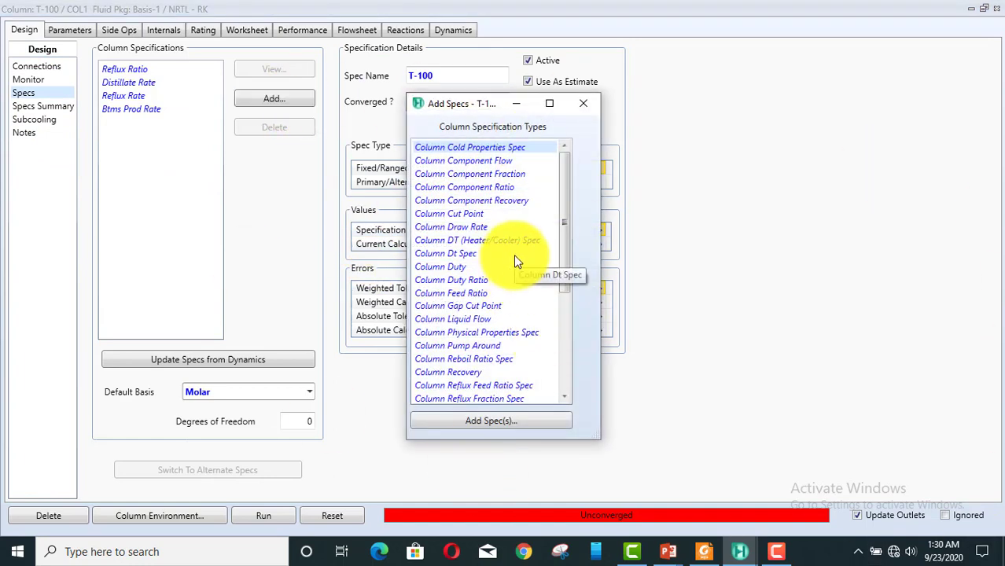
pyautogui.click(511, 201)
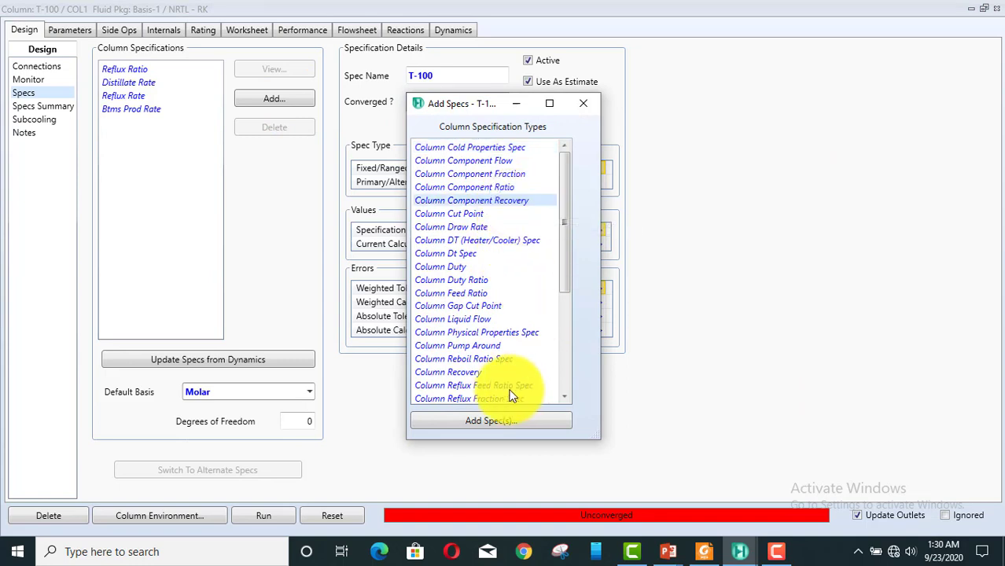
pyautogui.click(484, 421)
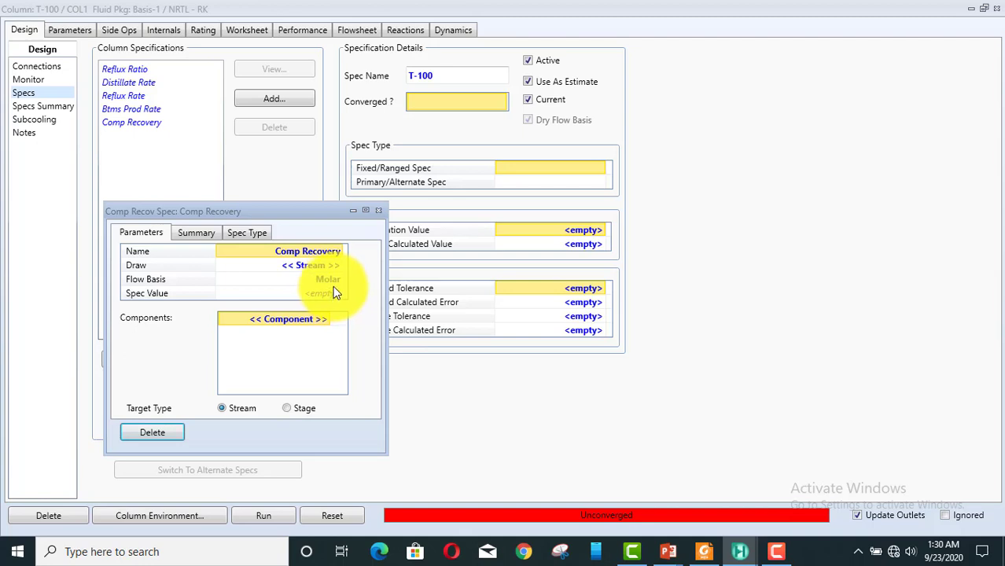
# Define the component recovery spec with draw D1, a spec value of 0.99 and Ethanol as the component, and close it.
pyautogui.click(335, 266)
pyautogui.click(338, 265)
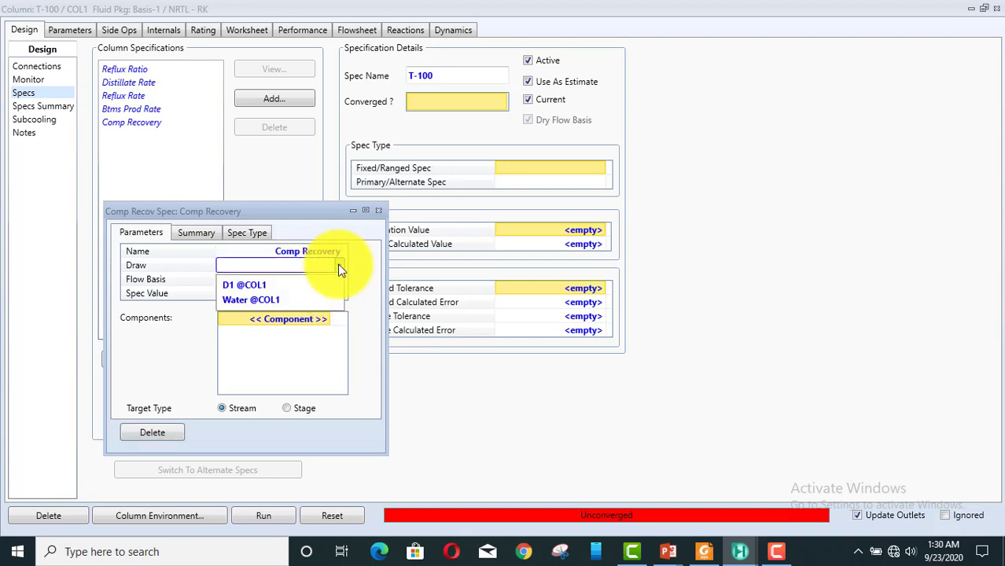
pyautogui.click(252, 284)
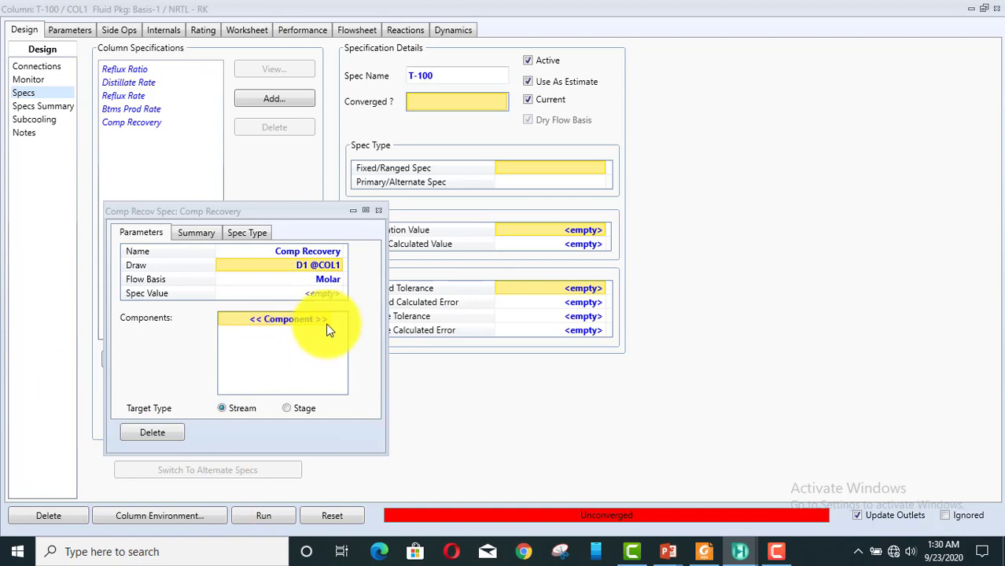
pyautogui.click(283, 297)
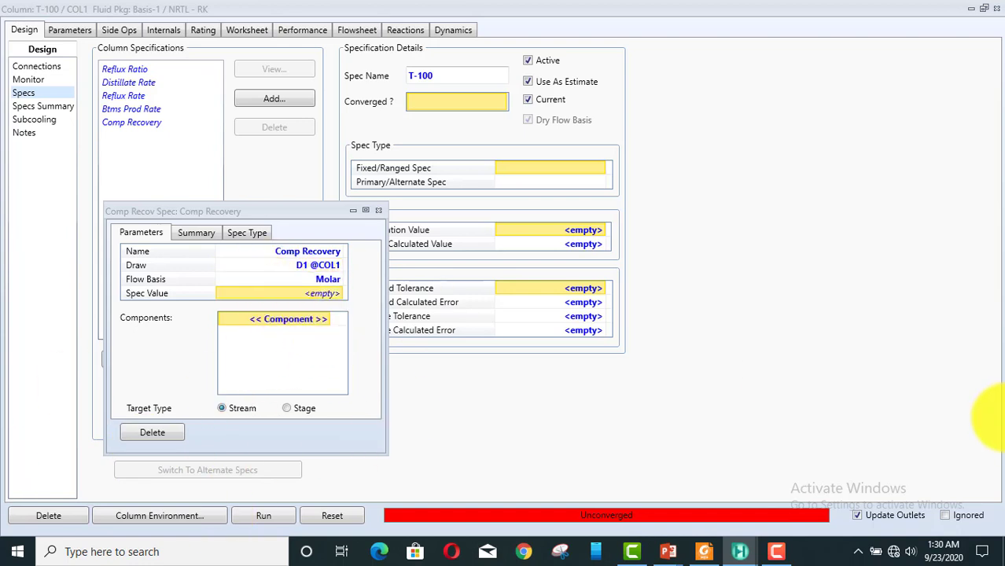
pyautogui.write('.')
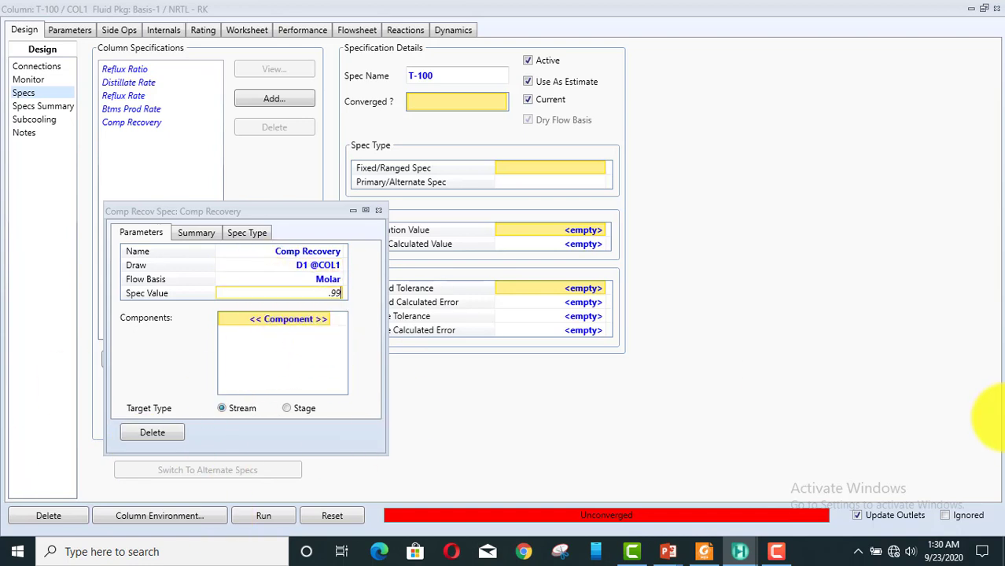
pyautogui.write('99')
pyautogui.press('Return')
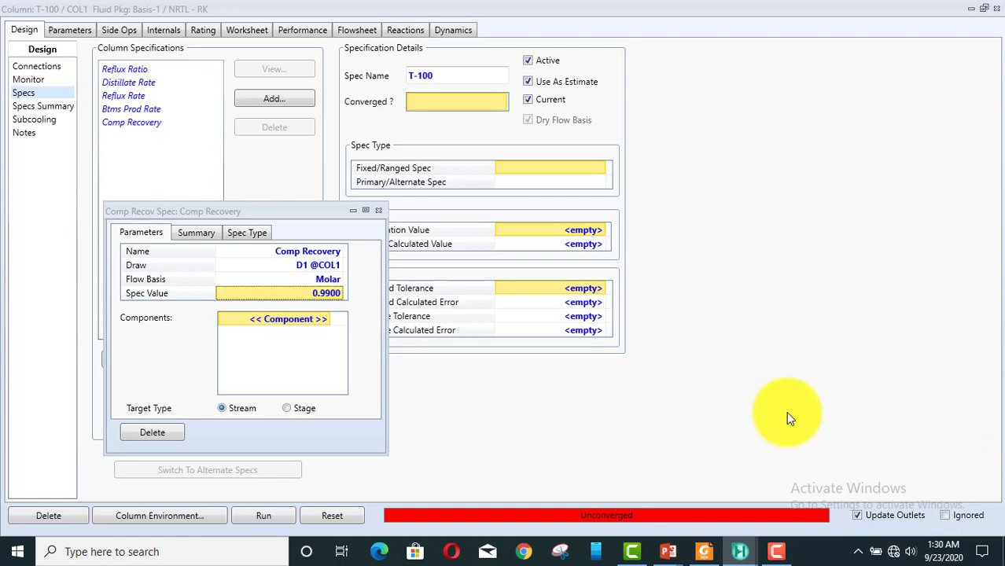
pyautogui.click(318, 320)
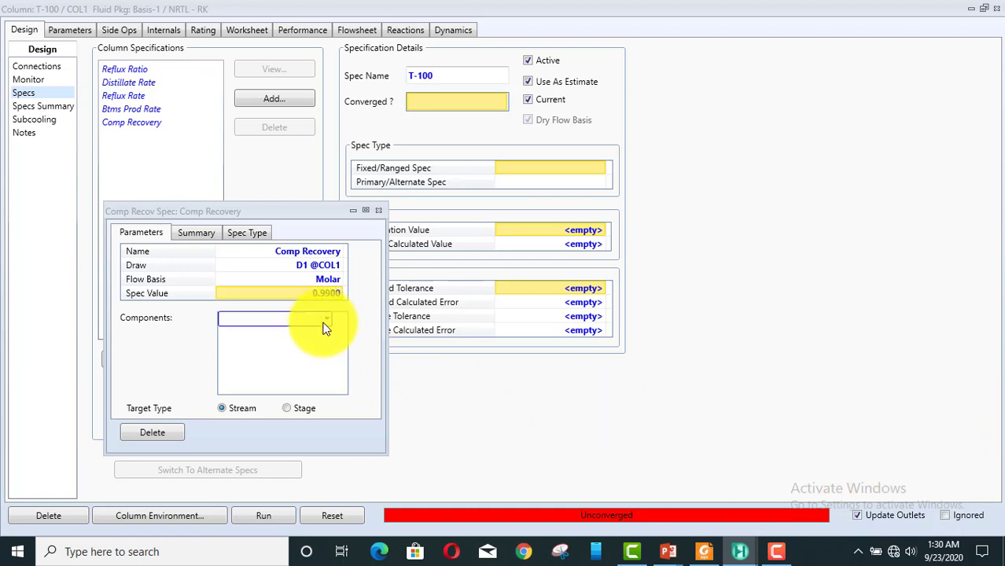
pyautogui.click(290, 338)
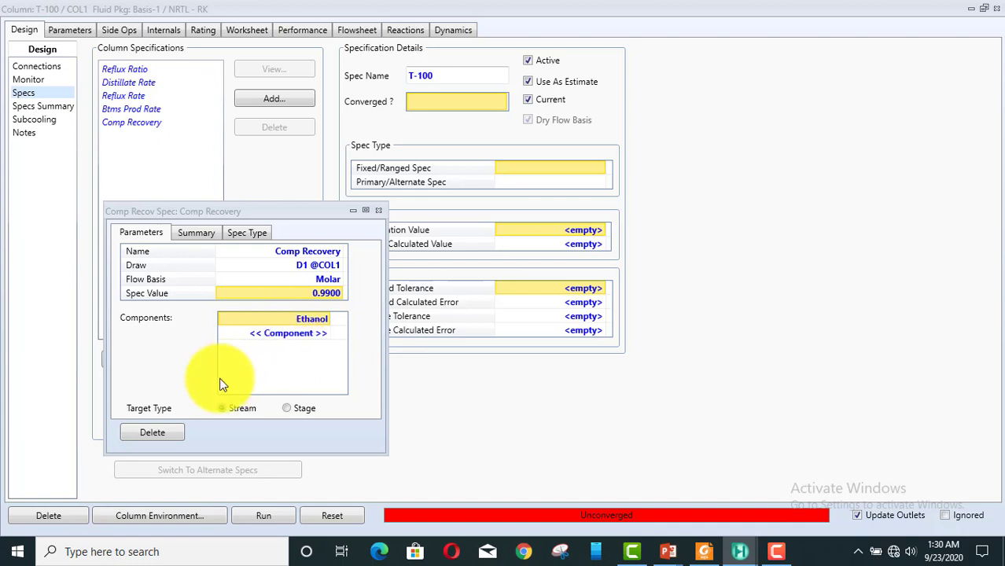
pyautogui.click(378, 211)
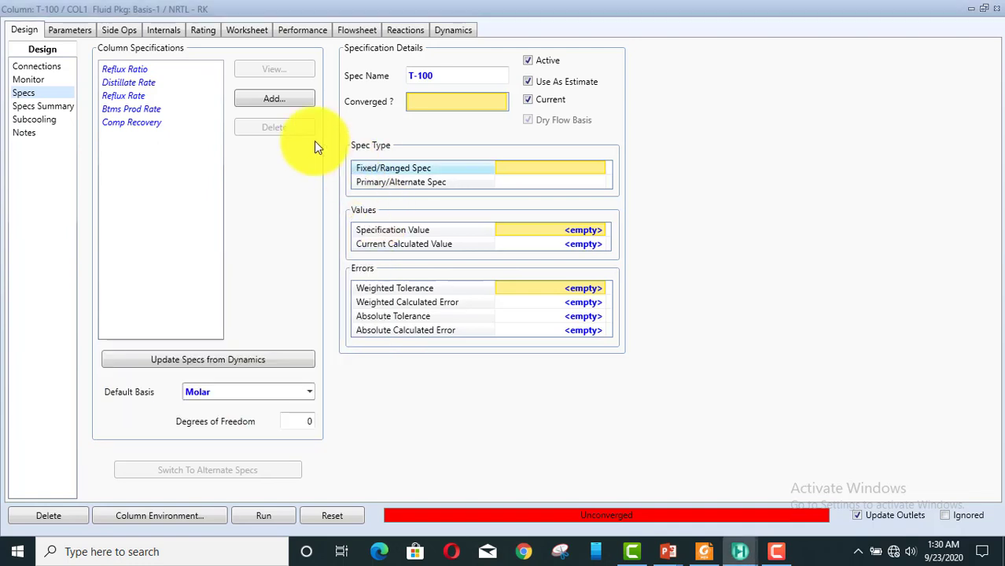
# Add a Column Component Fraction specification with a stream target type and D1 as the draw.
pyautogui.click(266, 100)
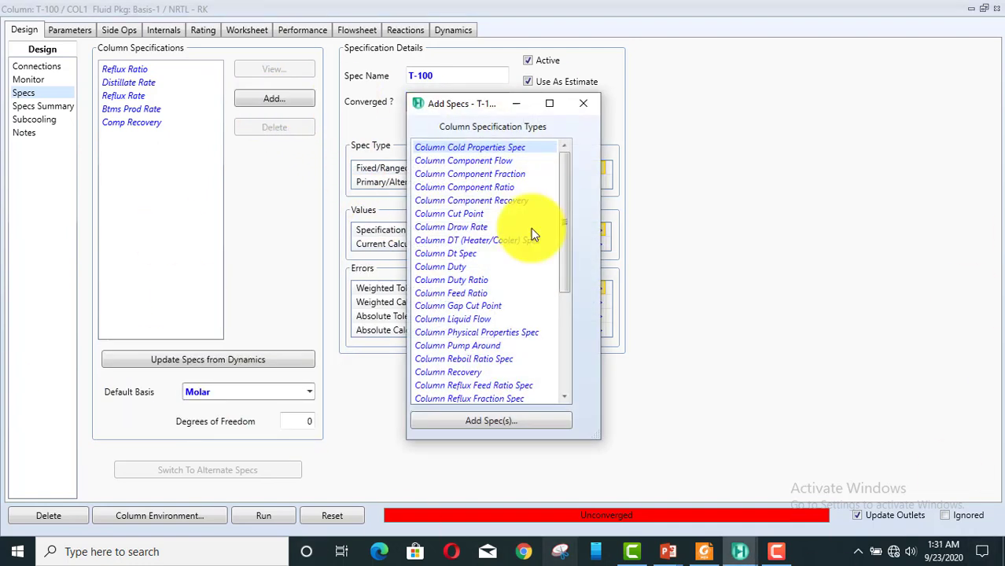
pyautogui.click(436, 175)
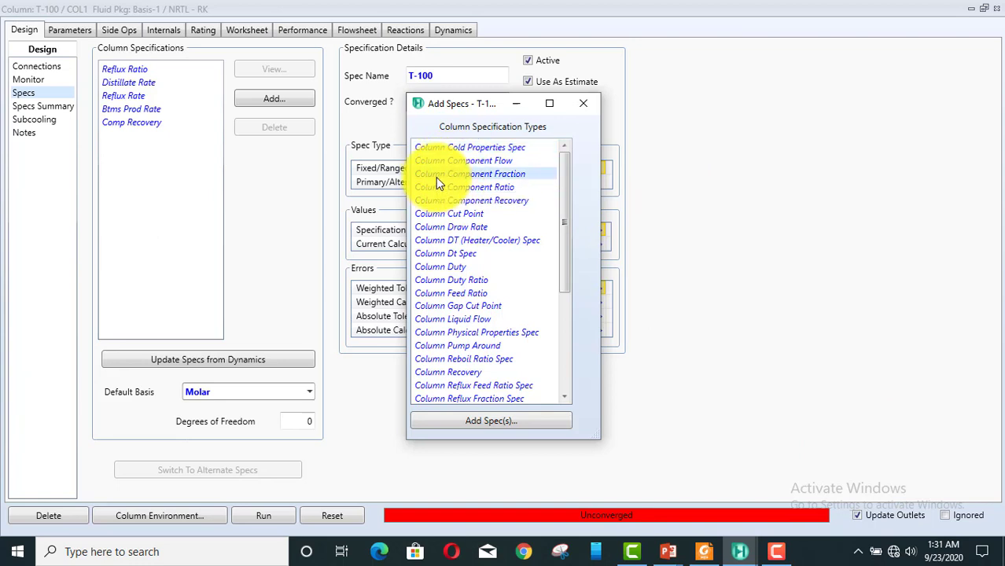
pyautogui.click(477, 421)
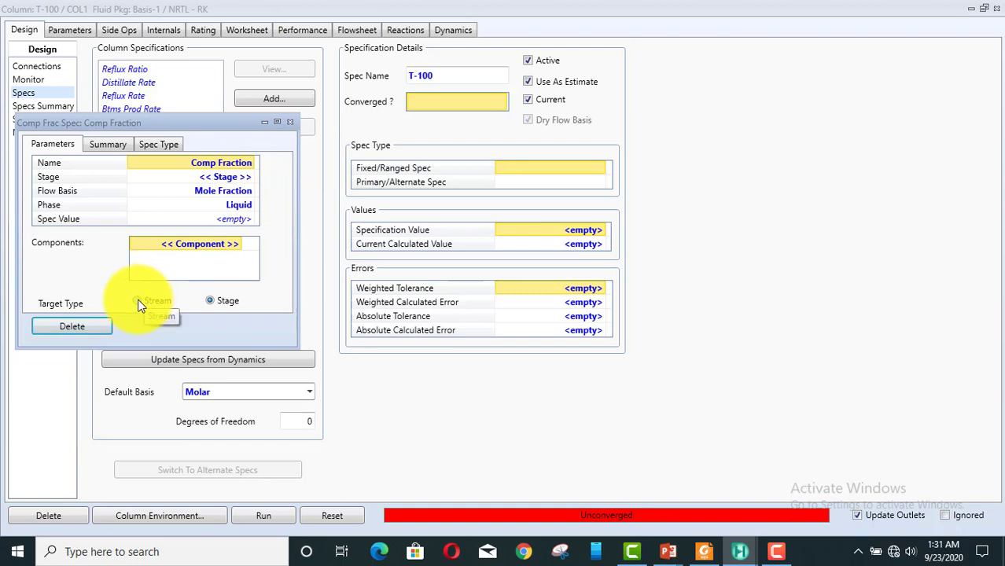
pyautogui.click(138, 302)
pyautogui.click(241, 178)
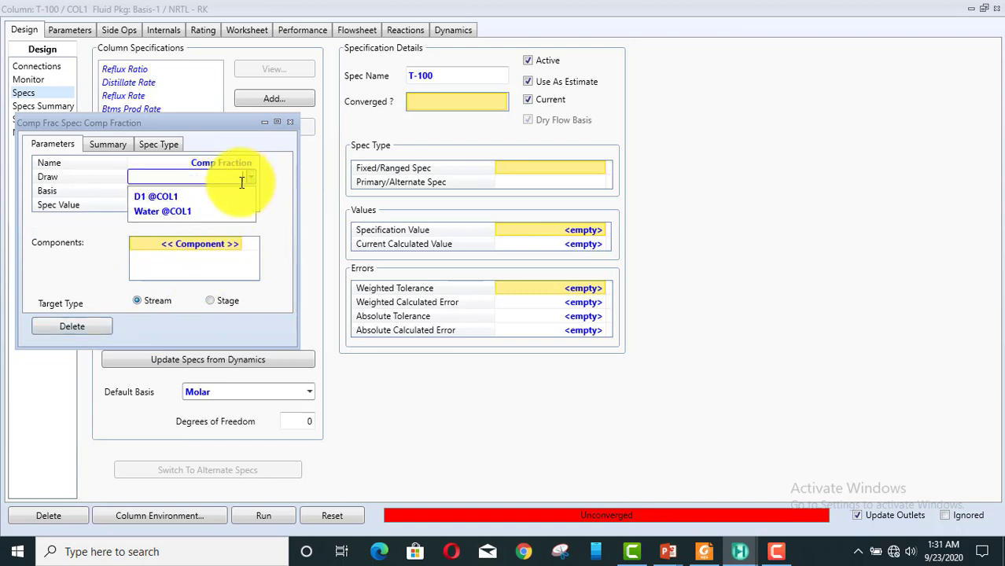
pyautogui.click(167, 199)
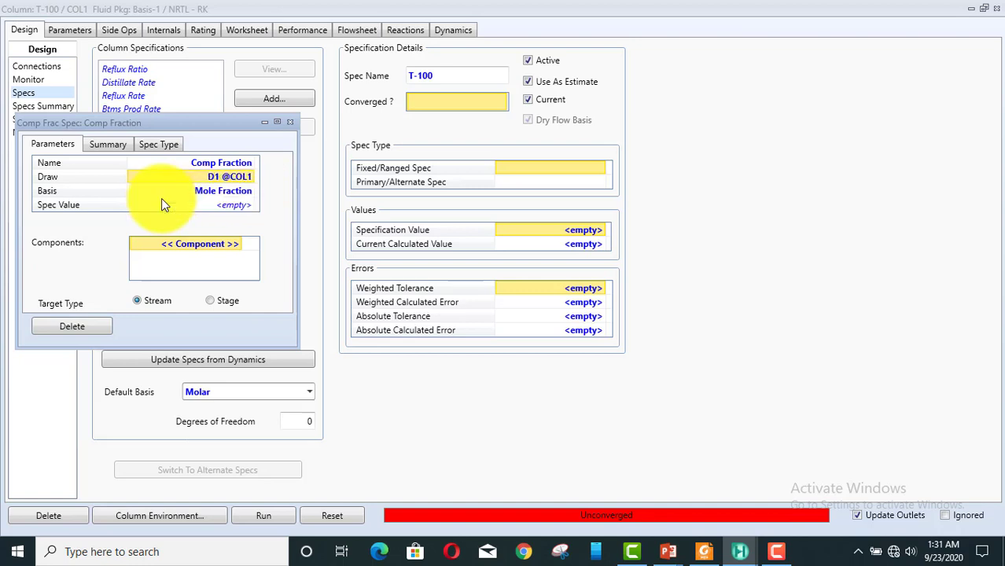
# Set the component fraction spec's value to 0.90 for Ethanol and close the spec.
pyautogui.click(223, 206)
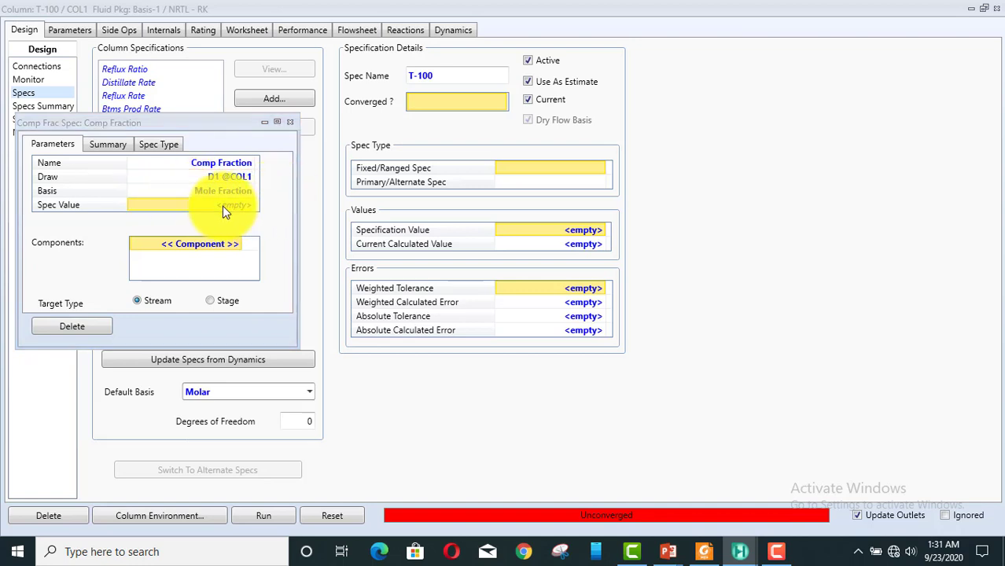
pyautogui.click(221, 206)
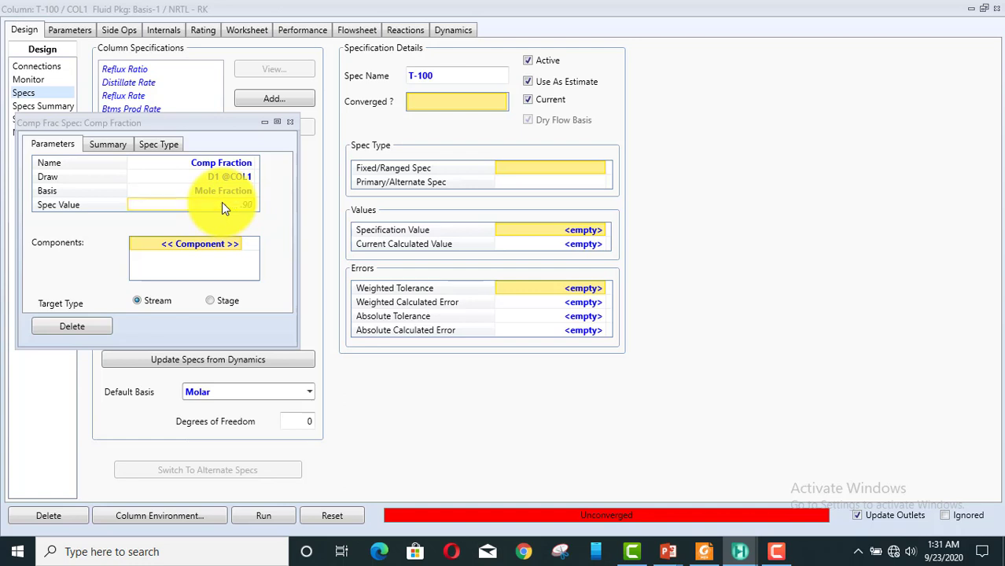
pyautogui.press('Return')
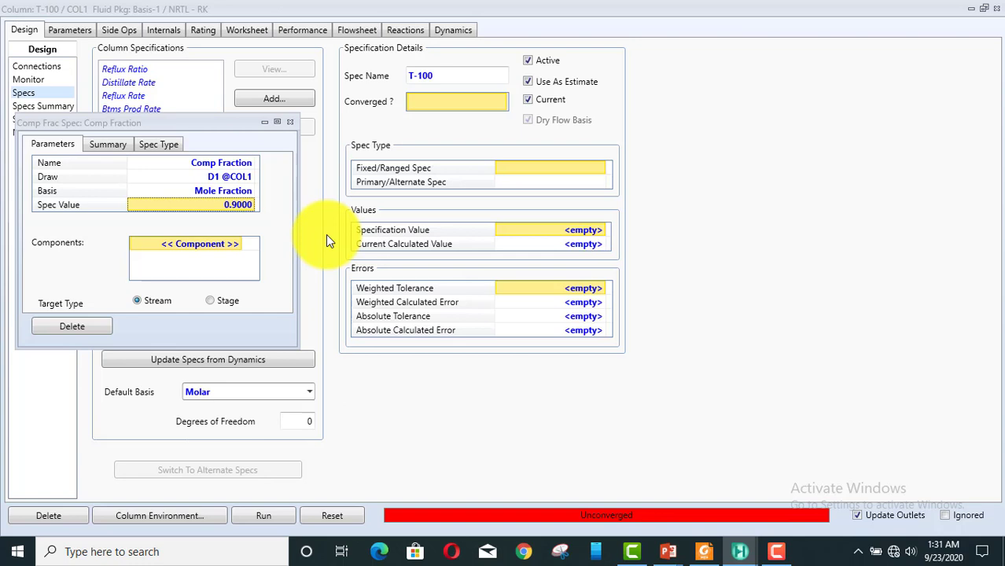
pyautogui.click(235, 248)
pyautogui.click(235, 248)
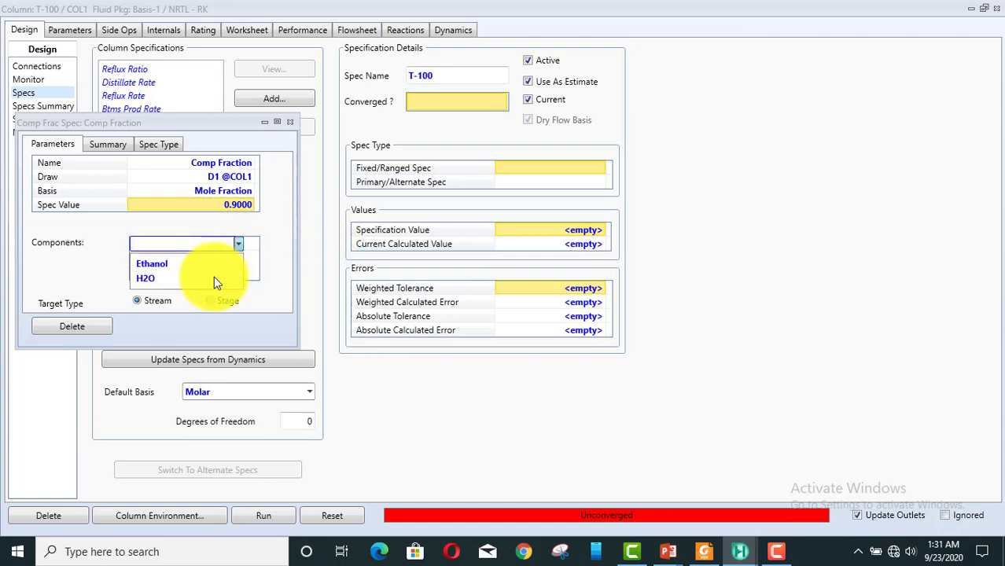
pyautogui.click(177, 264)
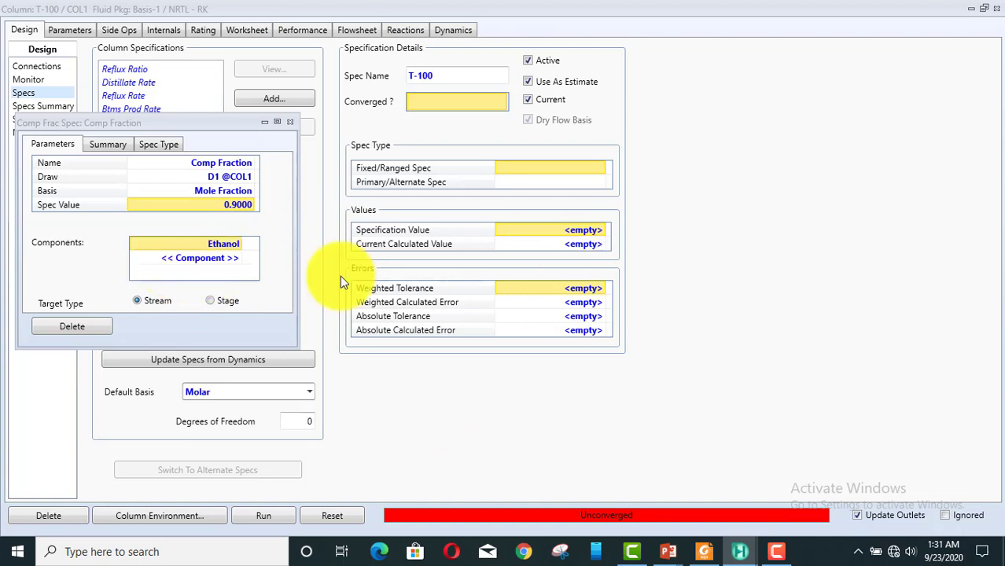
pyautogui.click(290, 122)
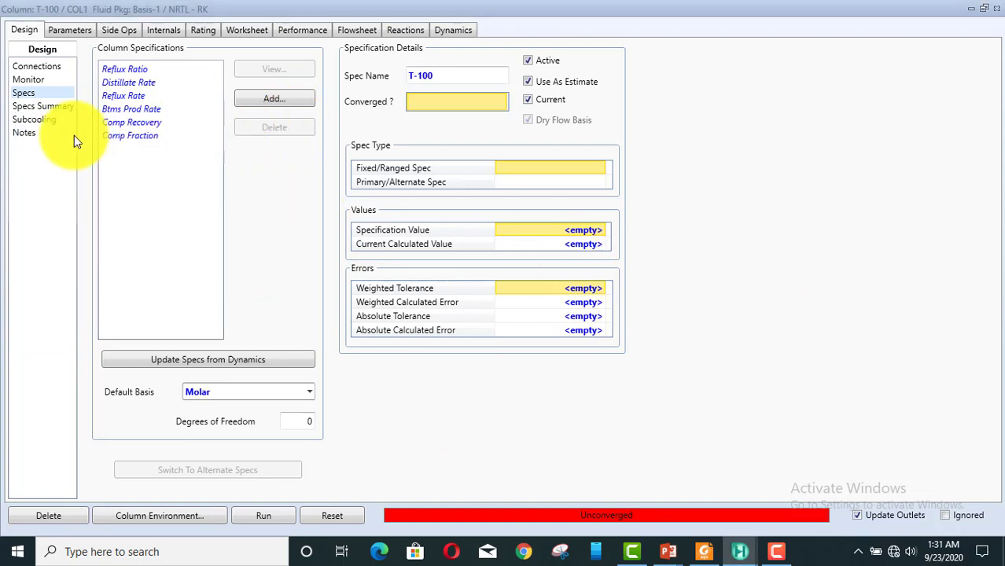
# In the specs summary, deactivate Reflux Ratio and Distillate Rate, activate Comp Recovery and Comp Fraction, and close column T-100.
pyautogui.click(55, 108)
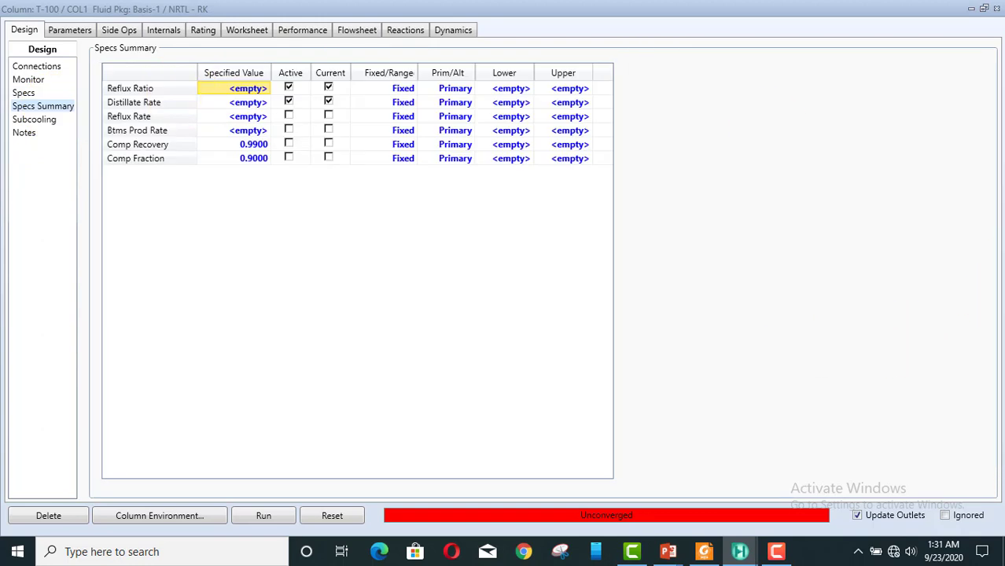
pyautogui.click(289, 87)
pyautogui.click(290, 102)
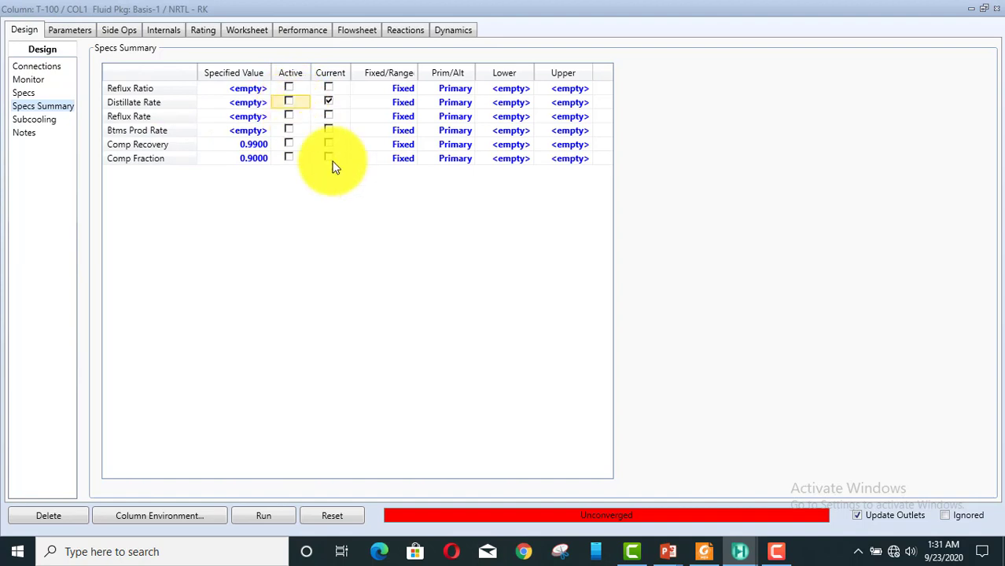
pyautogui.click(288, 146)
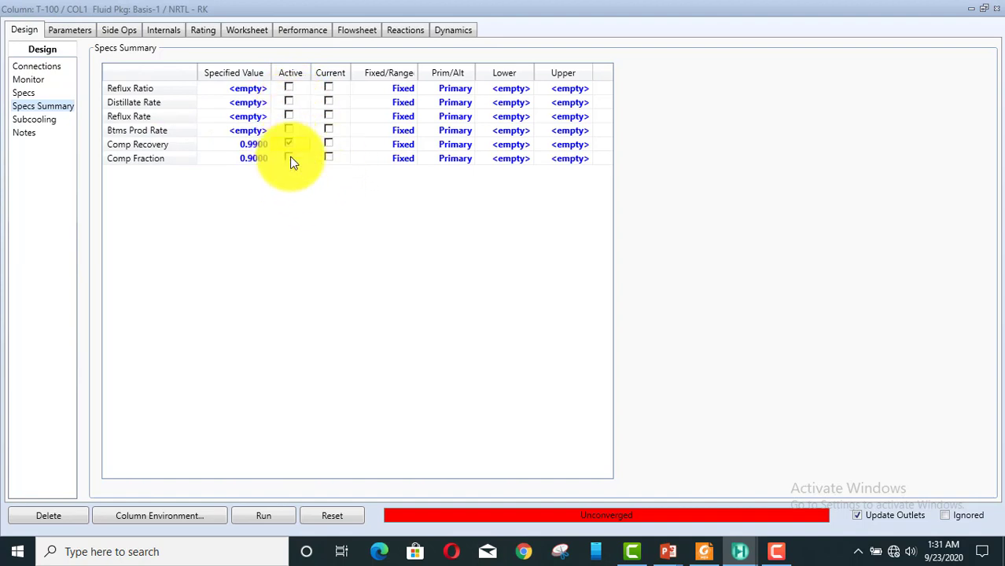
pyautogui.click(290, 158)
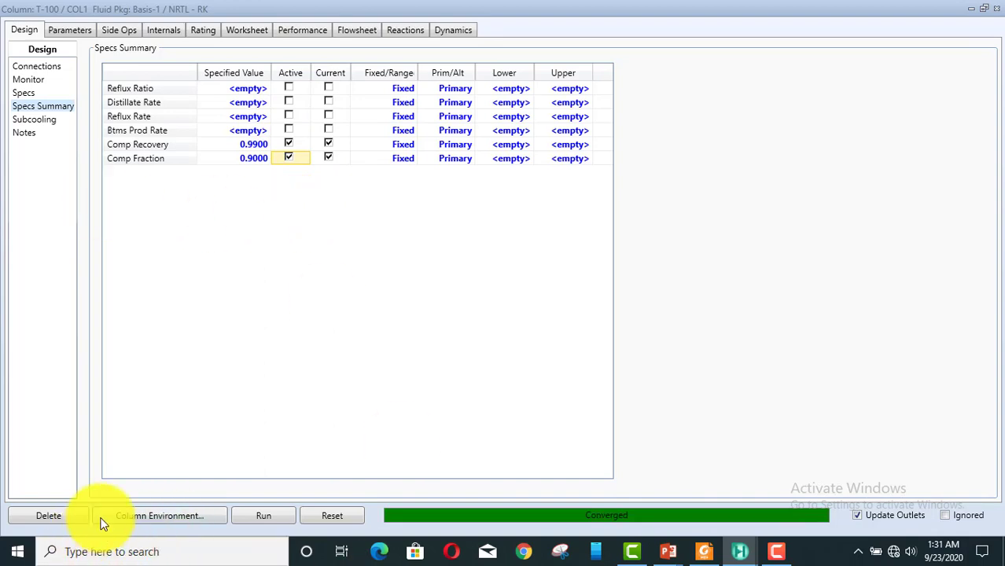
pyautogui.click(996, 6)
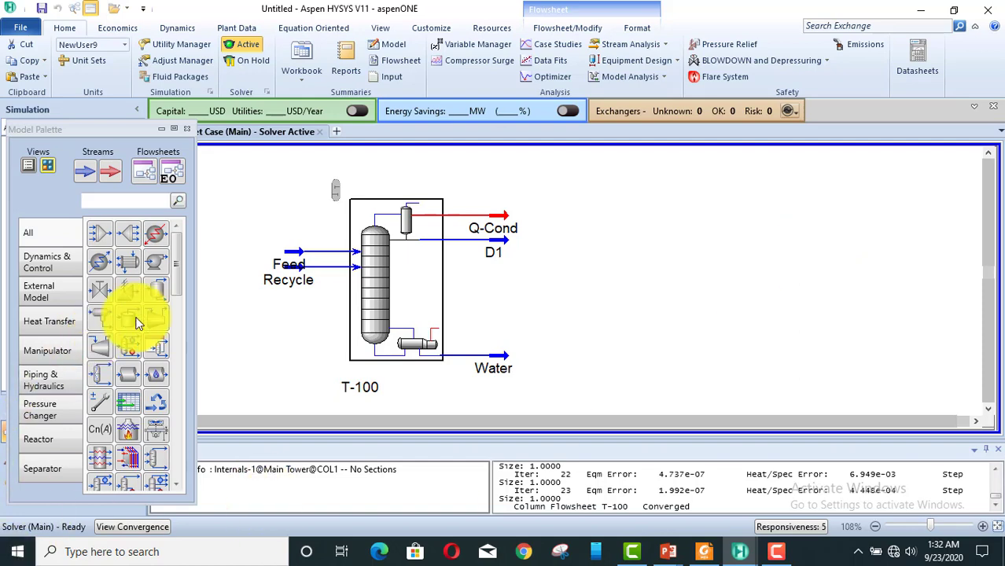
# Place a pump to the right of column T-100 and set D1 as its inlet stream.
pyautogui.moveTo(156, 262); pyautogui.dragTo(588, 291)
pyautogui.doubleClick(593, 288)
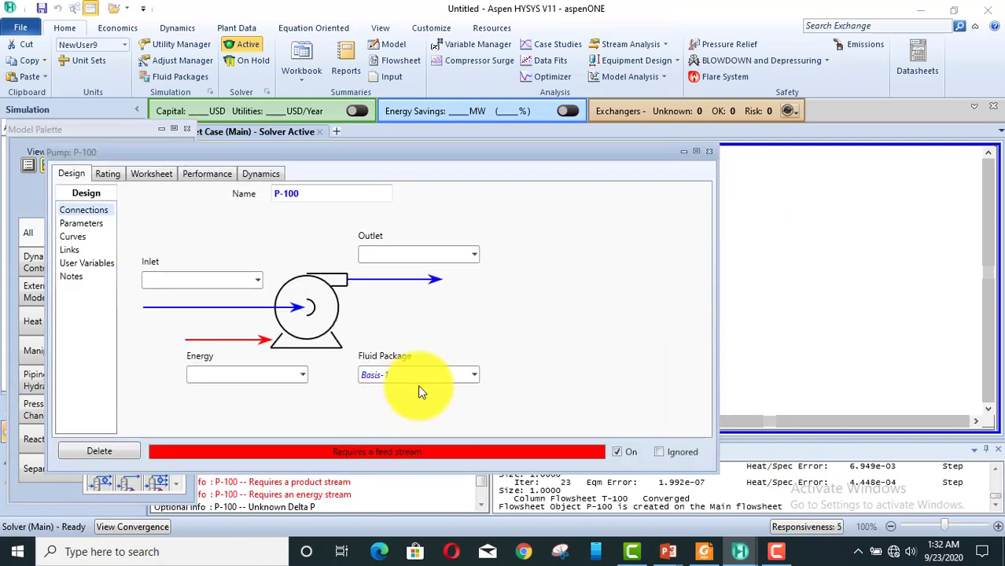
pyautogui.click(257, 280)
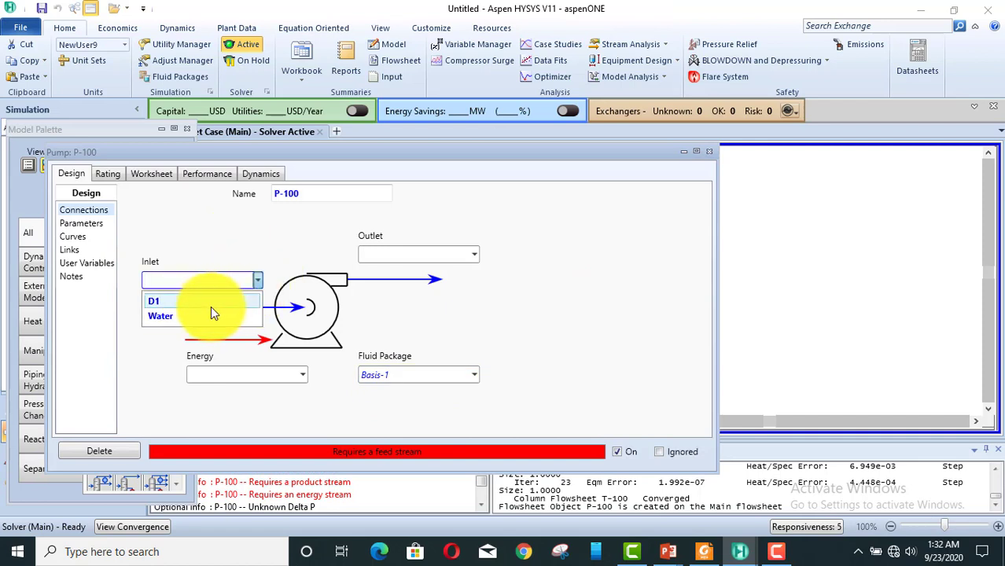
pyautogui.click(211, 305)
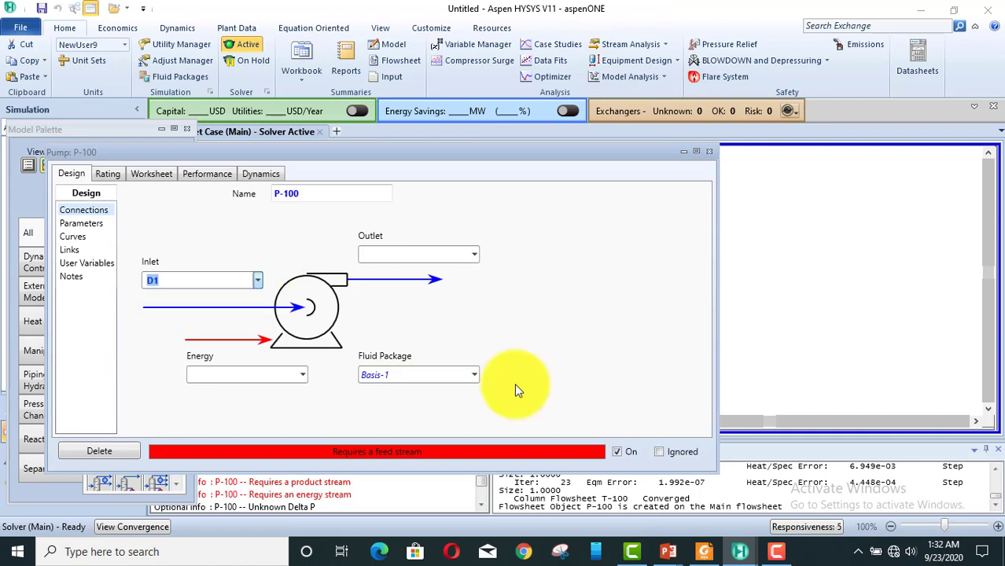
# Define the pump's outlet stream as Feed-2 and its energy stream as Q.
pyautogui.click(399, 256)
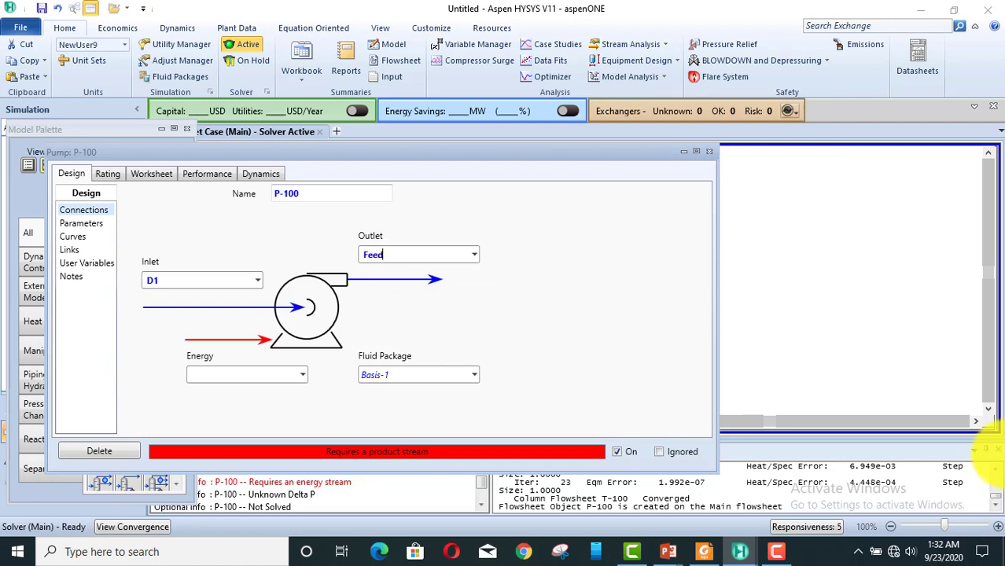
pyautogui.write('Feed-2')
pyautogui.press('Return')
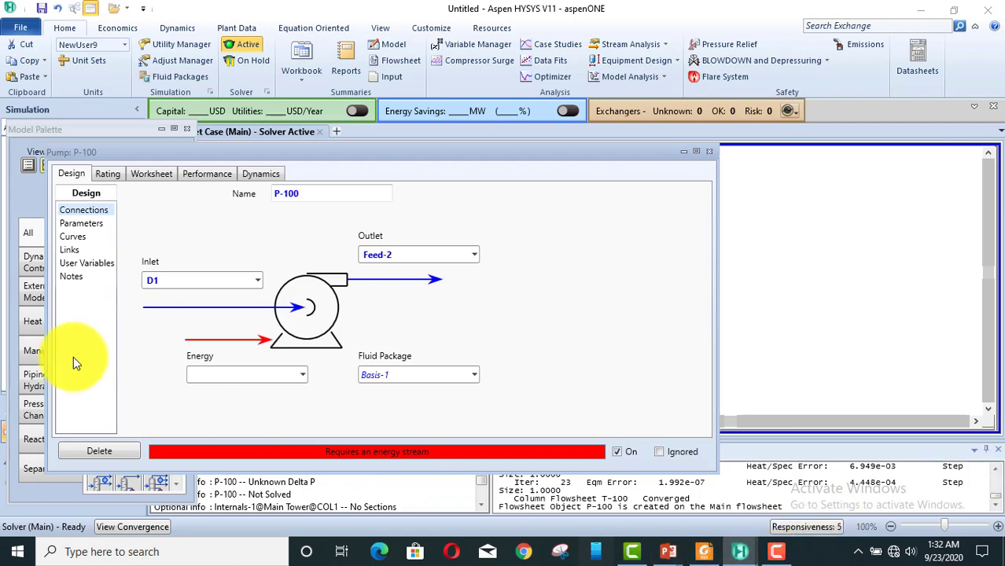
pyautogui.click(241, 378)
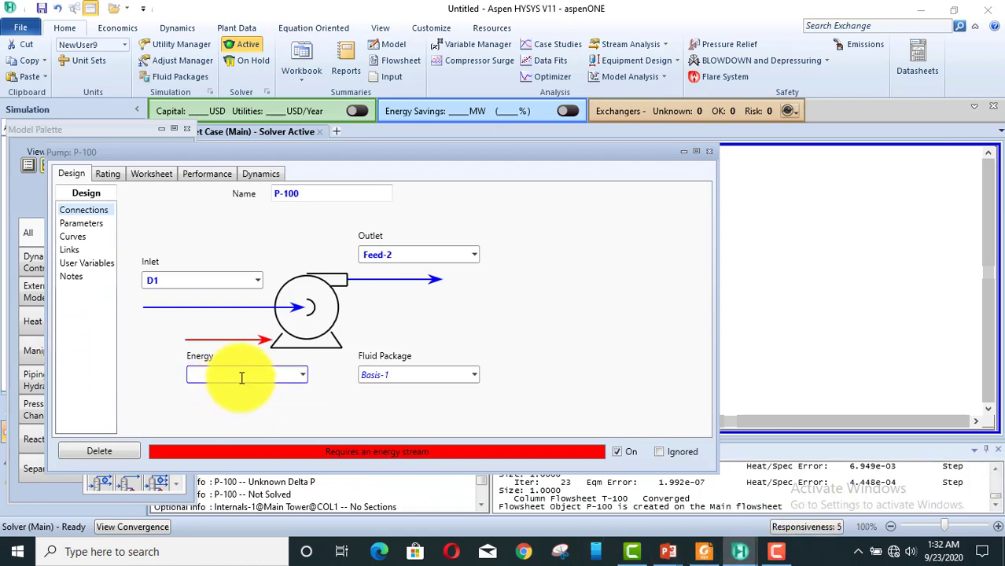
pyautogui.write('Q')
pyautogui.press('Return')
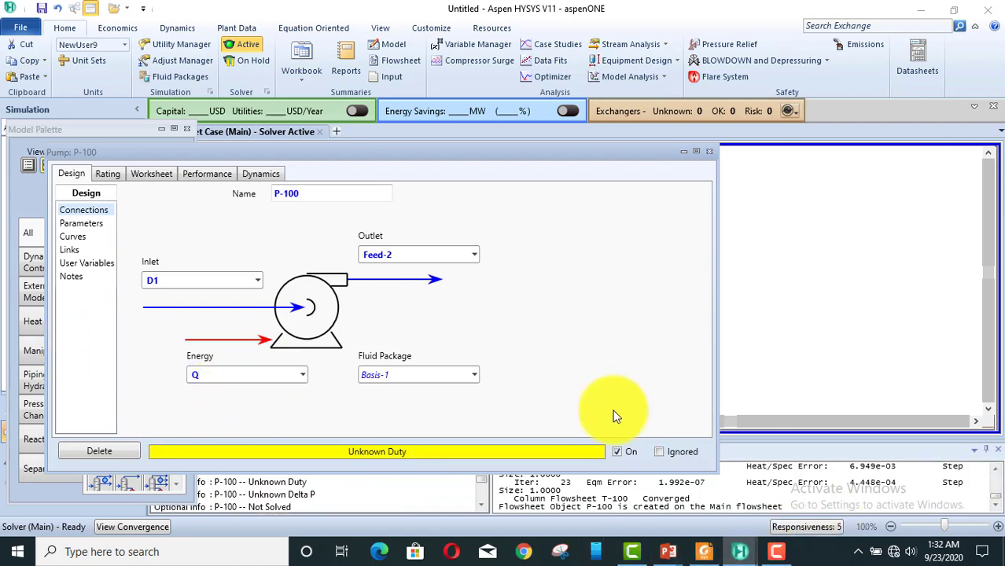
# Set the pressure of stream Feed-2 to 2000 kPa in the pump's worksheet and close the pump.
pyautogui.click(154, 175)
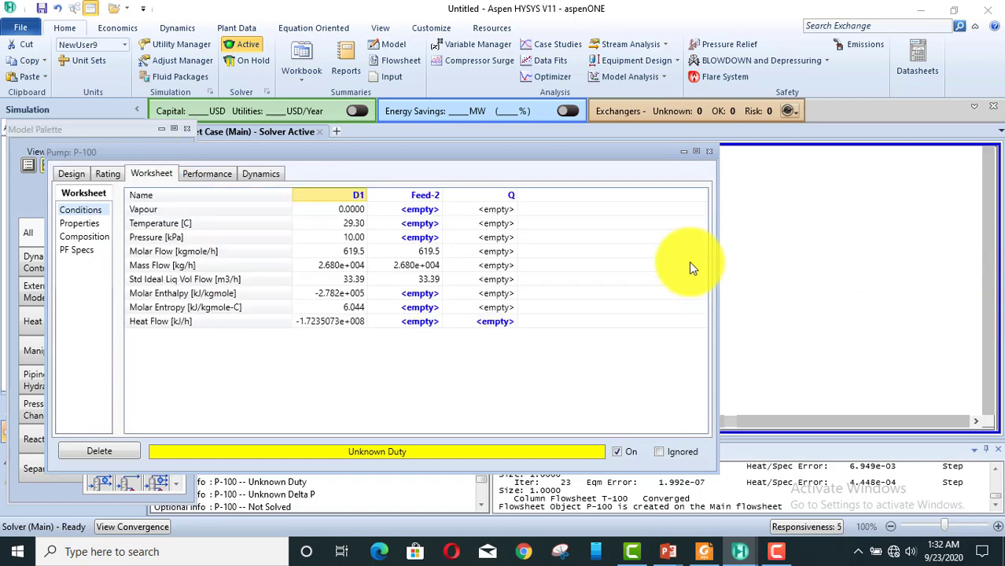
pyautogui.click(423, 238)
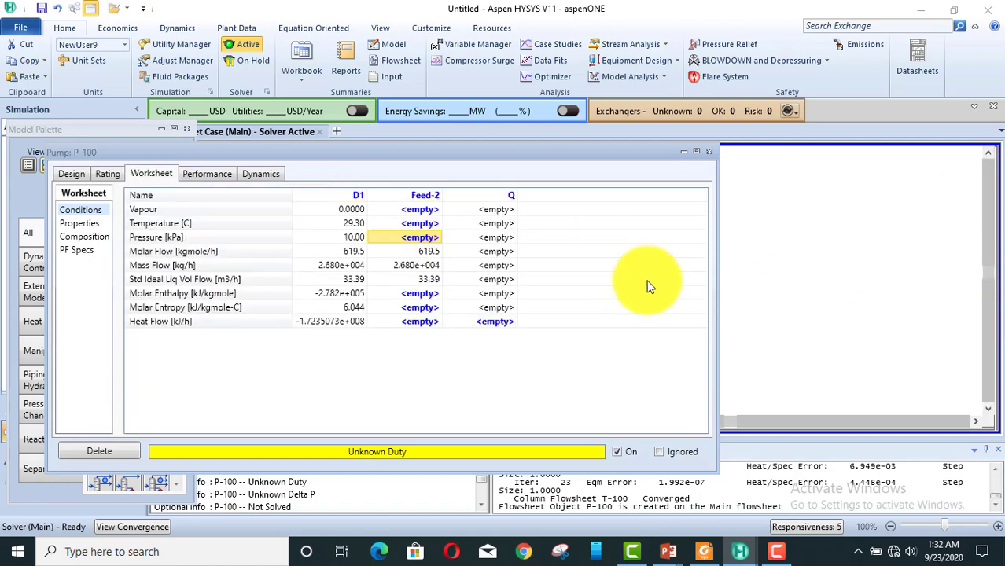
pyautogui.write('2')
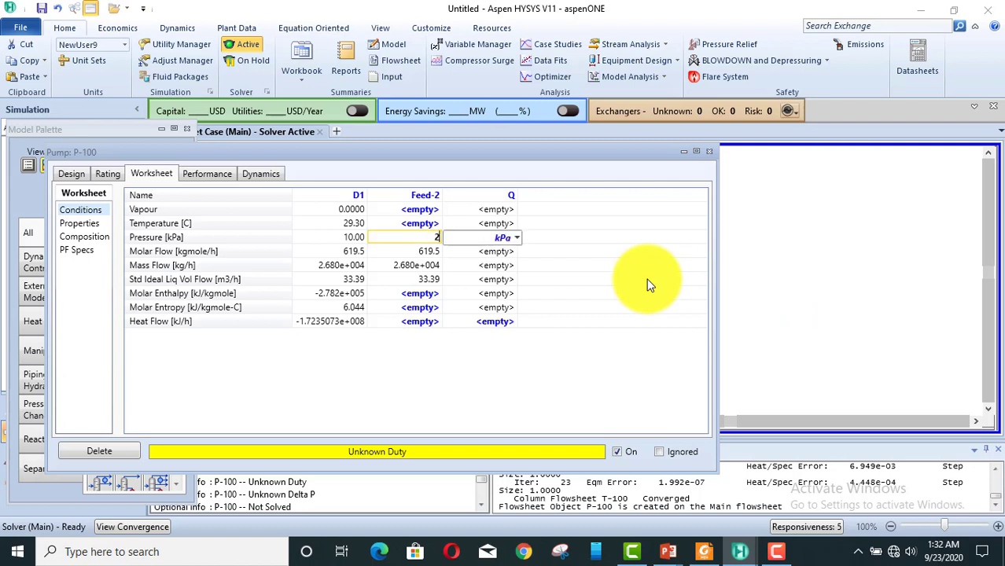
pyautogui.write('000')
pyautogui.press('Return')
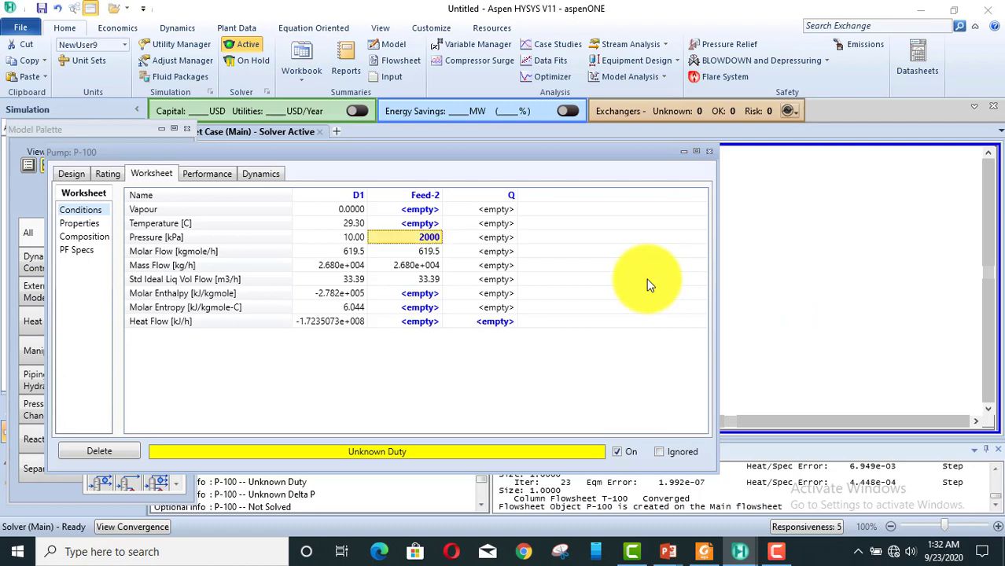
pyautogui.click(709, 154)
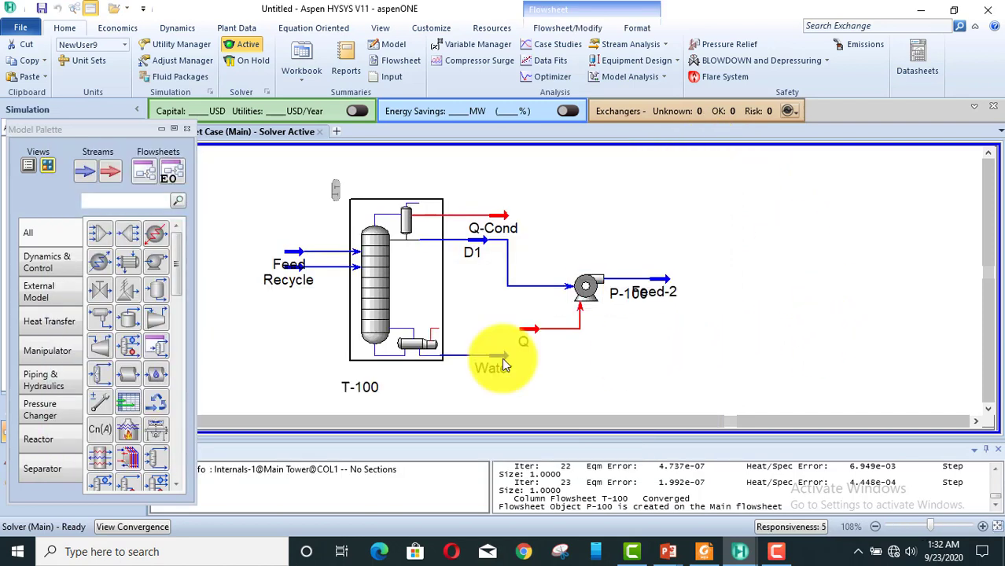
# Move stream Feed-2 farther from the pump, and place a second distillation column beyond it with its input expert opened and maximized.
pyautogui.moveTo(665, 283); pyautogui.dragTo(700, 282)
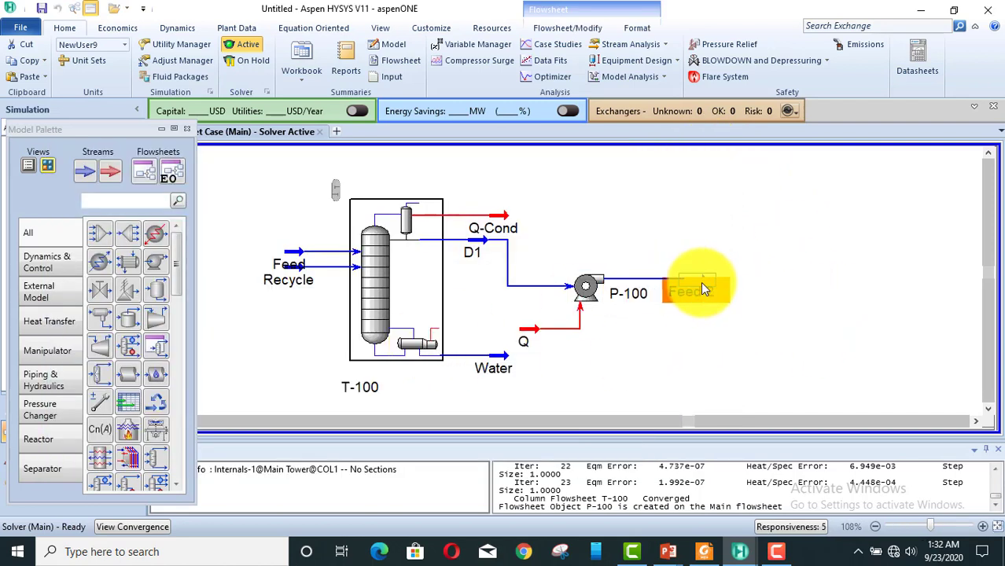
pyautogui.click(131, 347)
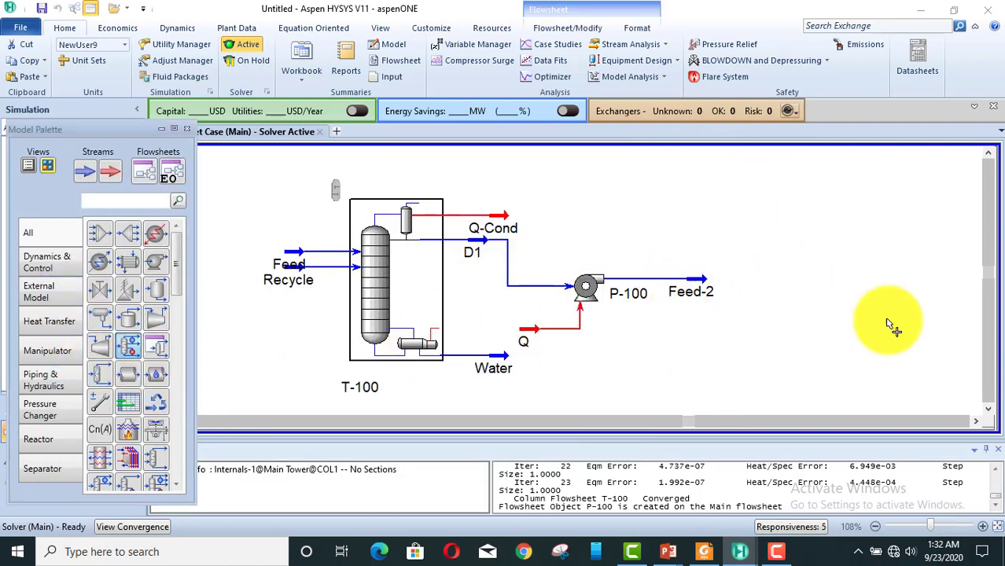
pyautogui.click(757, 355)
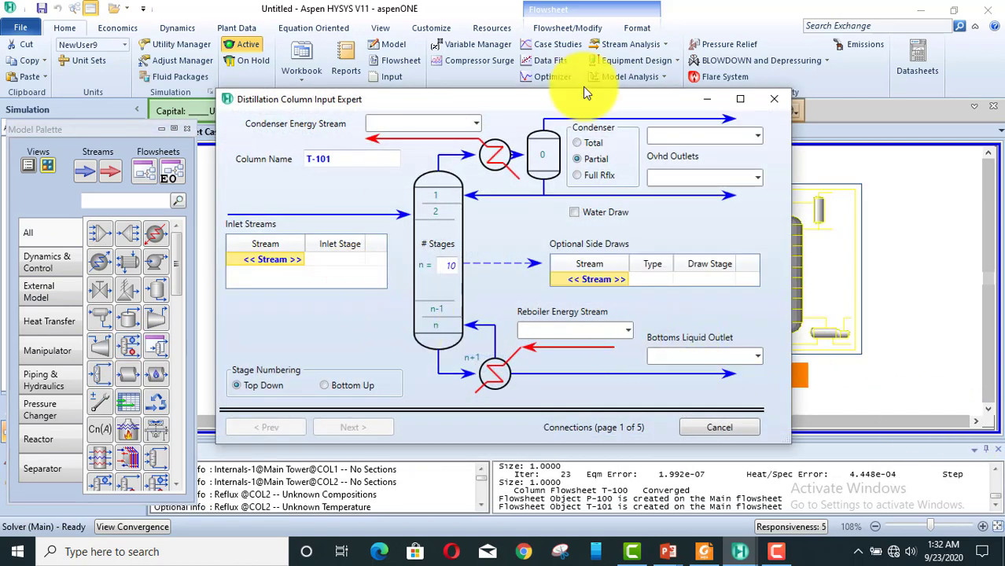
pyautogui.doubleClick(574, 99)
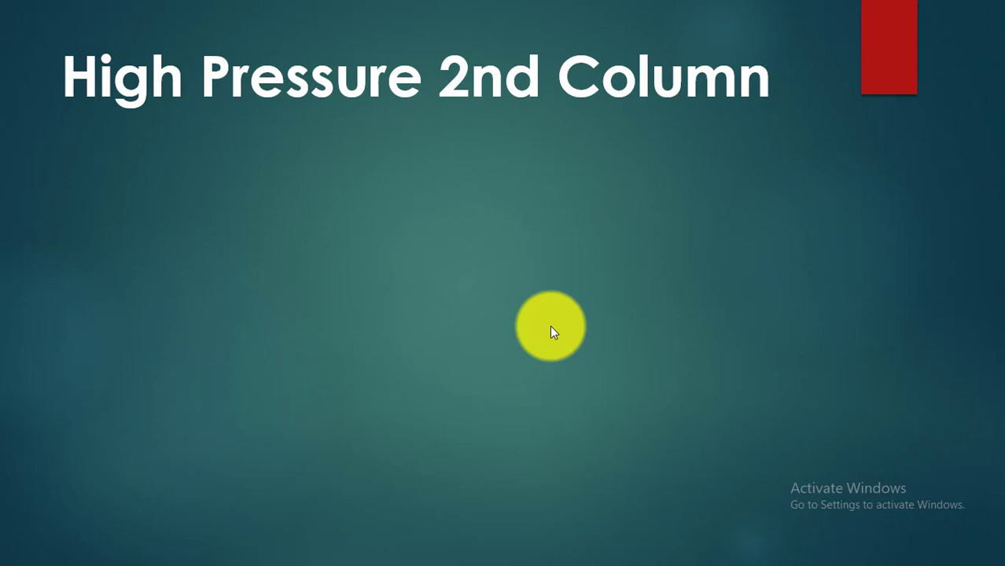
pyautogui.click(551, 327)
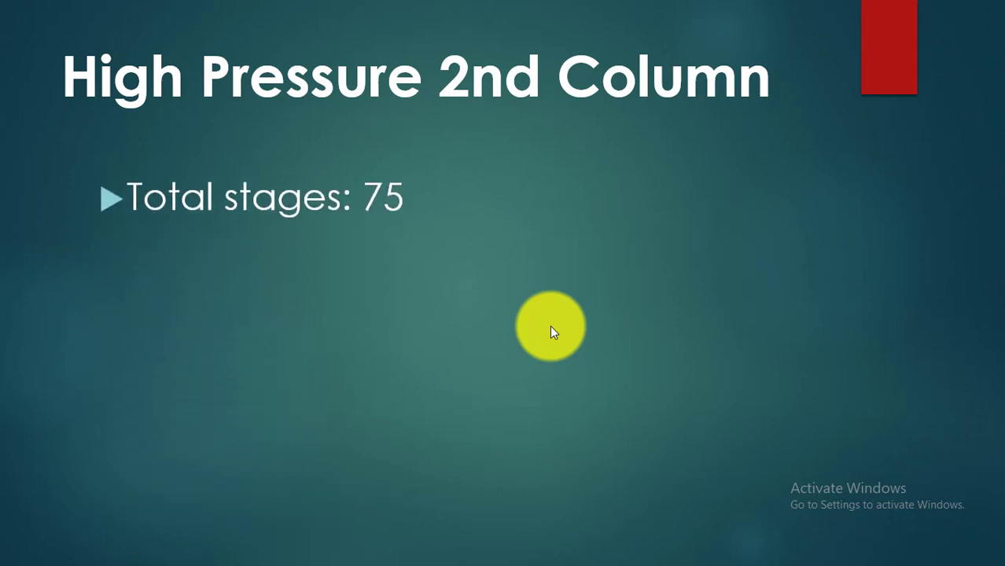
pyautogui.click(550, 329)
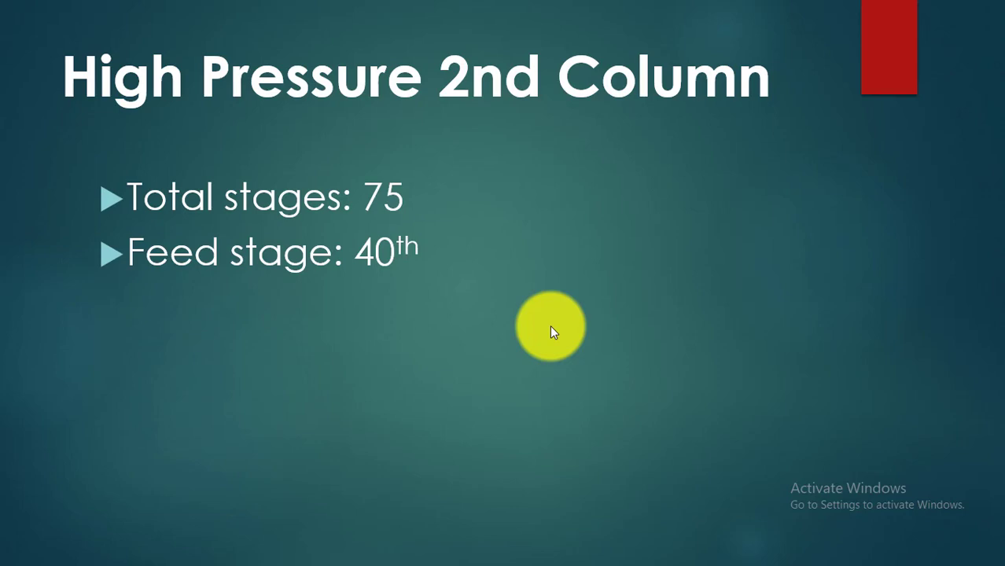
pyautogui.click(551, 329)
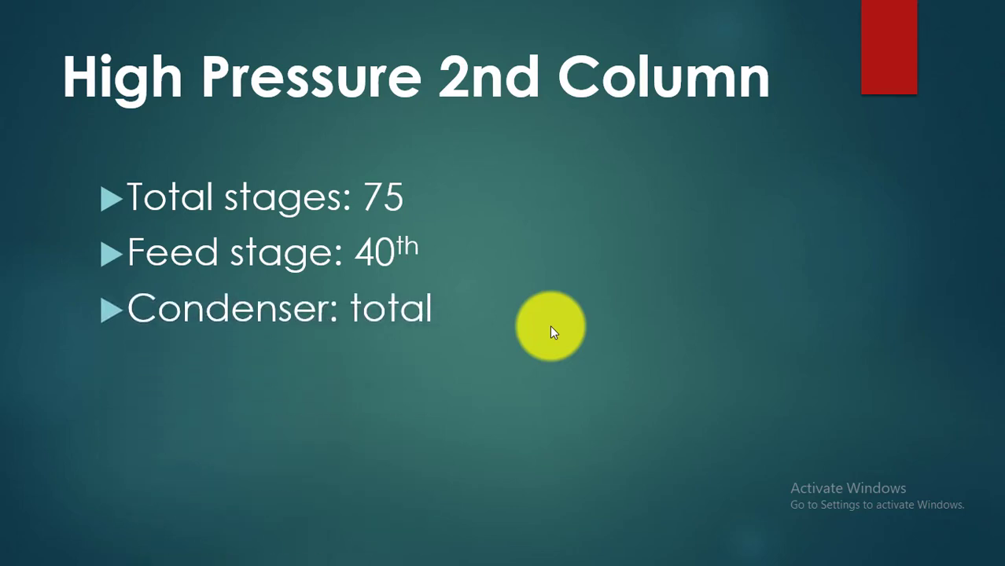
pyautogui.click(550, 328)
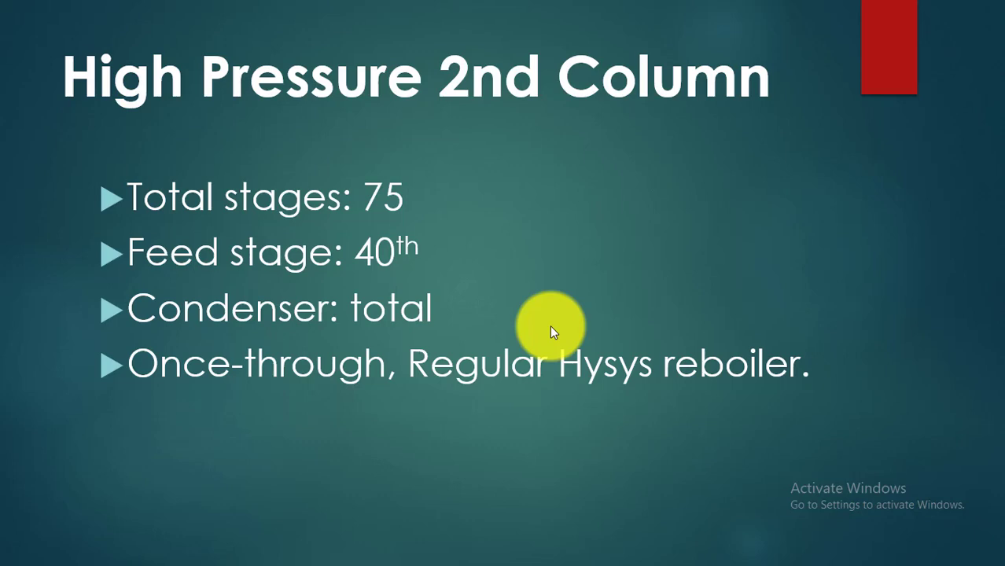
pyautogui.click(551, 329)
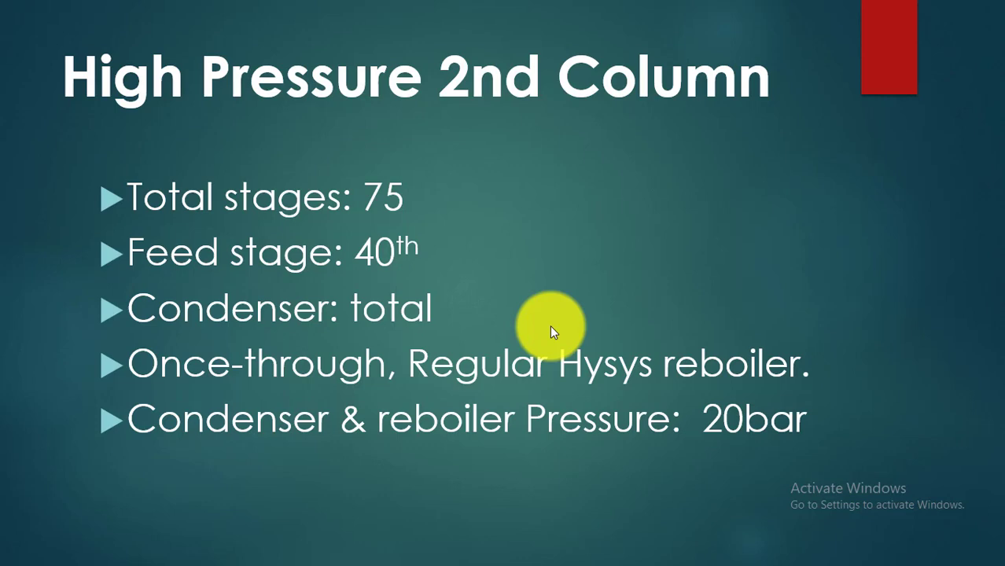
pyautogui.click(549, 325)
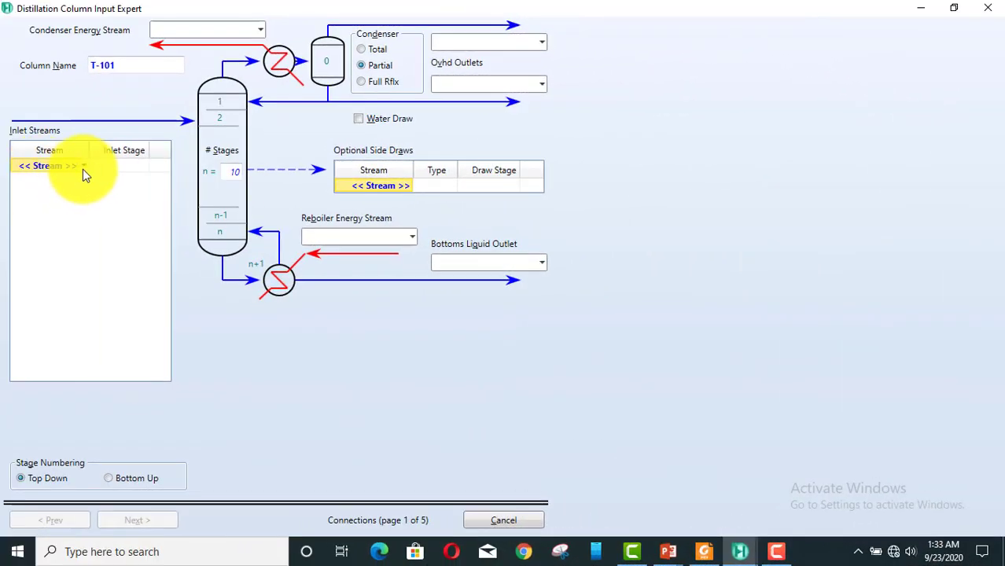
# Give column T-101 75 stages and connect Feed-2 as its inlet stream at stage 40.
pyautogui.click(85, 169)
pyautogui.click(85, 169)
pyautogui.click(67, 186)
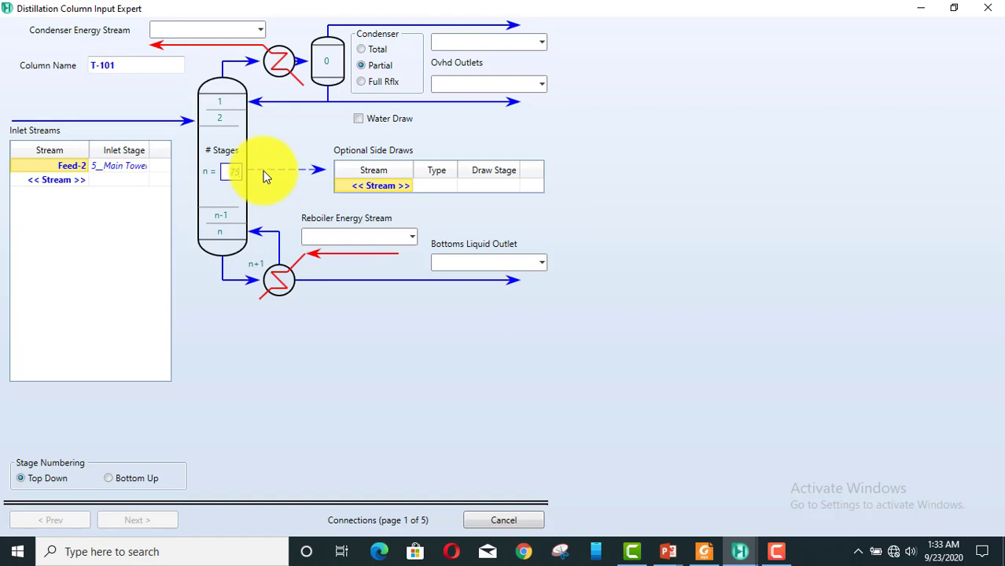
pyautogui.click(145, 166)
pyautogui.click(114, 230)
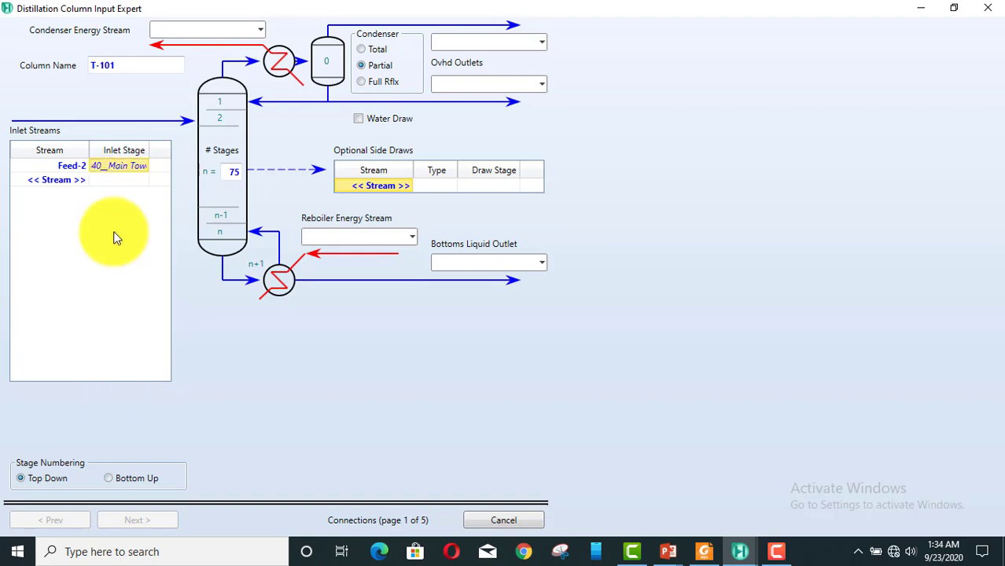
# Choose a total condenser for T-101 and name the overhead liquid outlet D2 and the bottoms liquid outlet Ethanol.
pyautogui.click(361, 50)
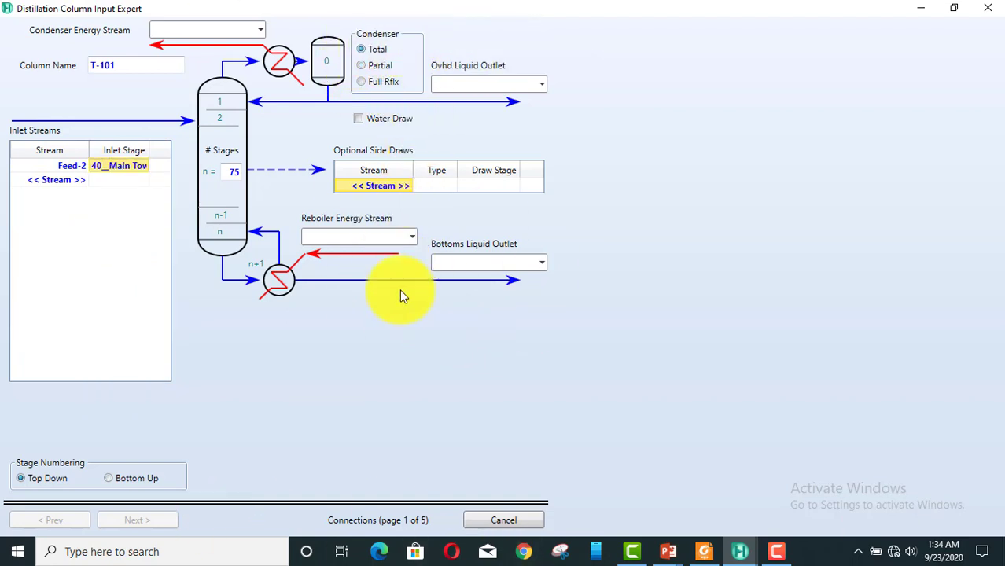
pyautogui.click(466, 82)
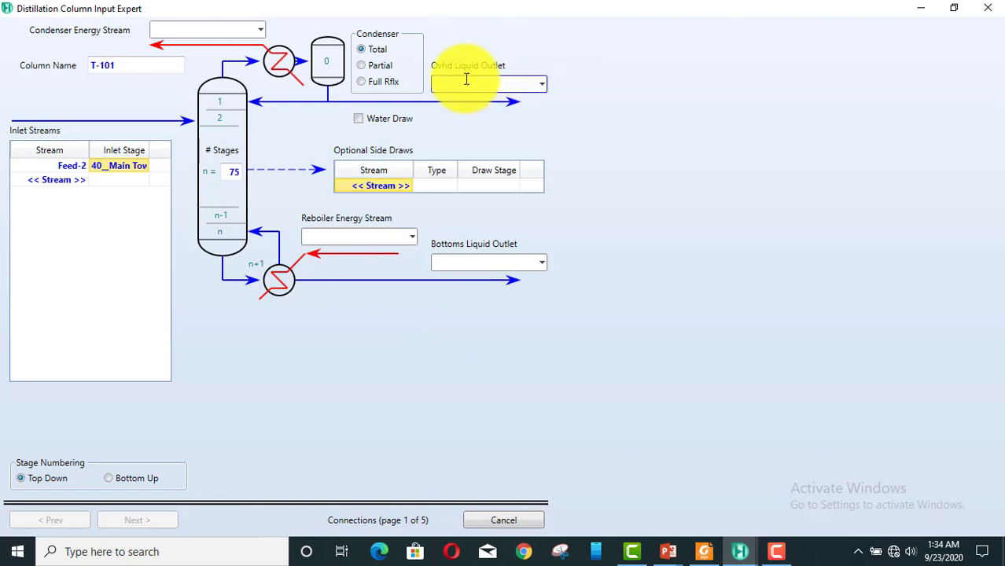
pyautogui.write('D2')
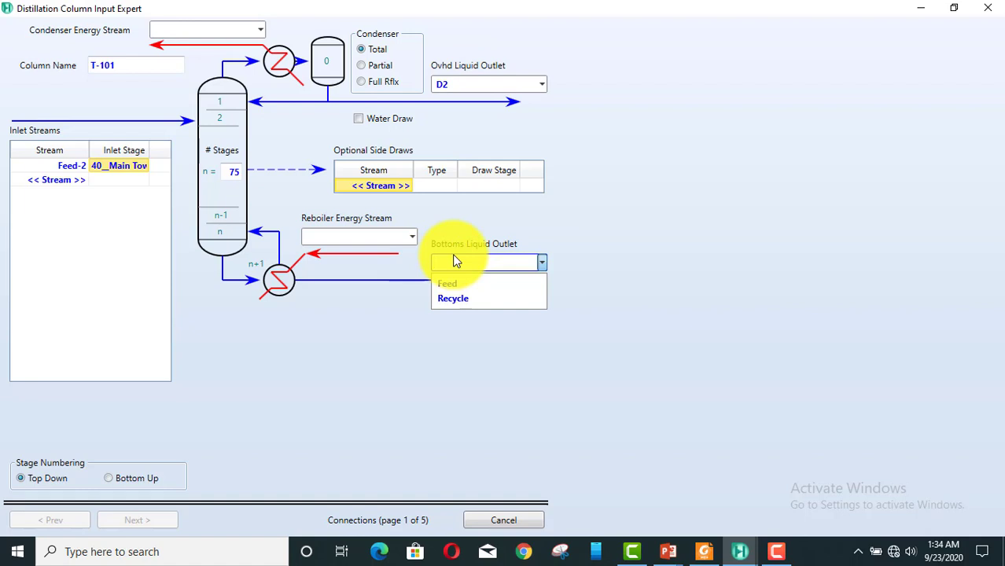
pyautogui.write('Ethanol')
pyautogui.press('Return')
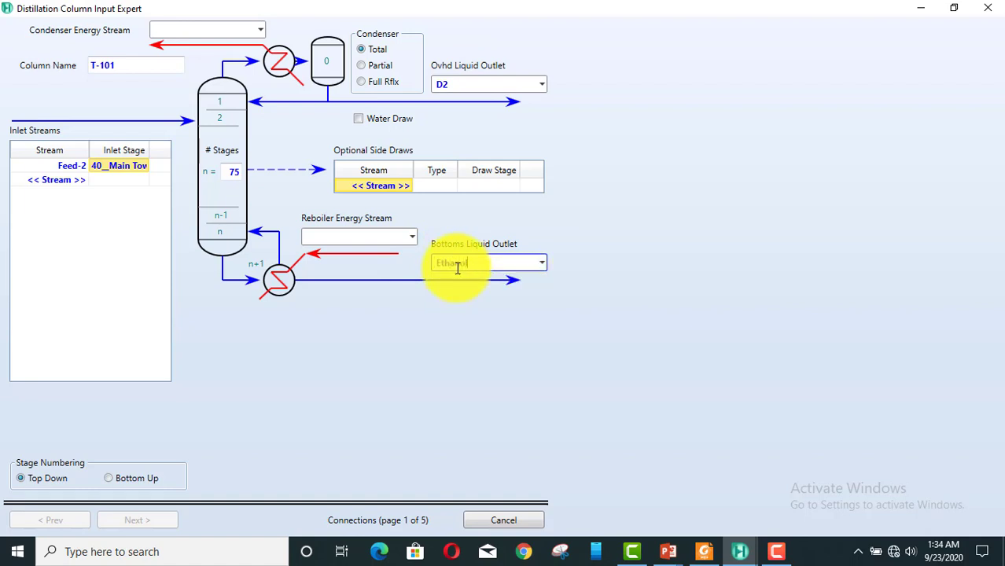
# Name the condenser energy stream of T-101 Q-Cond-2.
pyautogui.click(224, 29)
pyautogui.write('Q-Con')
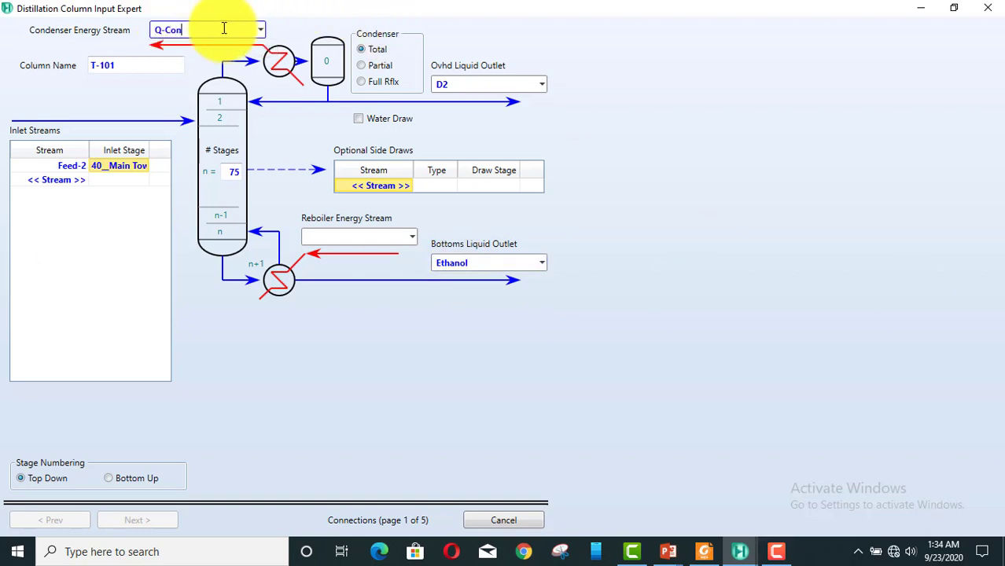
pyautogui.write('d-2')
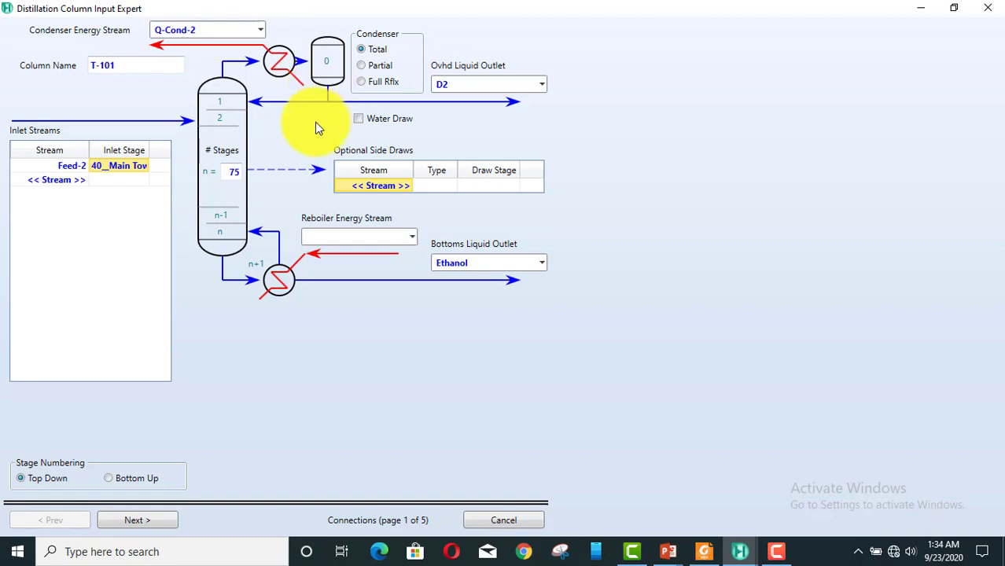
# Keep the once-through regular HYSYS reboiler for T-101 and set the condenser and reboiler pressures to 2000 kPa.
pyautogui.click(123, 522)
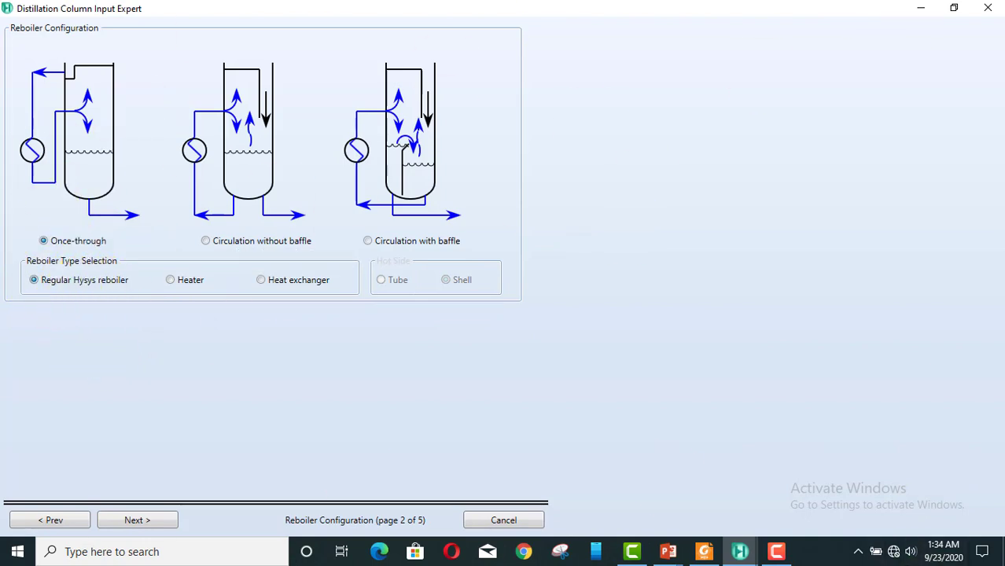
pyautogui.click(151, 522)
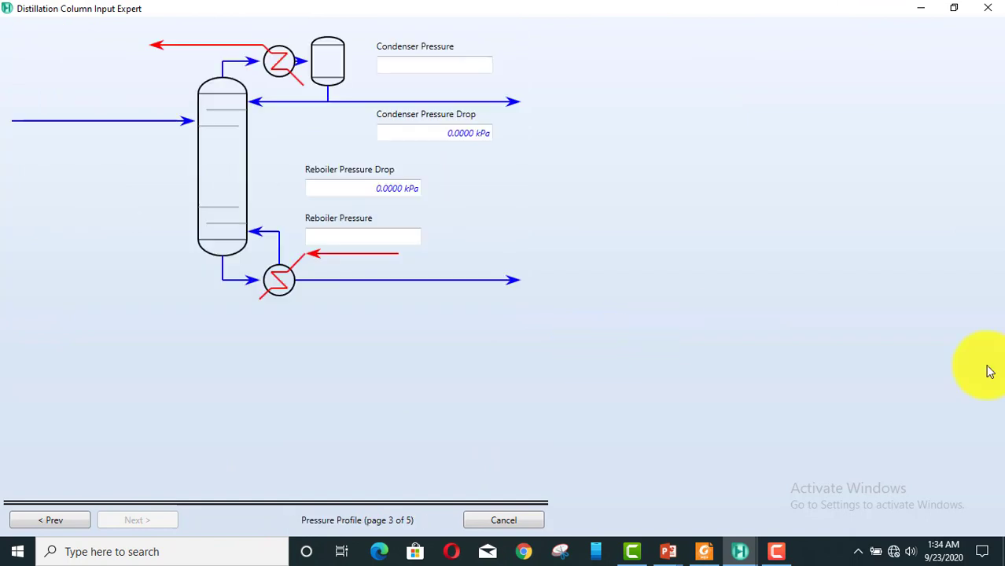
pyautogui.click(449, 67)
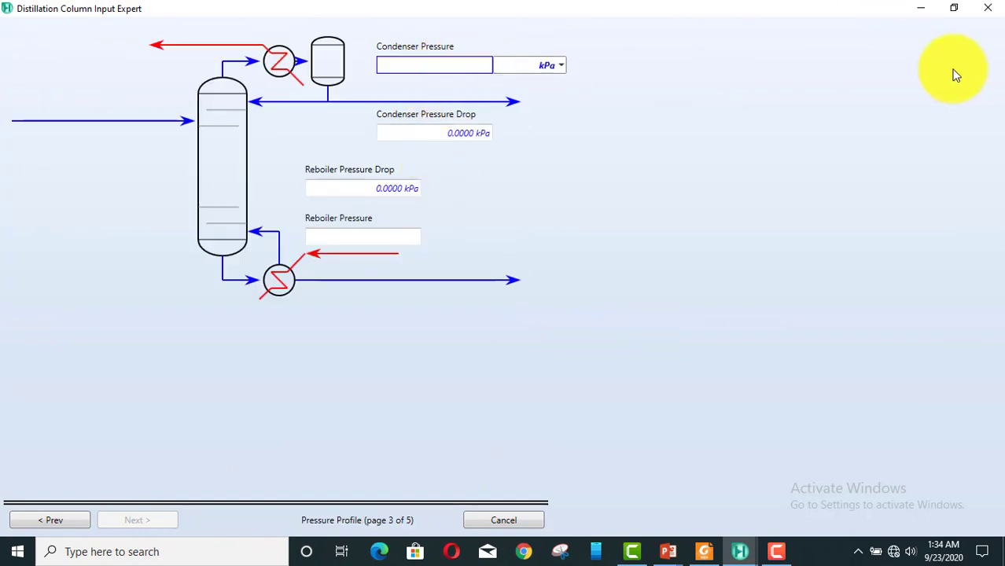
pyautogui.write('2000')
pyautogui.press('Return')
pyautogui.click(381, 237)
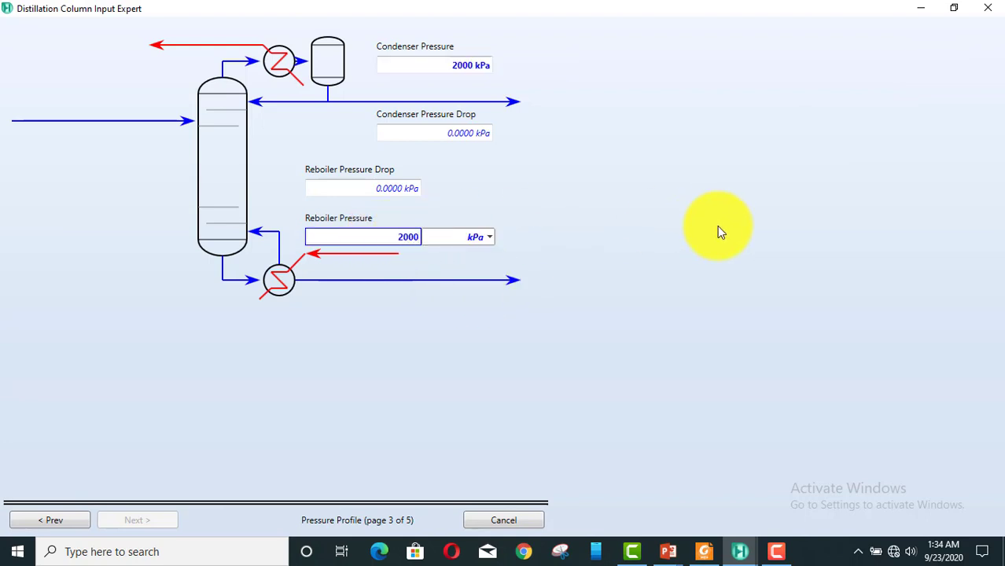
pyautogui.press('Return')
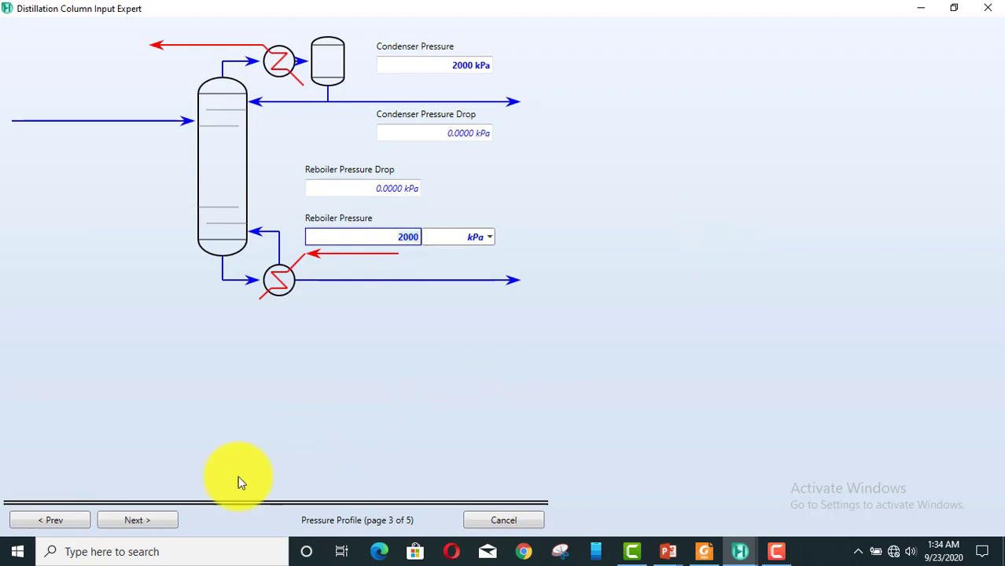
# Finish the T-101 input expert without temperature estimates, liquid rate or reflux ratio, and maximize the column's property view.
pyautogui.click(151, 519)
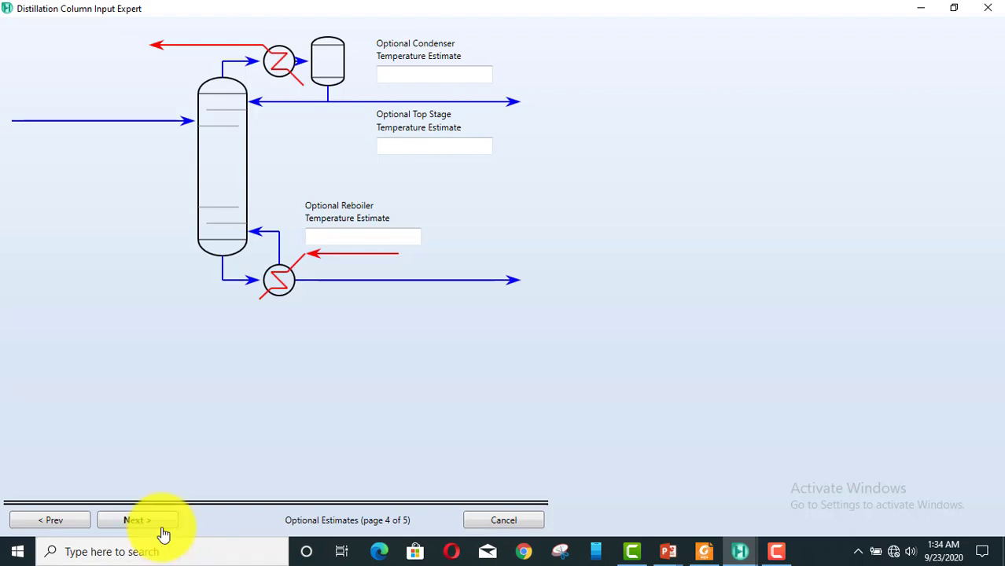
pyautogui.click(162, 522)
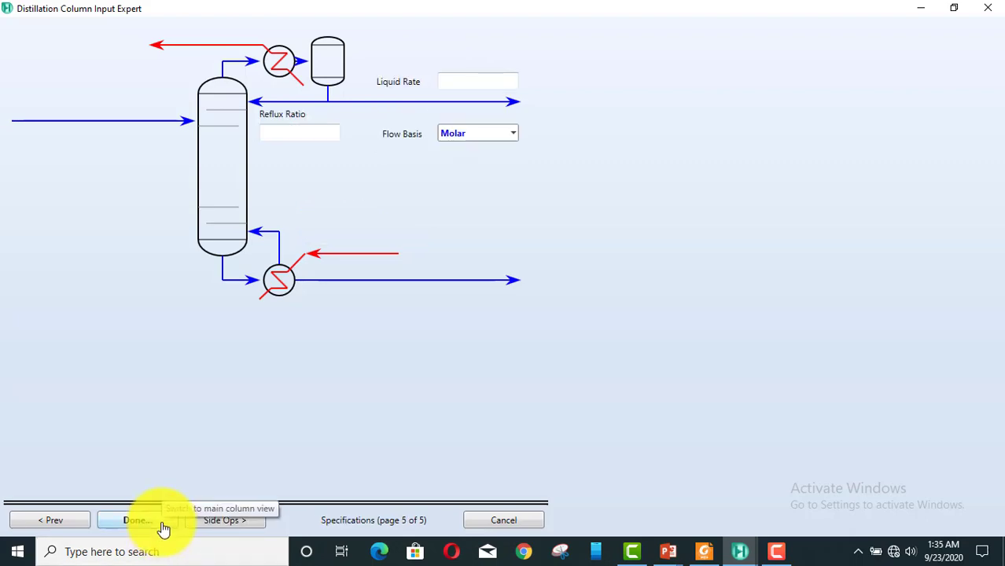
pyautogui.click(135, 521)
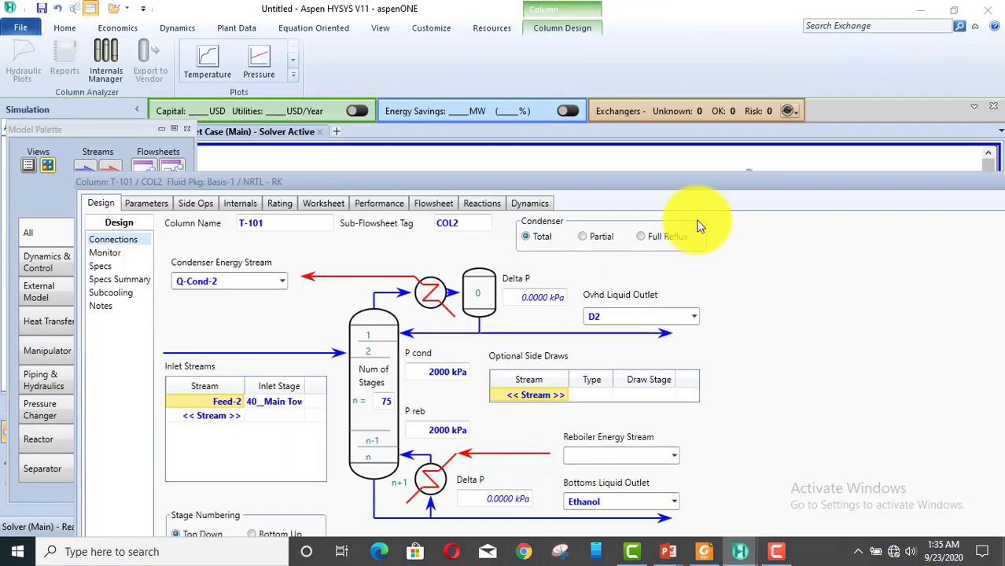
pyautogui.doubleClick(644, 184)
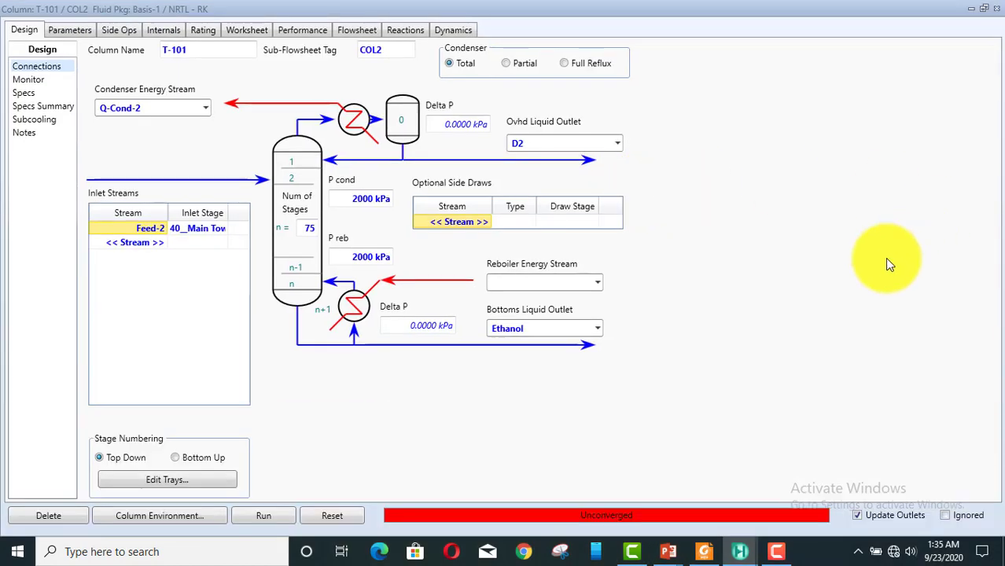
pyautogui.click(24, 92)
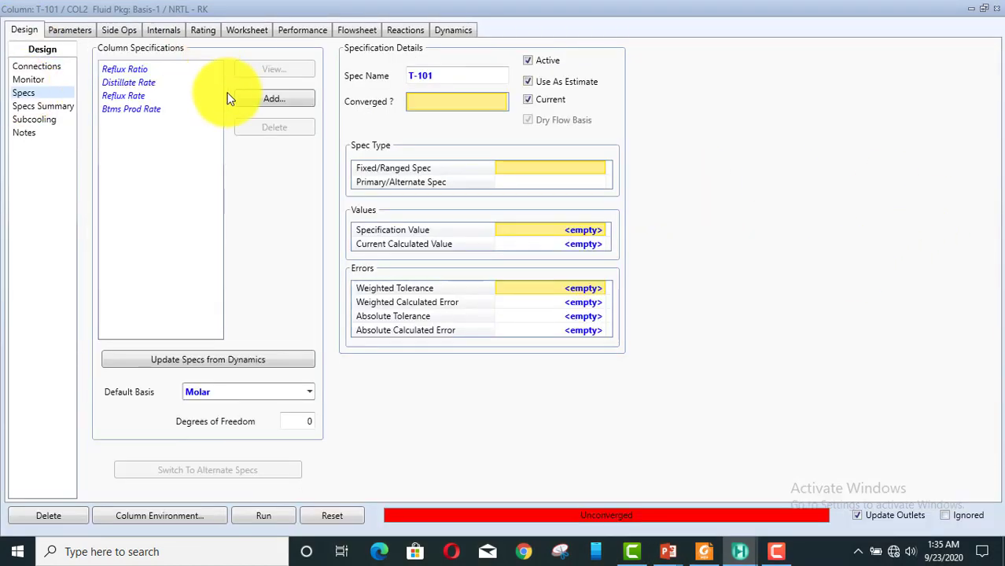
pyautogui.click(260, 101)
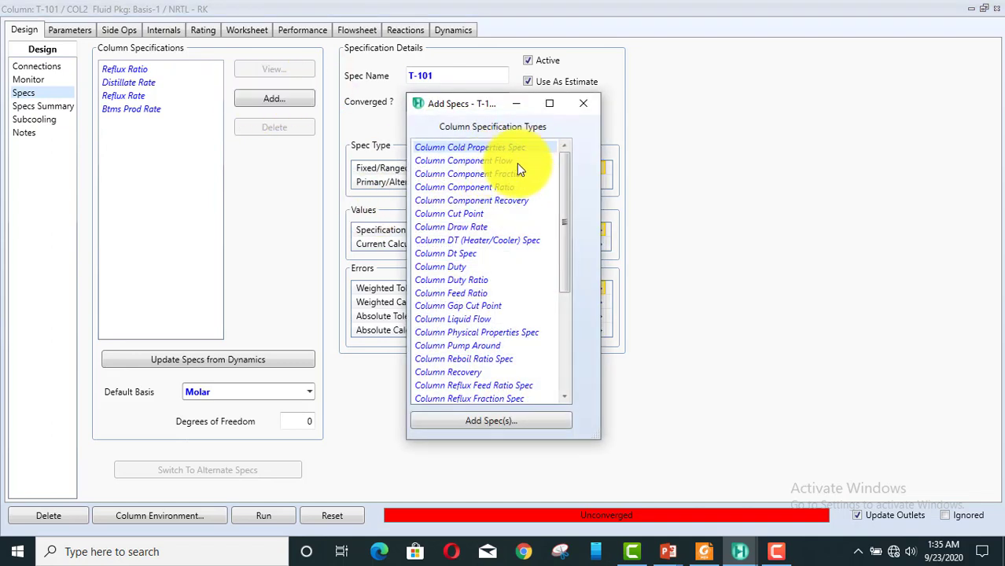
pyautogui.click(489, 175)
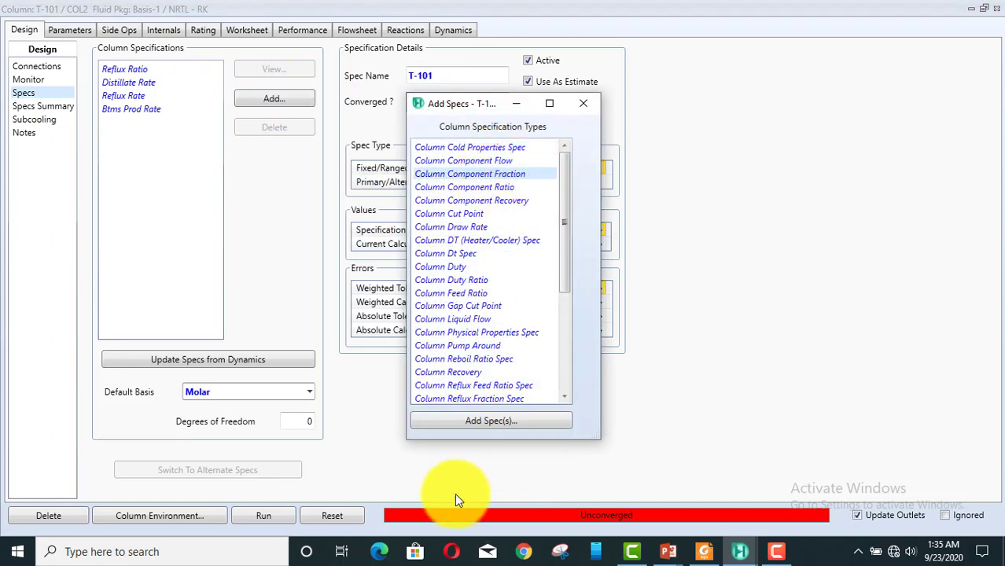
pyautogui.click(531, 425)
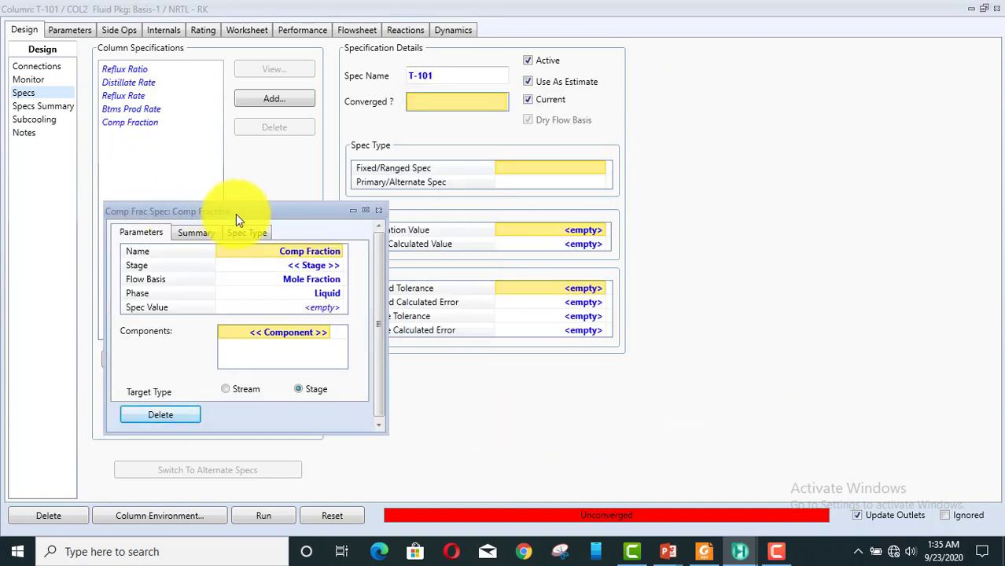
pyautogui.moveTo(236, 214); pyautogui.dragTo(401, 139)
pyautogui.click(391, 315)
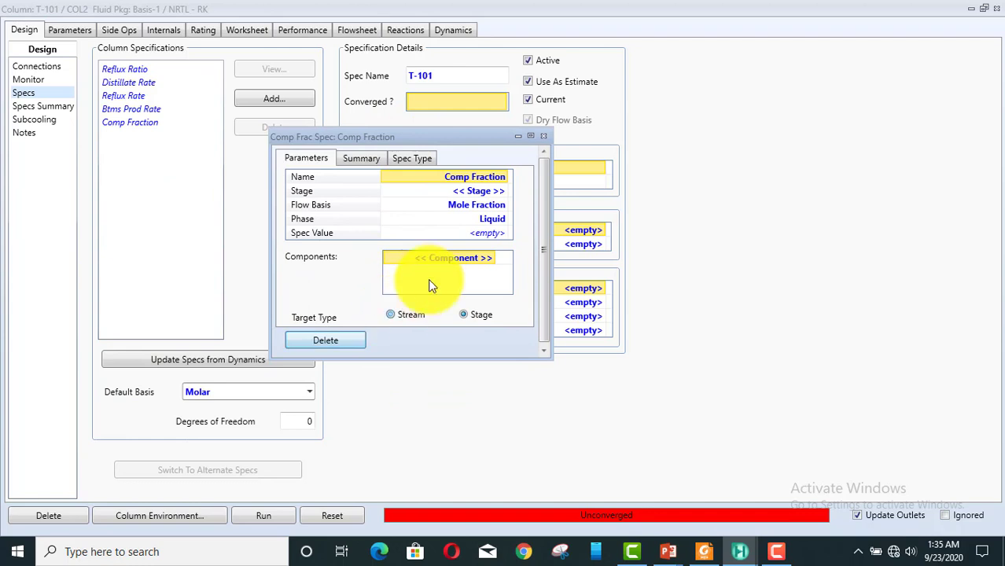
pyautogui.click(499, 194)
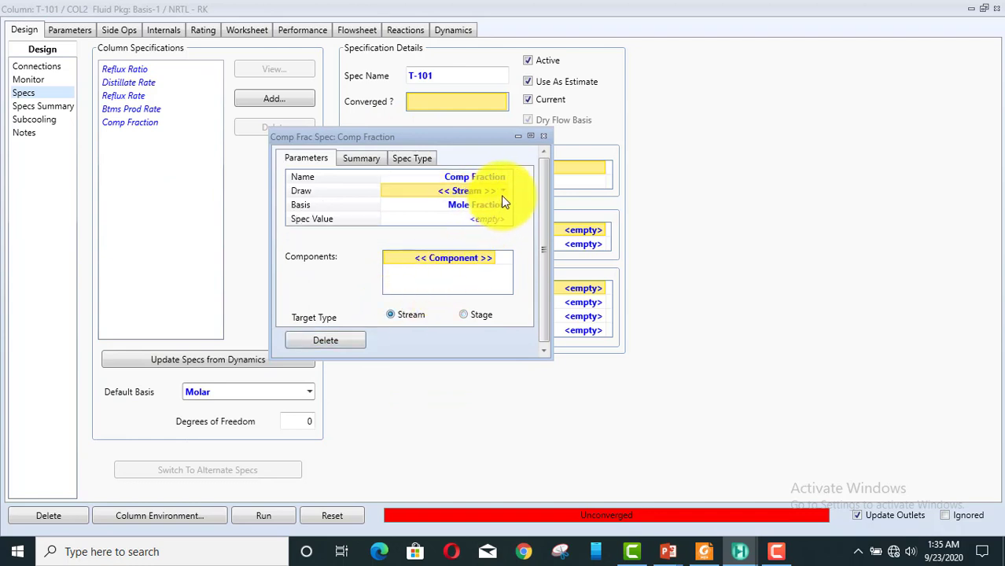
pyautogui.click(503, 191)
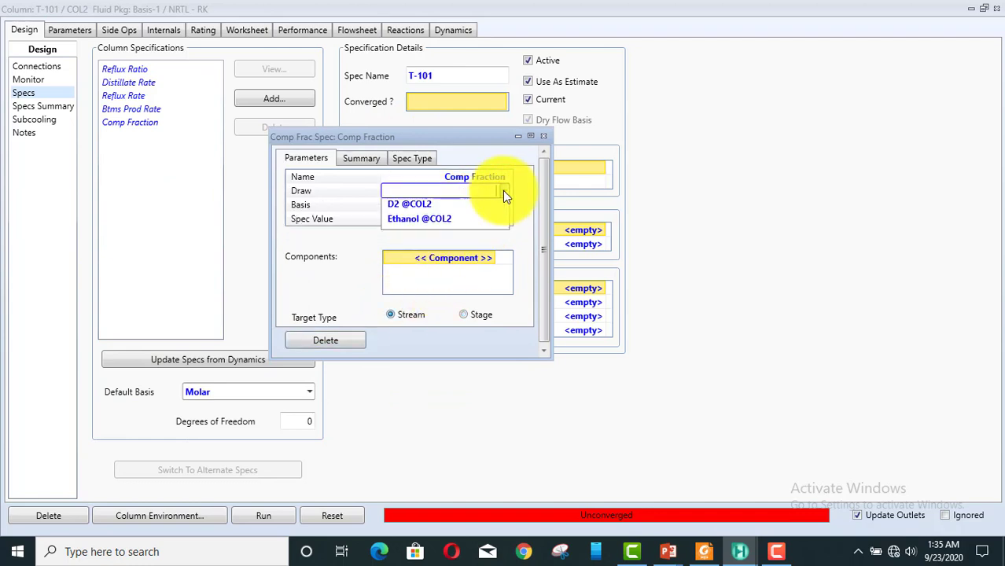
pyautogui.click(430, 227)
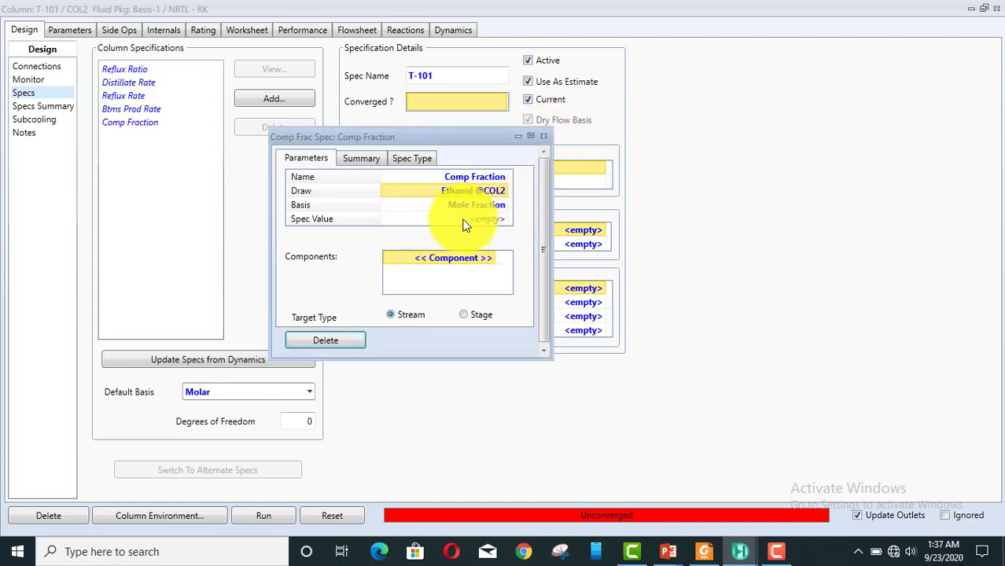
# Set the component fraction specification to a mole fraction of 0.99 for the component Ethanol, and close the specification.
pyautogui.click(464, 224)
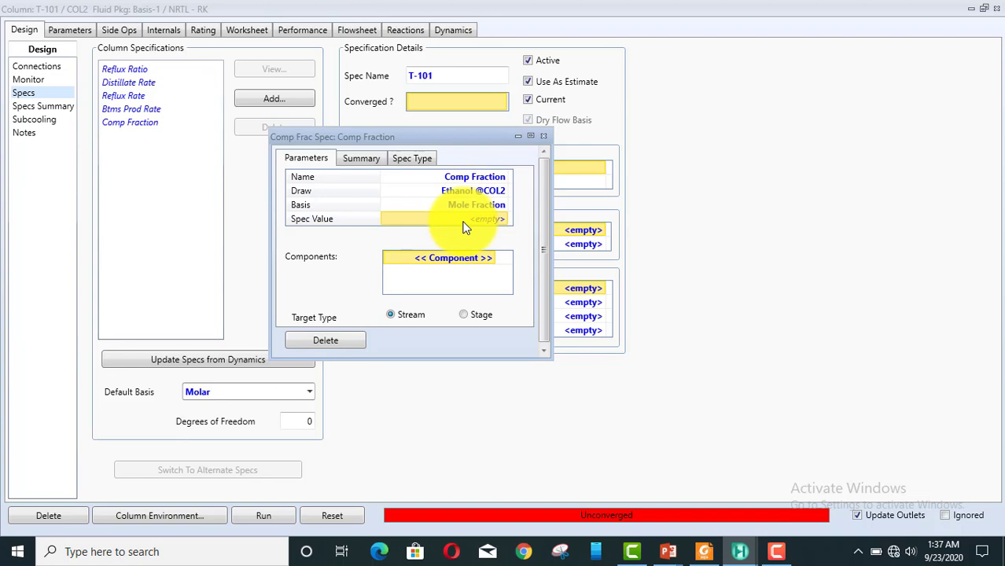
pyautogui.write('.99')
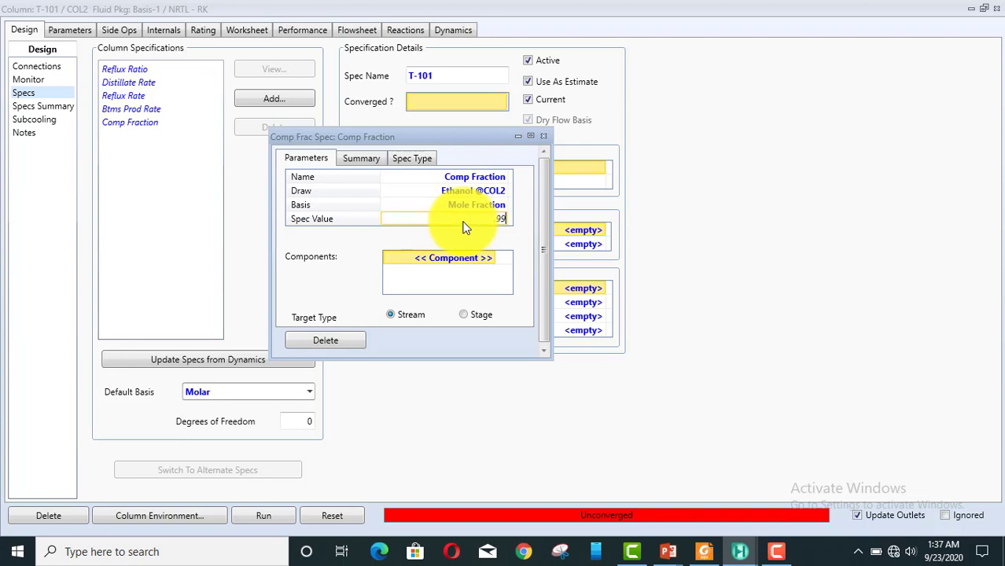
pyautogui.press('Return')
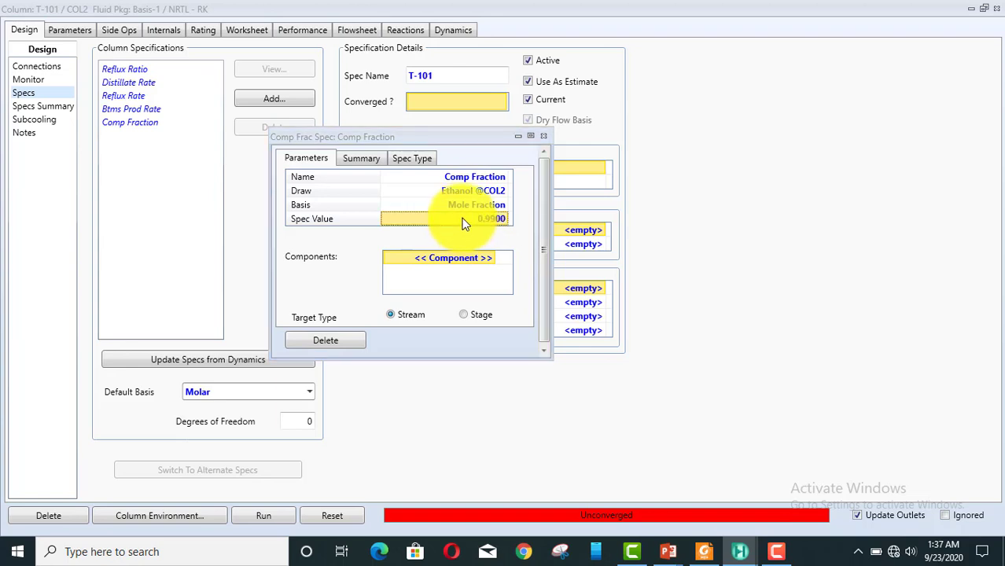
pyautogui.click(489, 258)
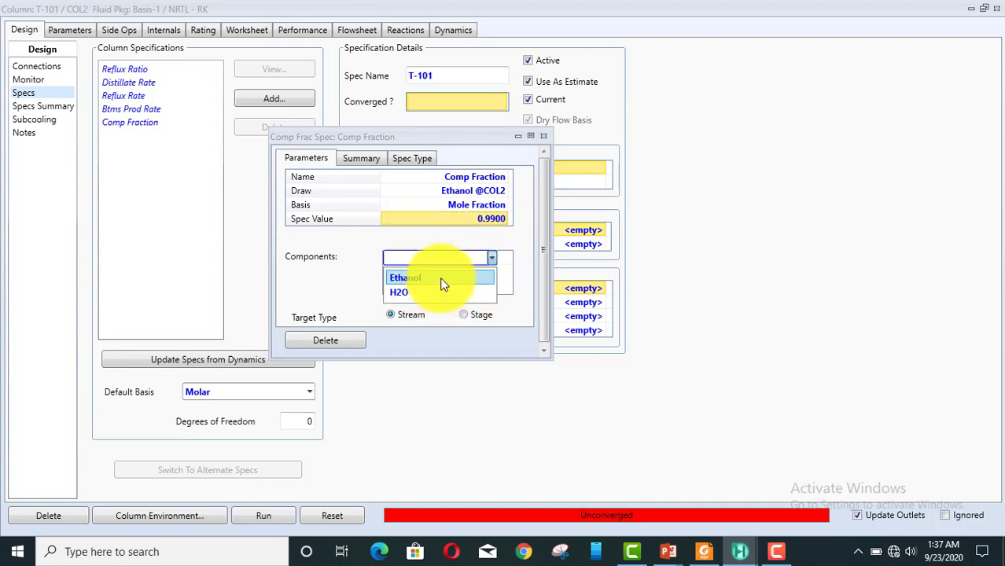
pyautogui.click(440, 278)
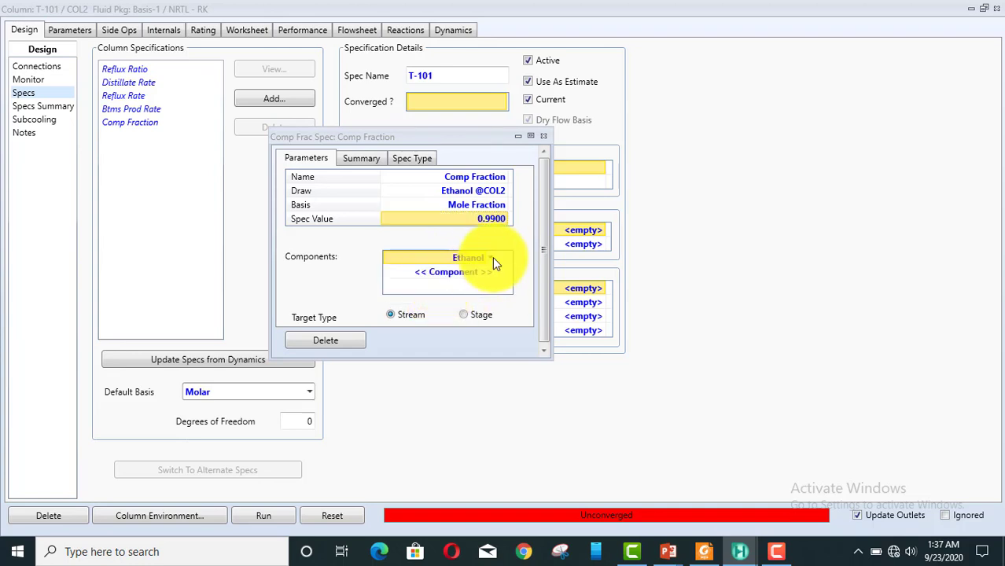
pyautogui.click(542, 136)
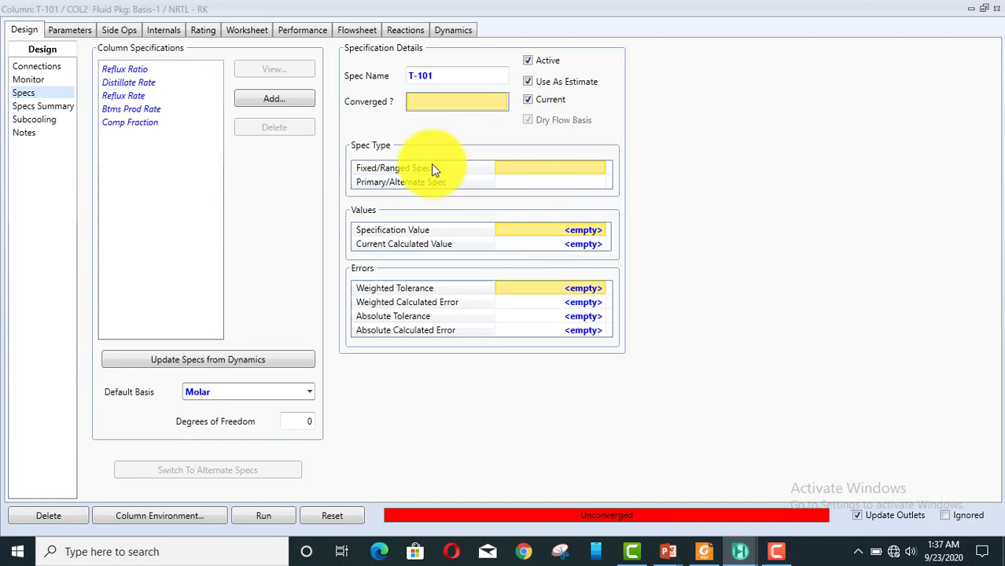
# Set the Btms Prod Rate specification of T-101 to 200 kgmole/h.
pyautogui.doubleClick(127, 108)
pyautogui.click(228, 204)
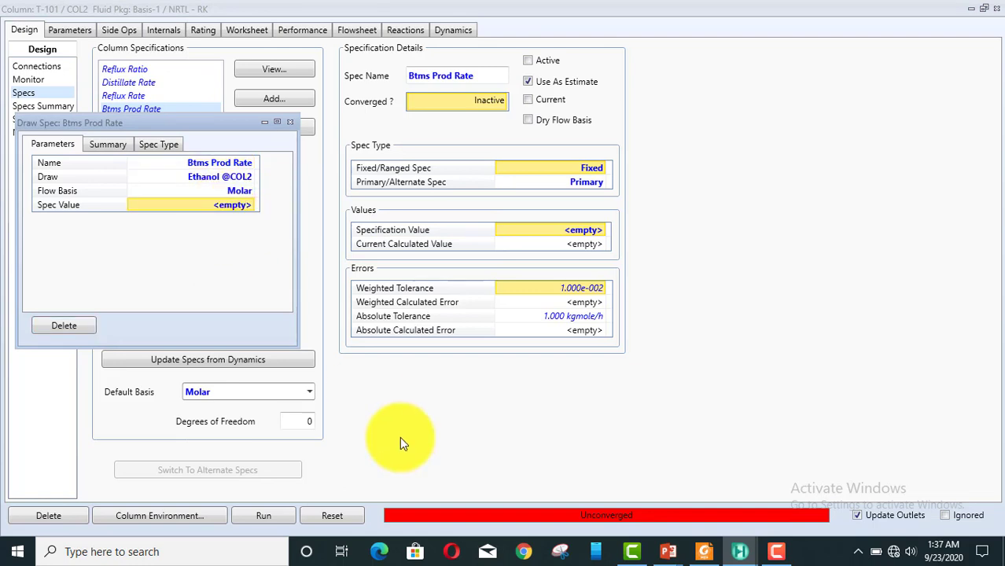
pyautogui.write('200')
pyautogui.press('Return')
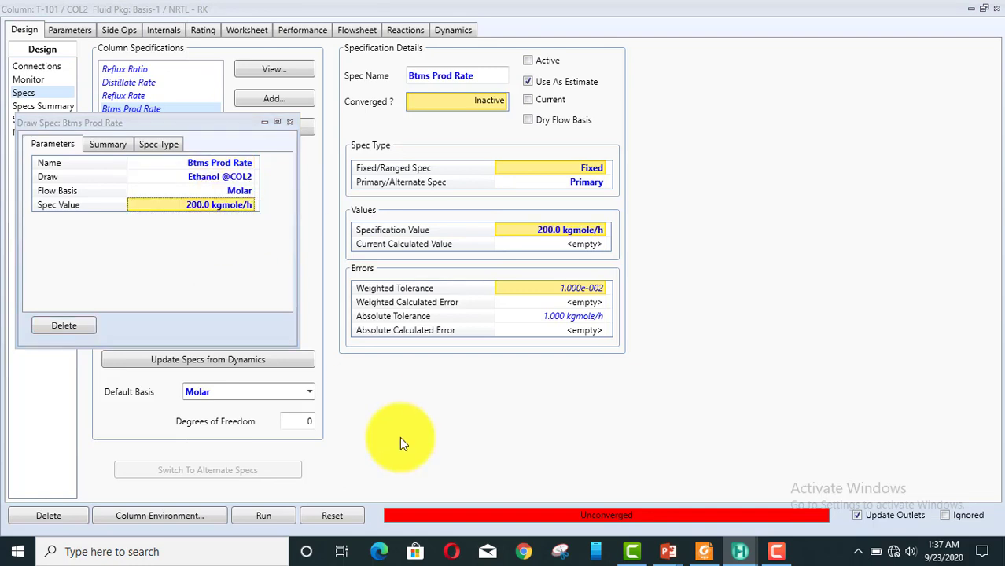
pyautogui.click(288, 122)
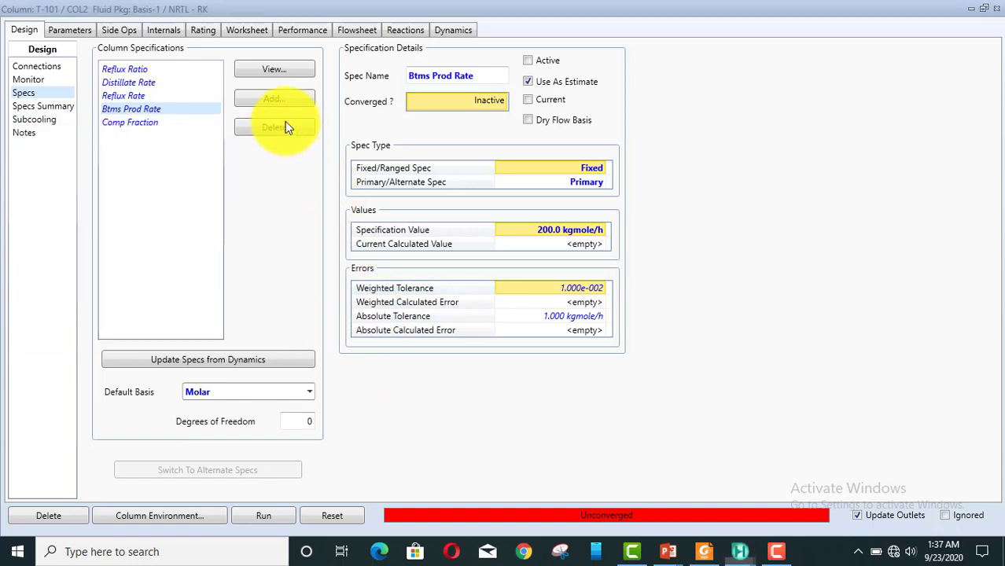
# Deactivate Reflux Ratio and Distillate Rate, activate Btms Prod Rate and Comp Fraction for T-101, and return to the flowsheet.
pyautogui.click(24, 107)
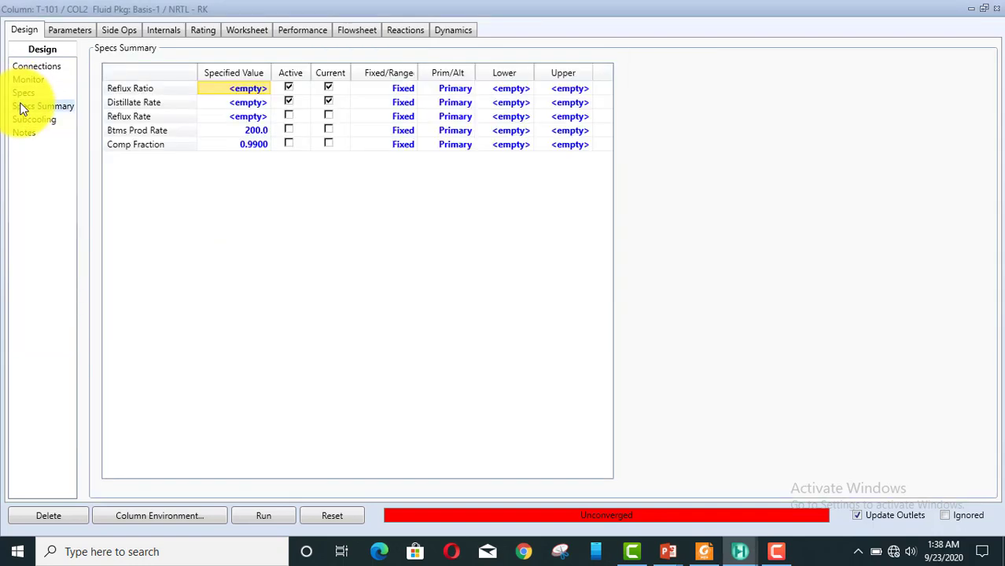
pyautogui.click(288, 88)
pyautogui.click(288, 102)
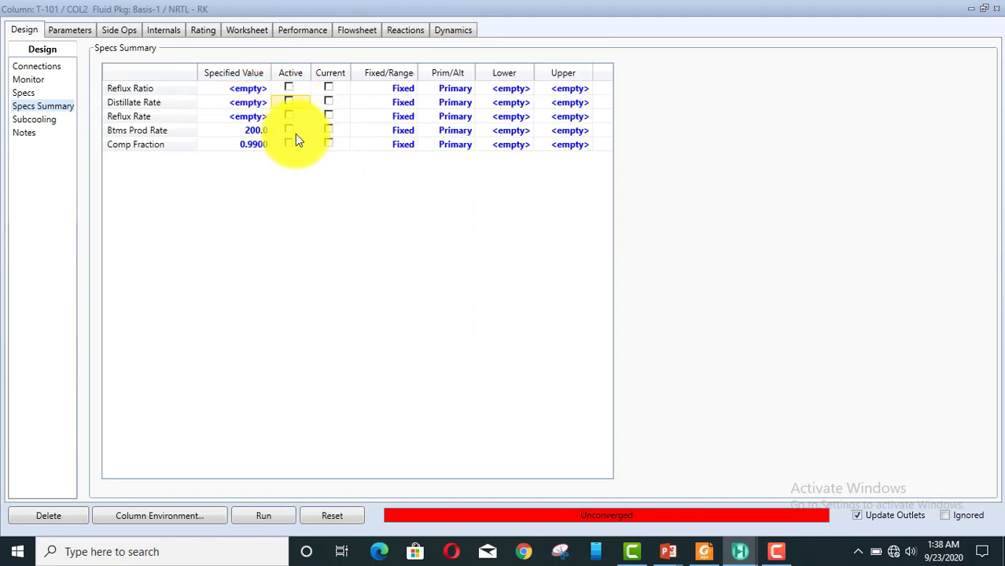
pyautogui.click(288, 130)
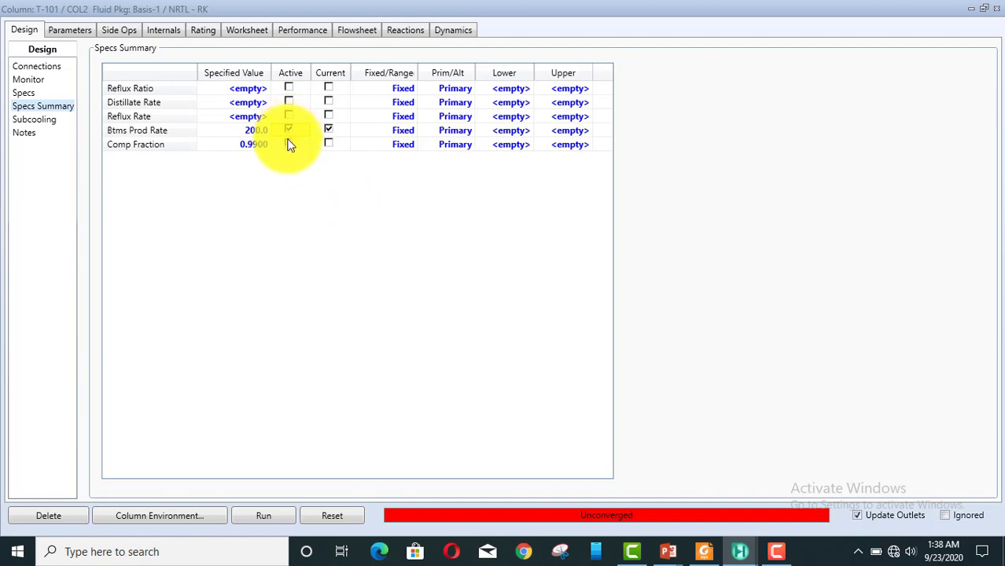
pyautogui.click(288, 144)
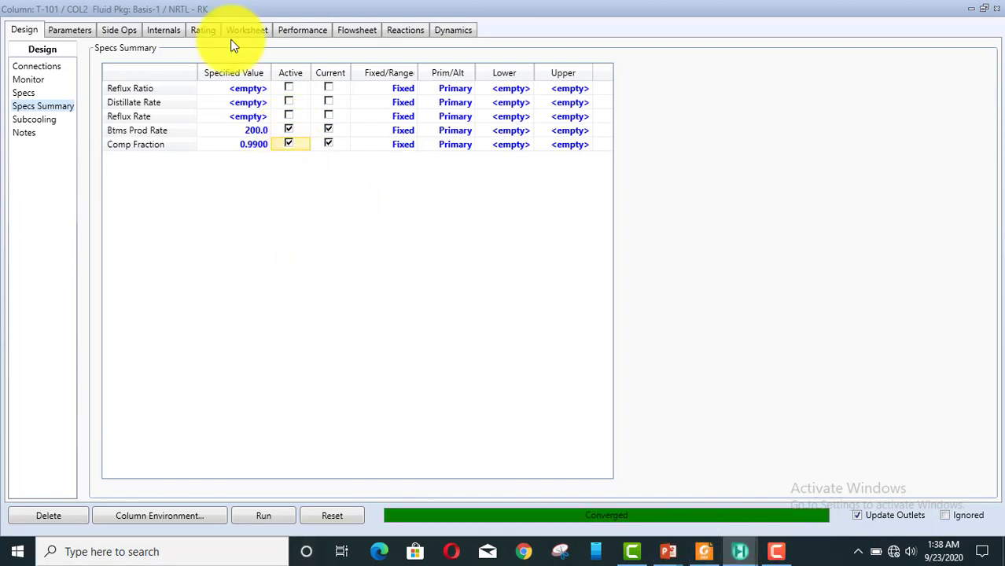
pyautogui.click(996, 8)
pyautogui.scroll(-2, 605, 308)
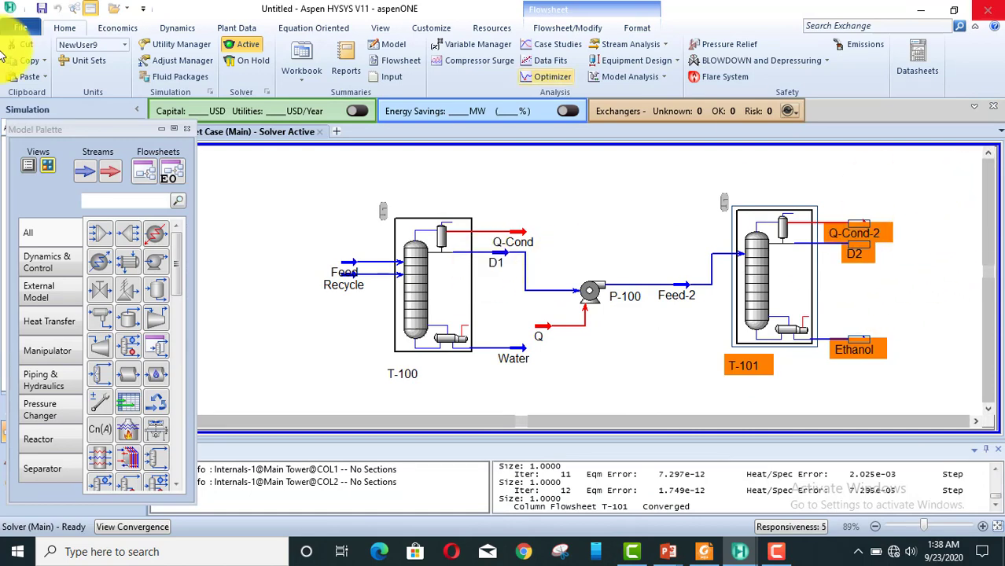
pyautogui.click(863, 382)
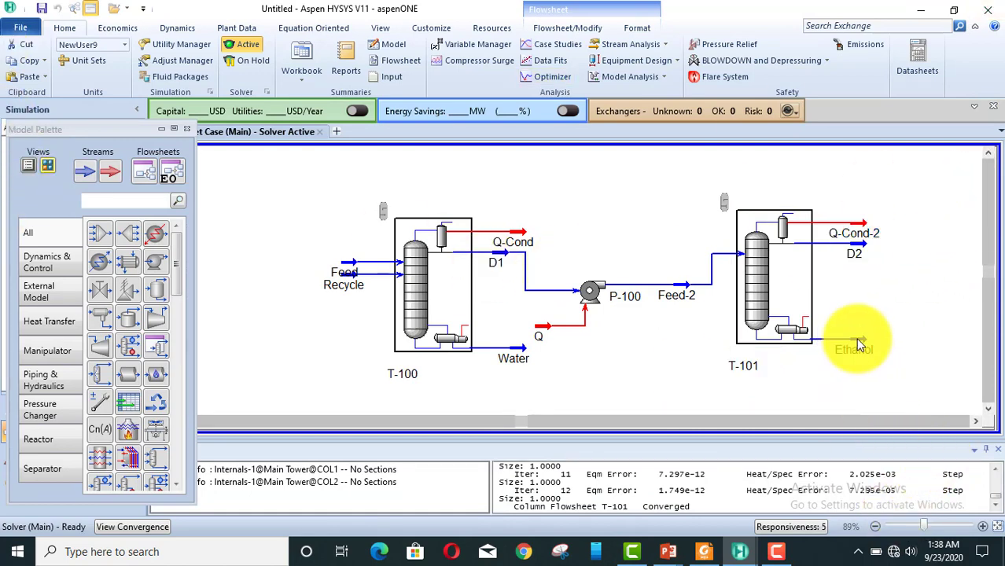
# Examine the conditions and composition of the Ethanol product stream from T-101, and close the stream view.
pyautogui.doubleClick(854, 346)
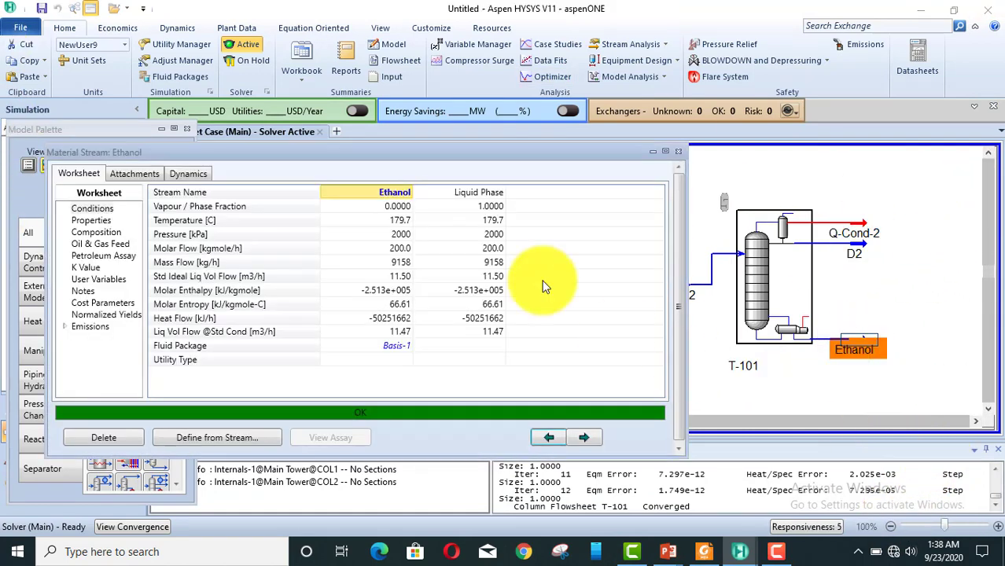
pyautogui.click(102, 233)
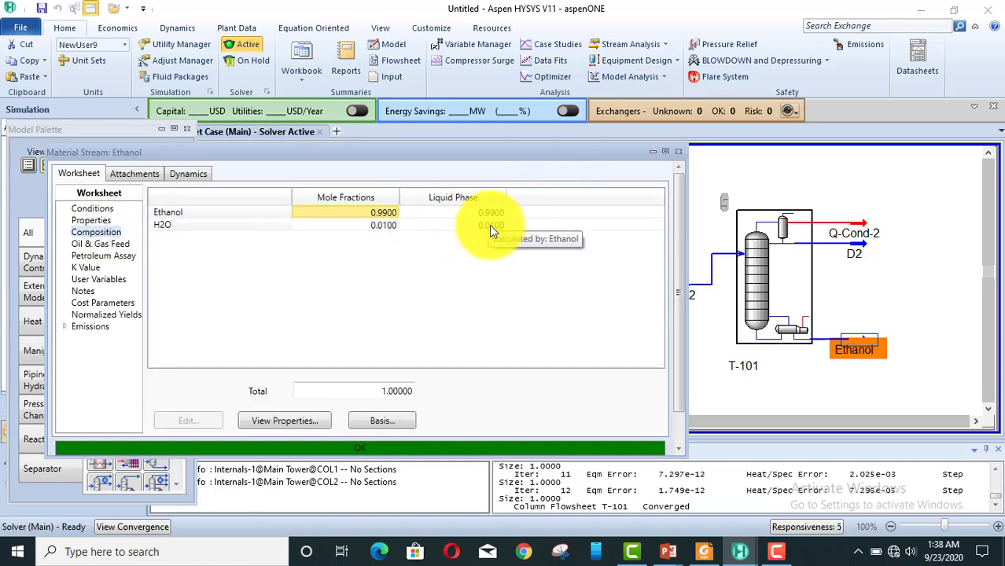
pyautogui.click(679, 151)
pyautogui.moveTo(861, 258)
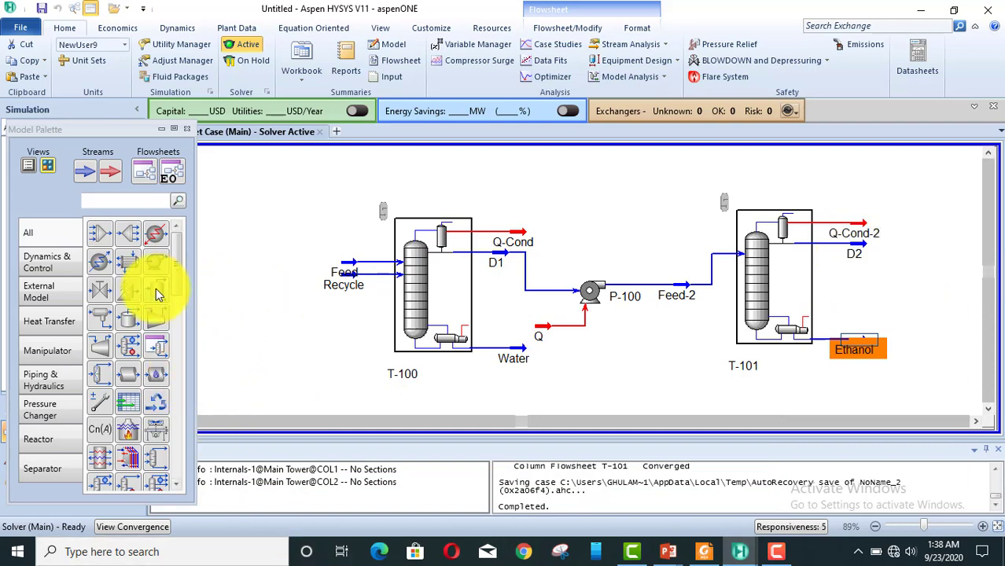
# Add a valve to the flowsheet above column T-101.
pyautogui.click(98, 290)
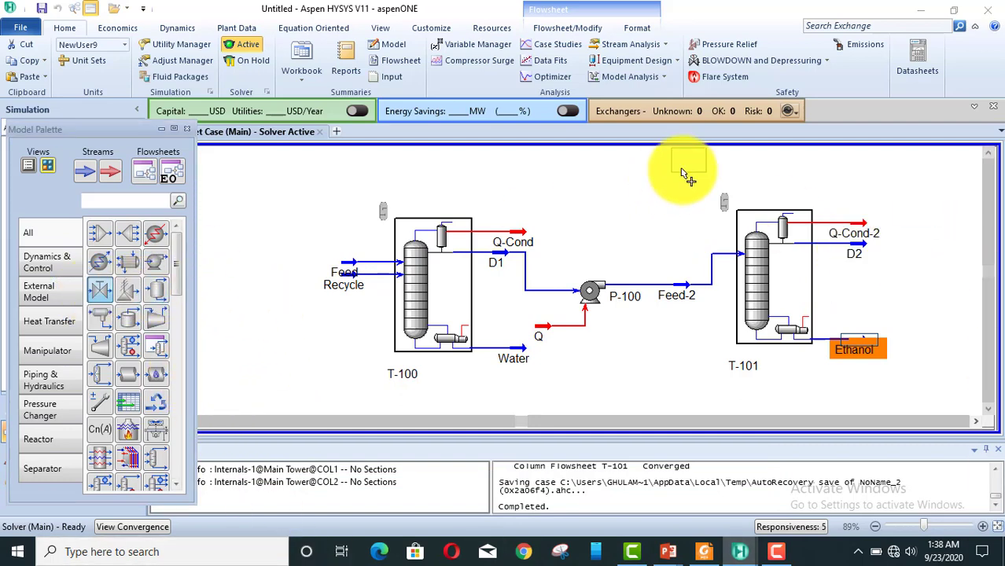
pyautogui.click(794, 181)
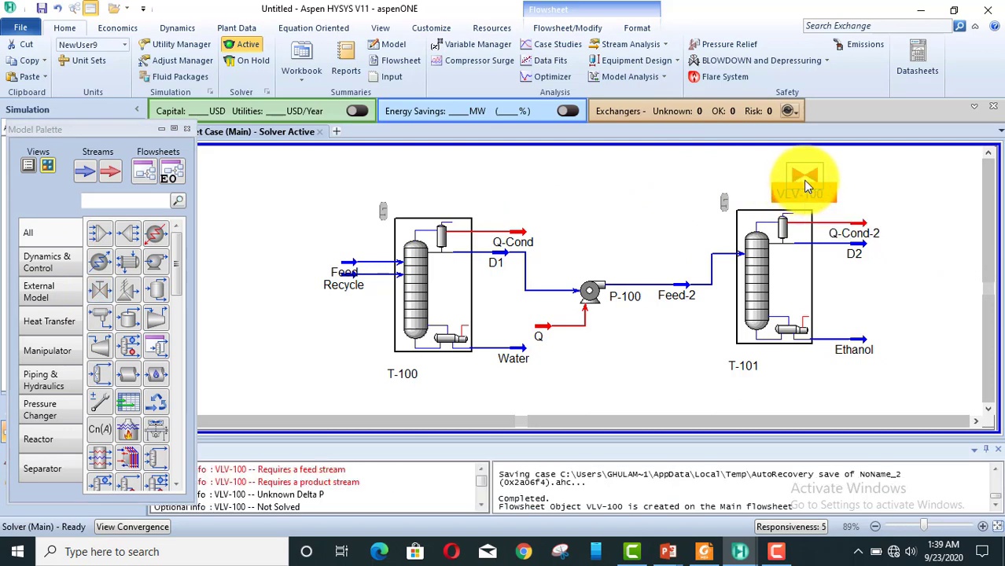
pyautogui.moveTo(803, 180); pyautogui.dragTo(803, 159)
# Connect valve VLV-100 with D2 as its inlet and a new outlet stream named REC, and close its view.
pyautogui.doubleClick(802, 160)
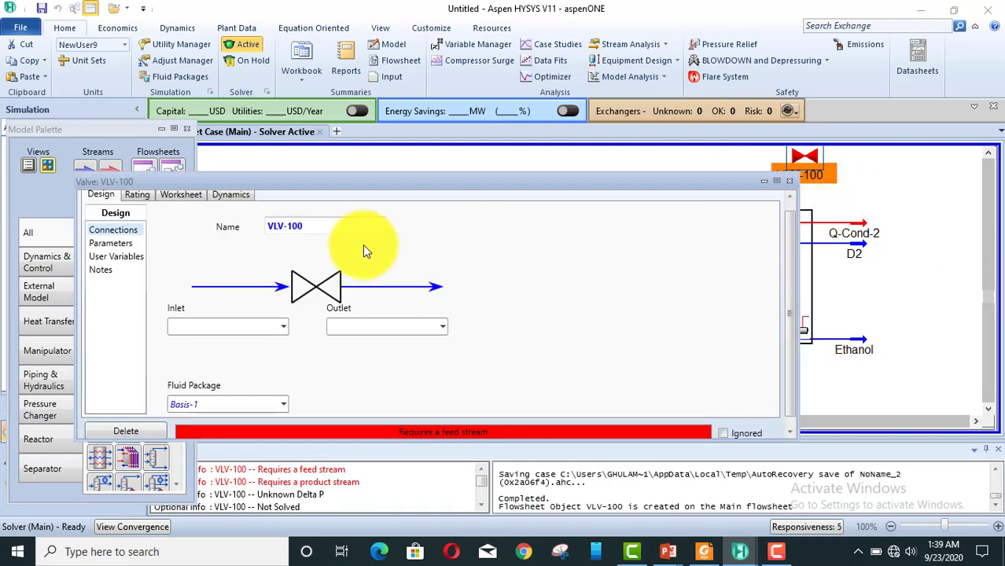
pyautogui.click(287, 333)
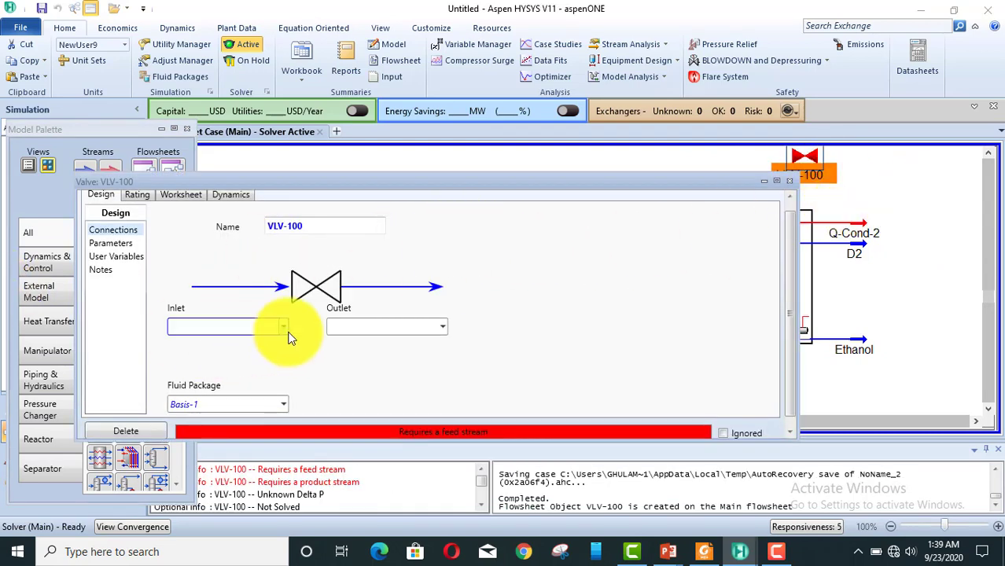
pyautogui.click(227, 341)
pyautogui.click(213, 347)
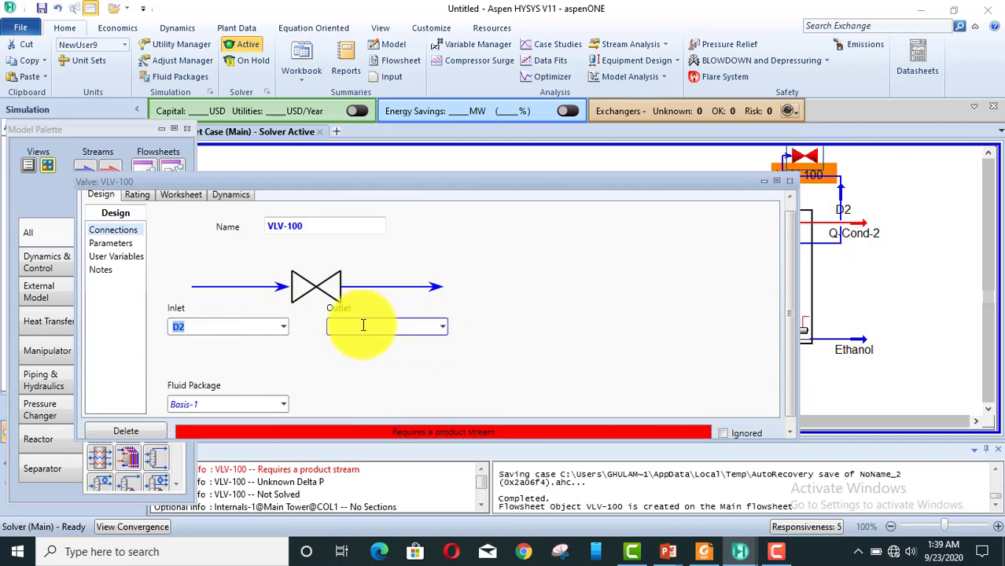
pyautogui.click(361, 325)
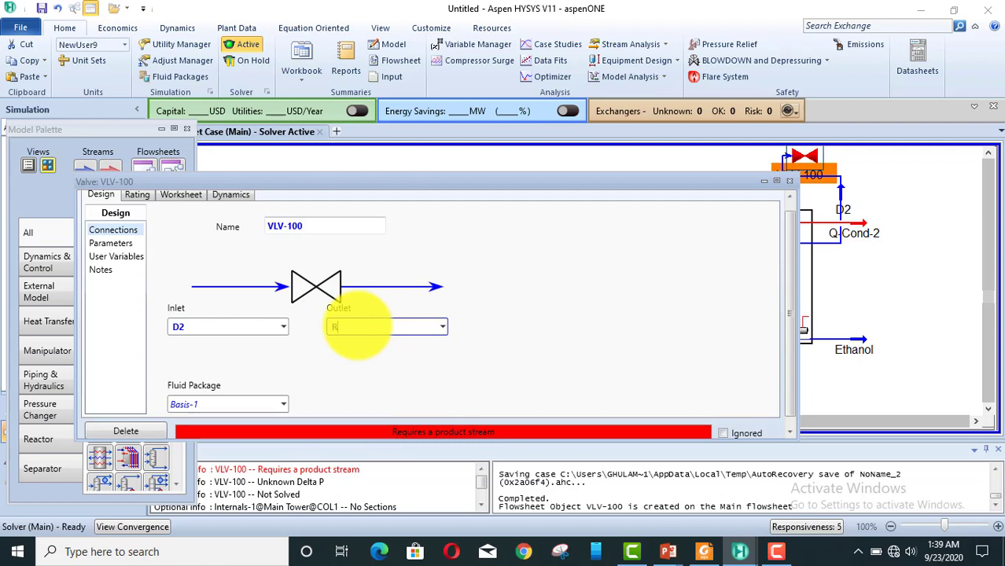
pyautogui.press('Return')
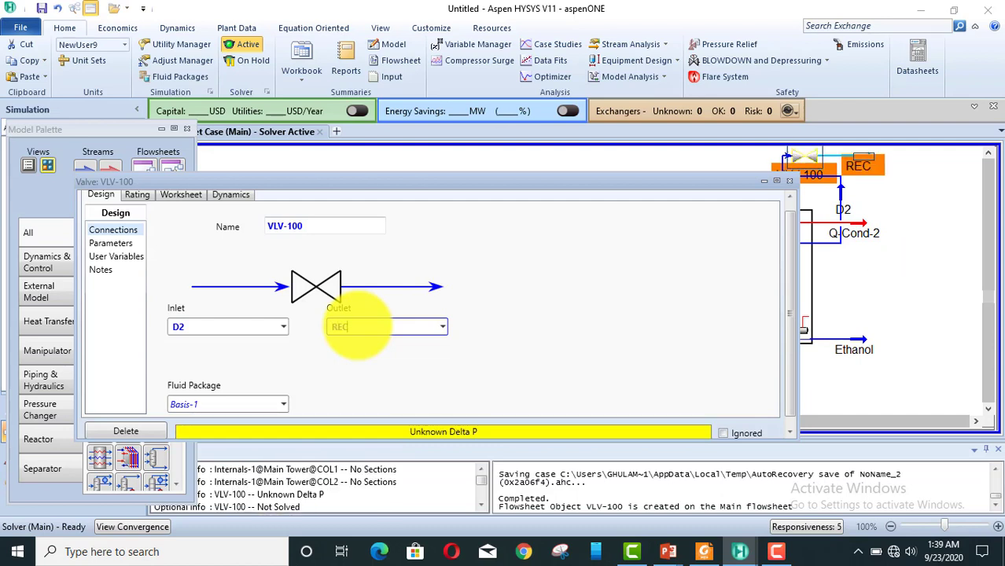
pyautogui.click(788, 182)
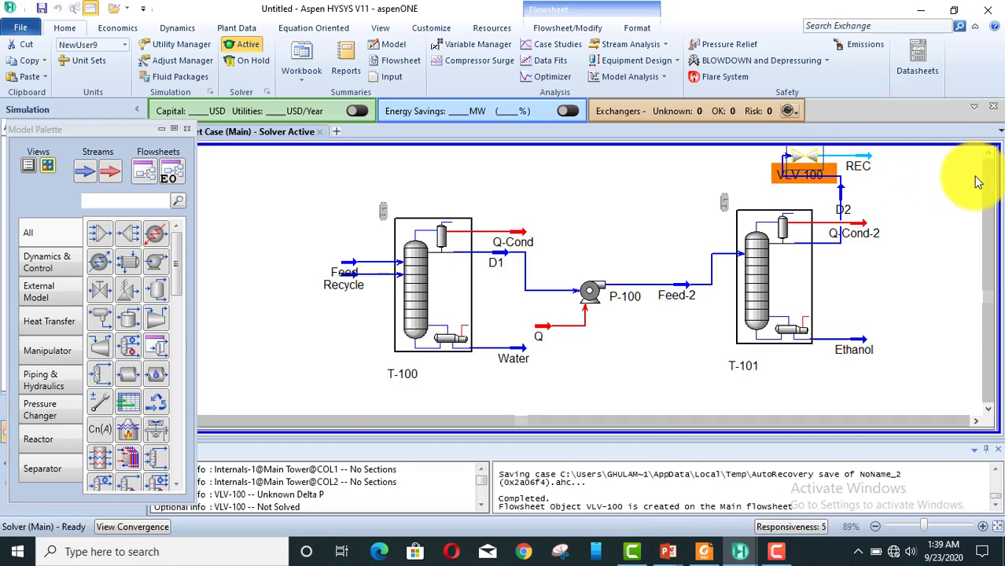
# Mirror valve VLV-100 horizontally so that its outlet REC points back toward column T-100.
pyautogui.click(944, 186)
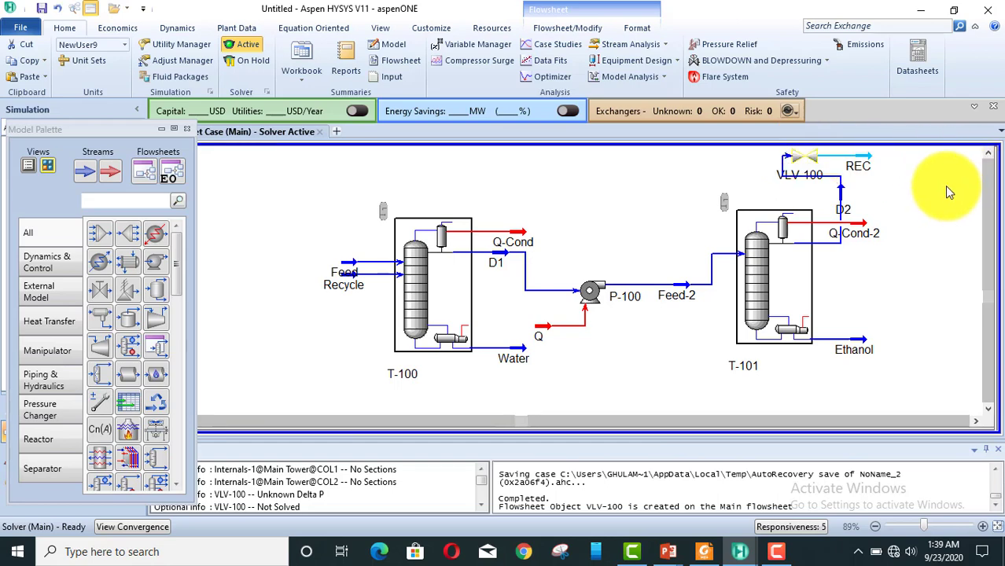
pyautogui.click(789, 162)
pyautogui.press('y')
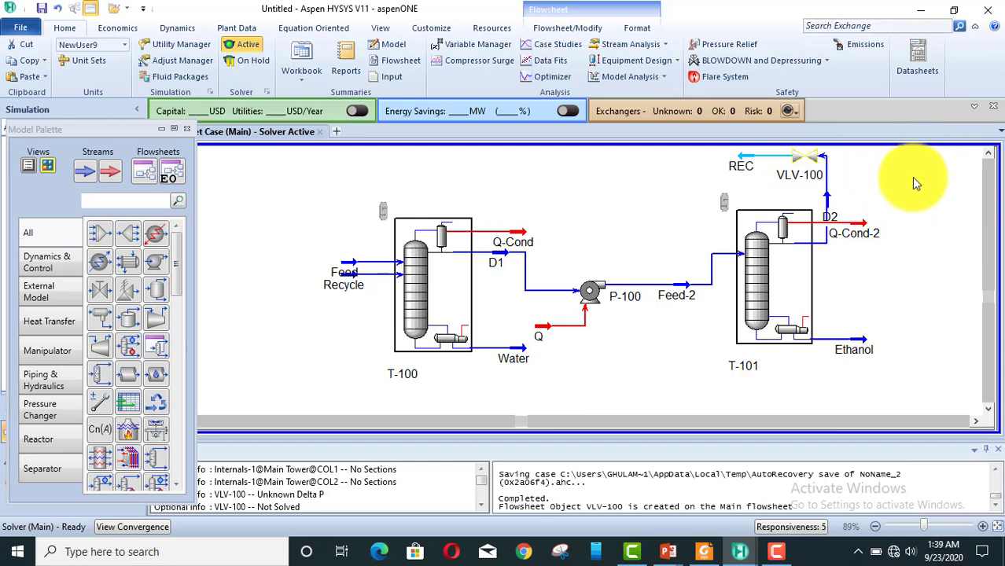
# Set the pressure of the valve's outlet stream REC to 120 kPa in the VLV-100 worksheet, and return to the flowsheet.
pyautogui.doubleClick(805, 154)
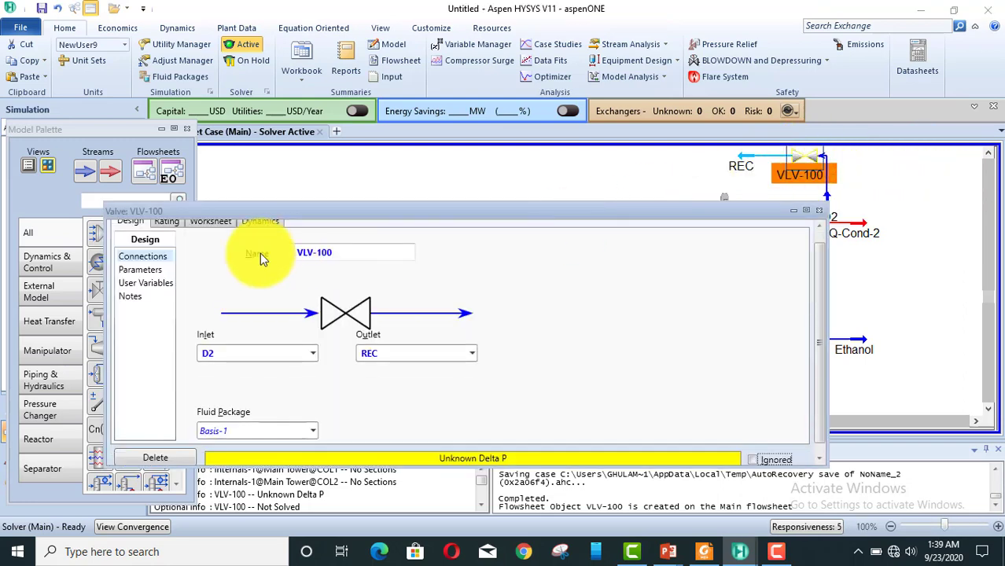
pyautogui.doubleClick(388, 208)
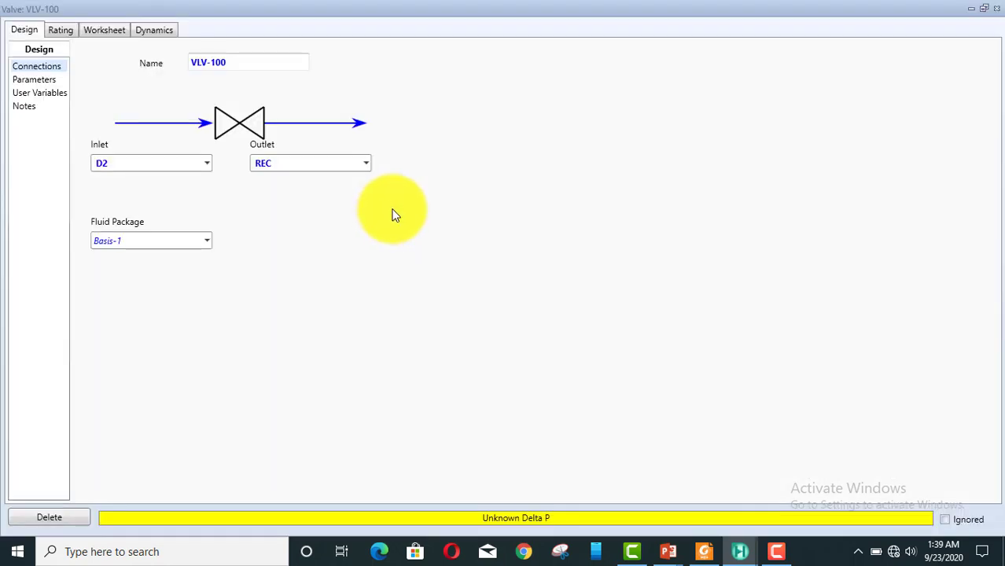
pyautogui.click(106, 31)
pyautogui.click(366, 93)
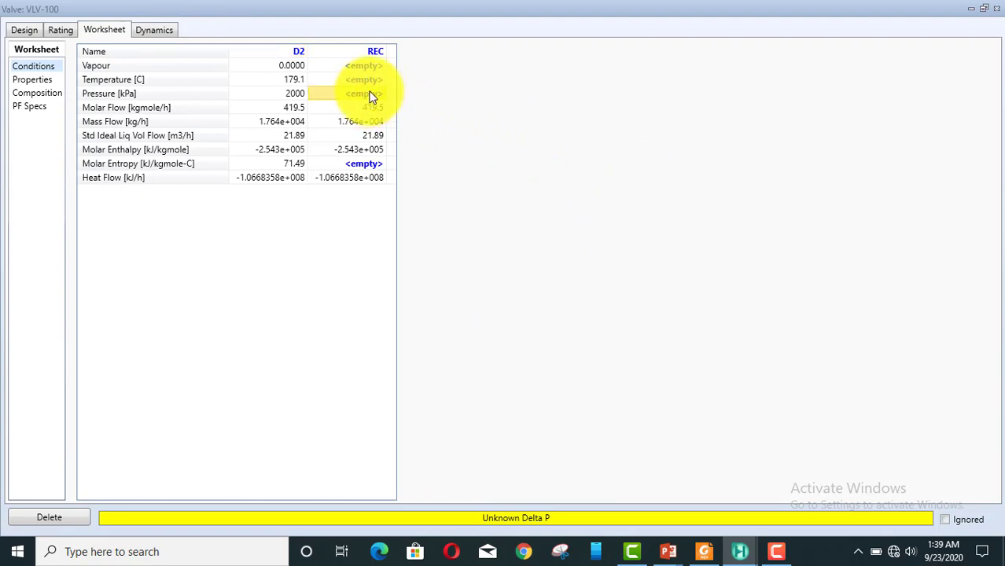
pyautogui.write('120')
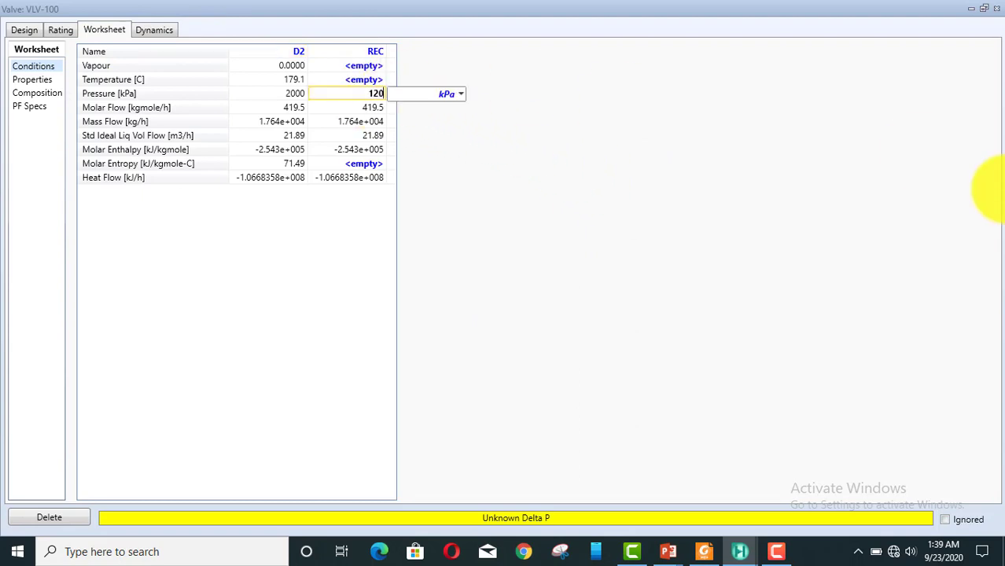
pyautogui.press('Return')
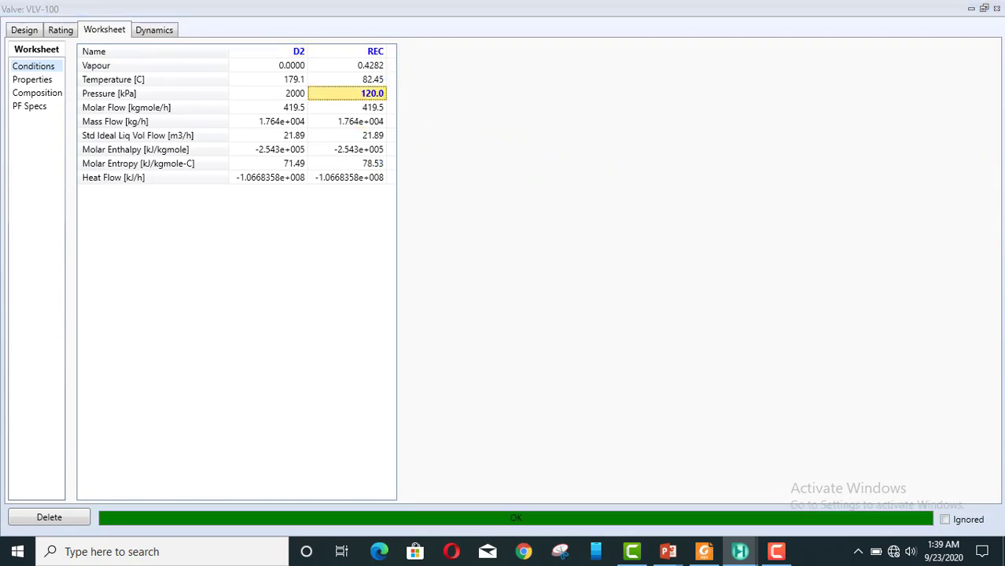
pyautogui.click(994, 9)
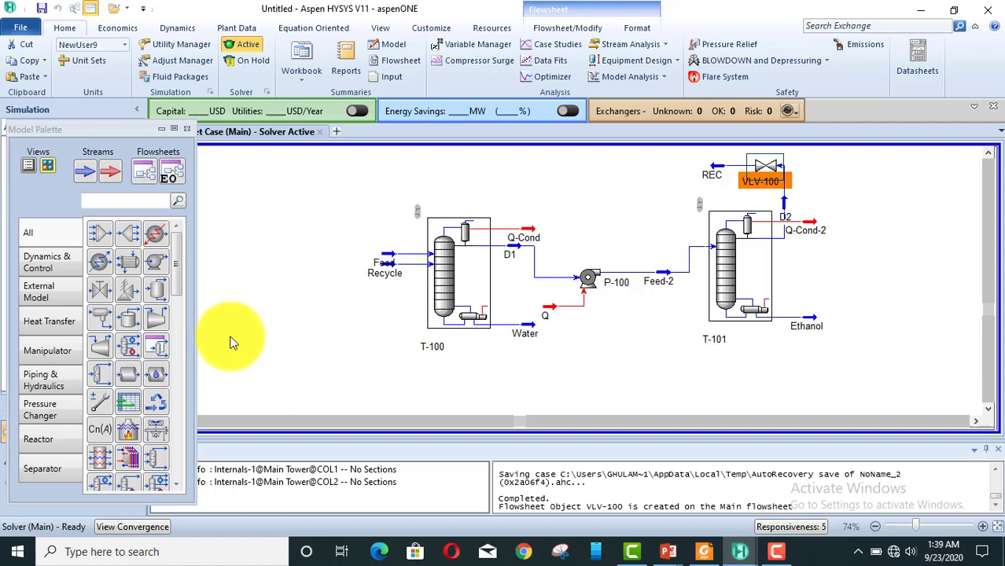
# Add a Recycle block between REC and T-100, with REC as its inlet and the Recycle stream as its outlet.
pyautogui.click(157, 403)
pyautogui.click(597, 185)
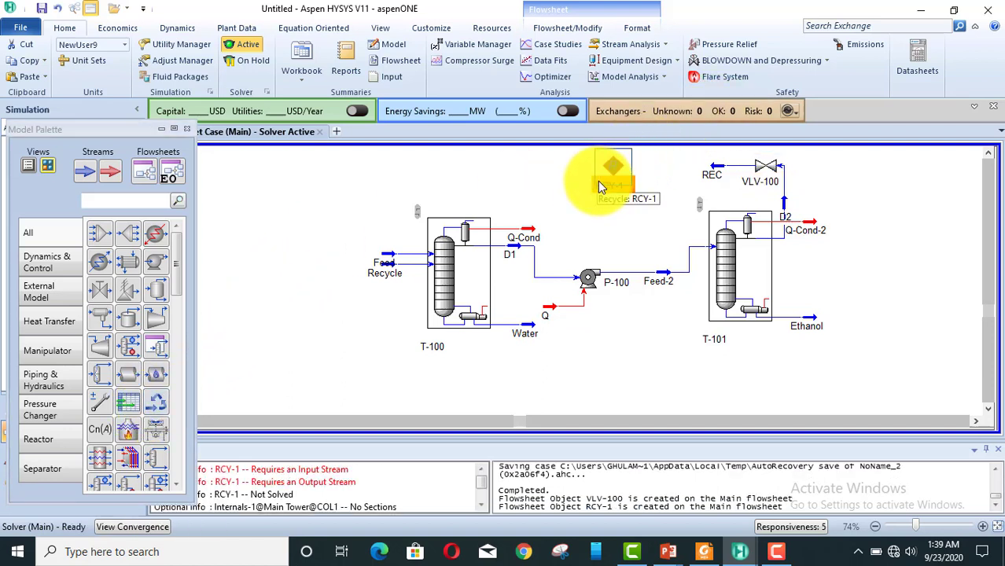
pyautogui.doubleClick(613, 167)
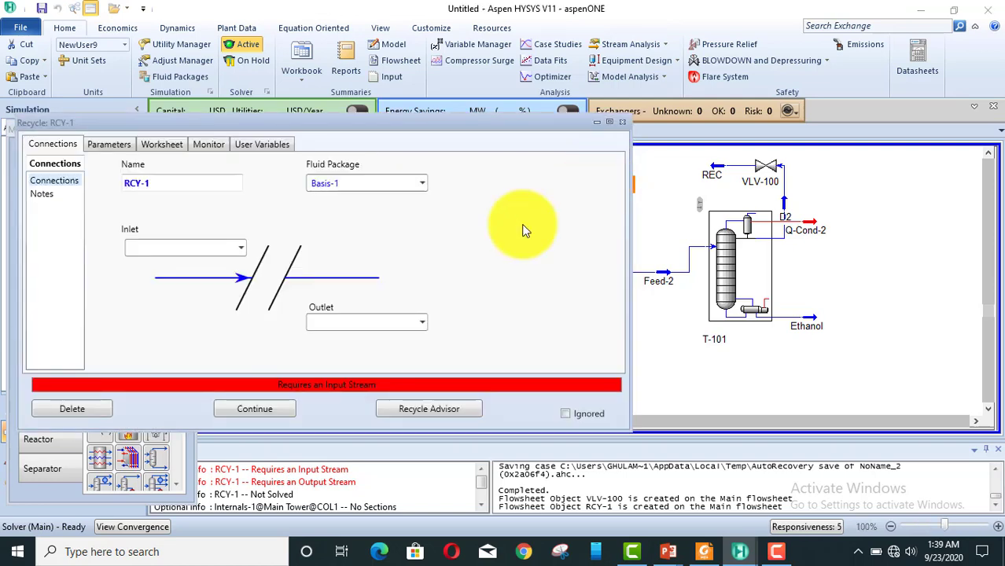
pyautogui.click(242, 247)
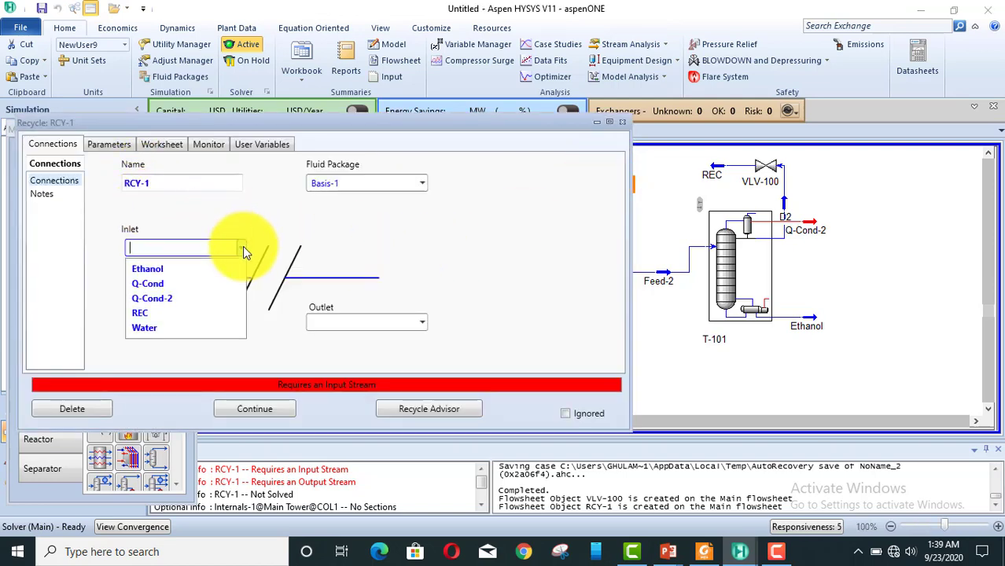
pyautogui.click(161, 313)
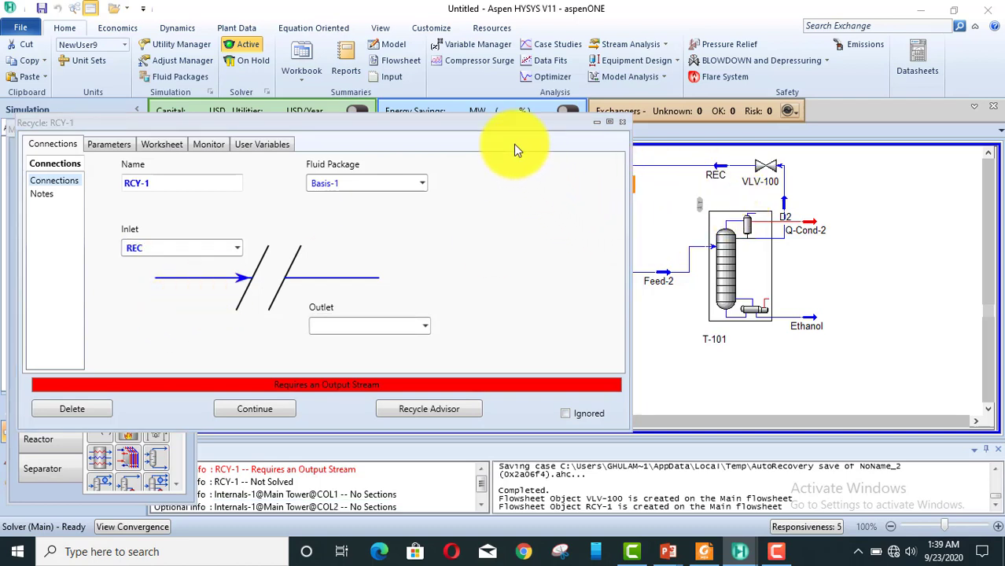
pyautogui.moveTo(501, 122); pyautogui.dragTo(499, 207)
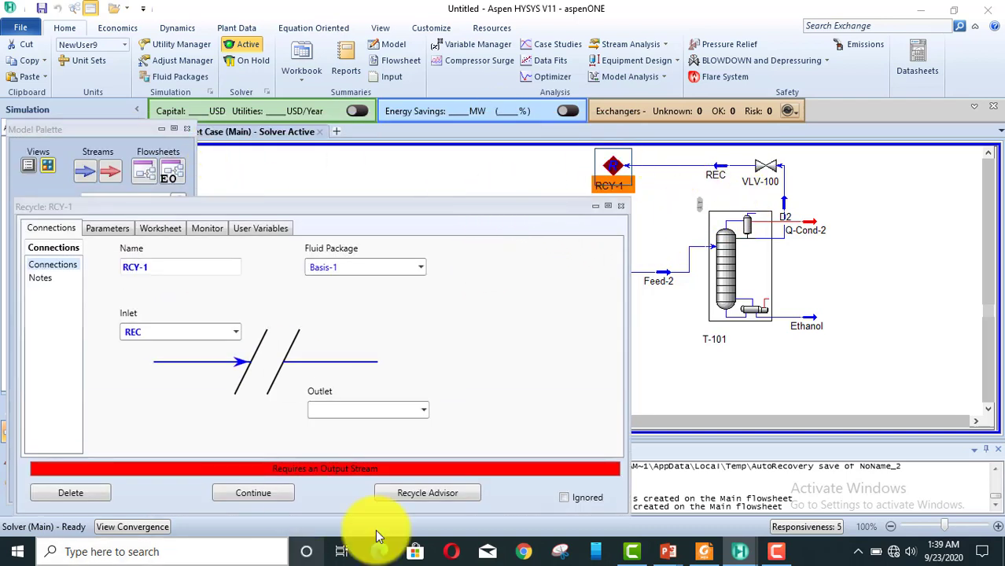
pyautogui.click(421, 408)
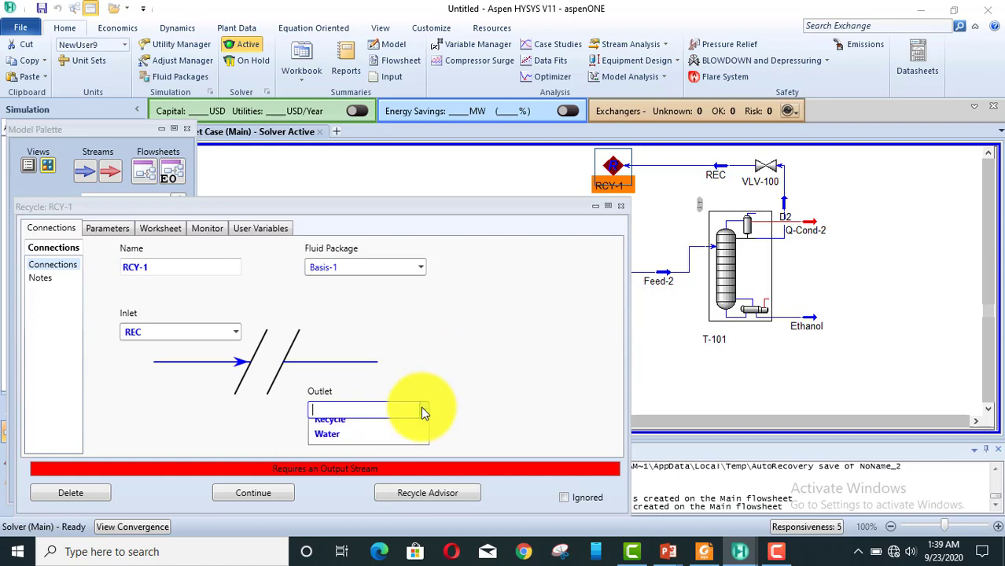
pyautogui.click(350, 460)
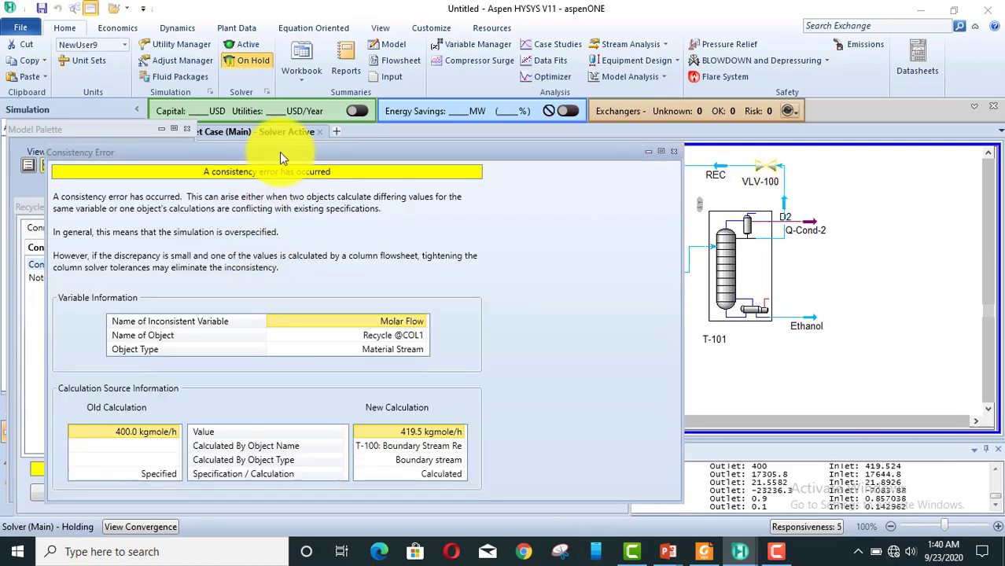
pyautogui.moveTo(222, 155); pyautogui.dragTo(499, 94)
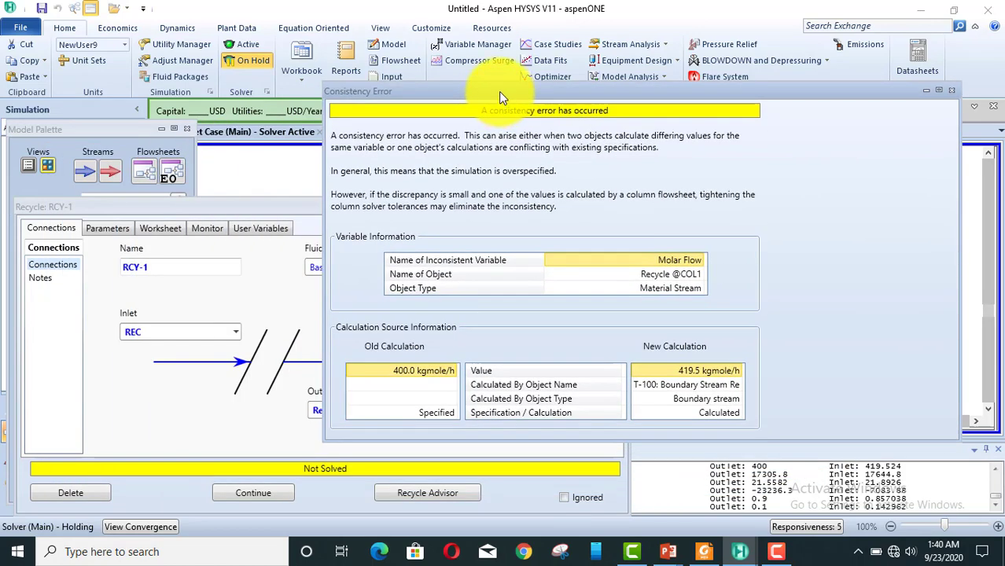
pyautogui.click(391, 273)
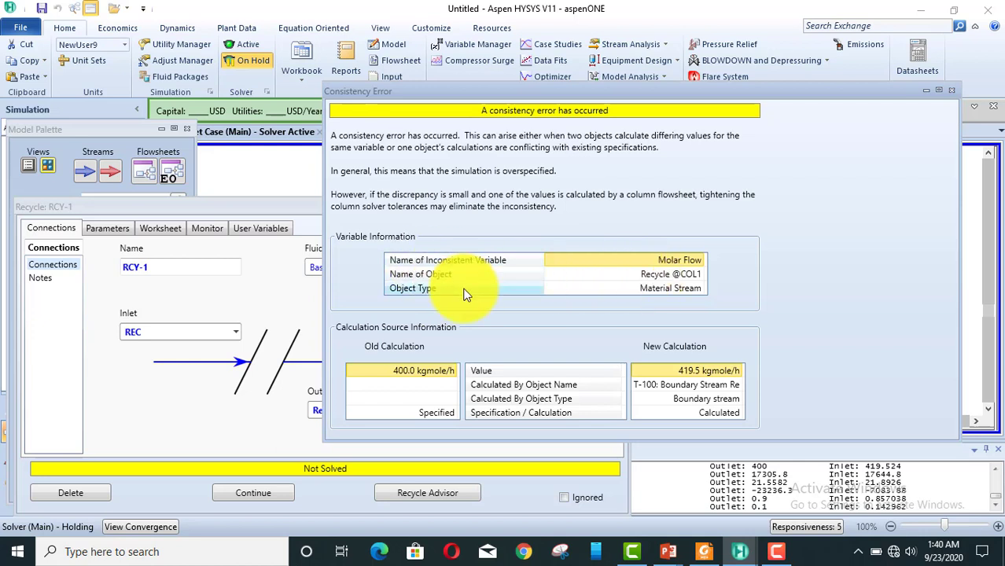
pyautogui.doubleClick(647, 273)
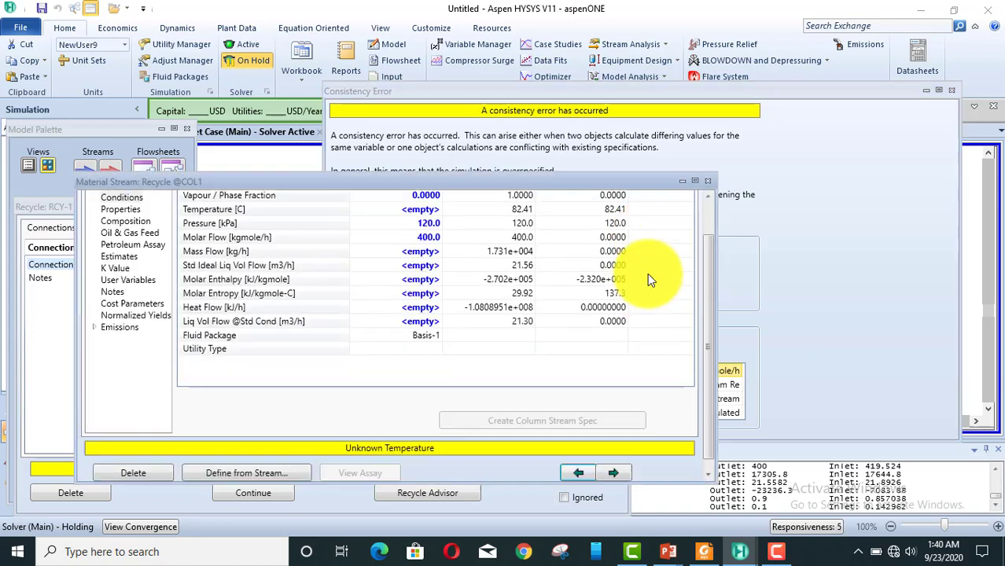
pyautogui.click(422, 239)
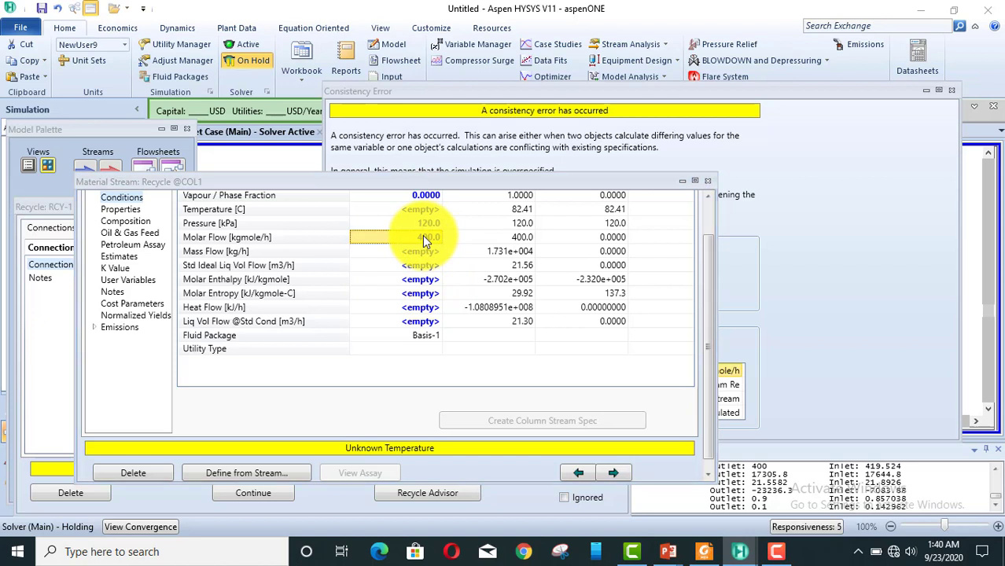
pyautogui.press('Delete')
pyautogui.click(426, 224)
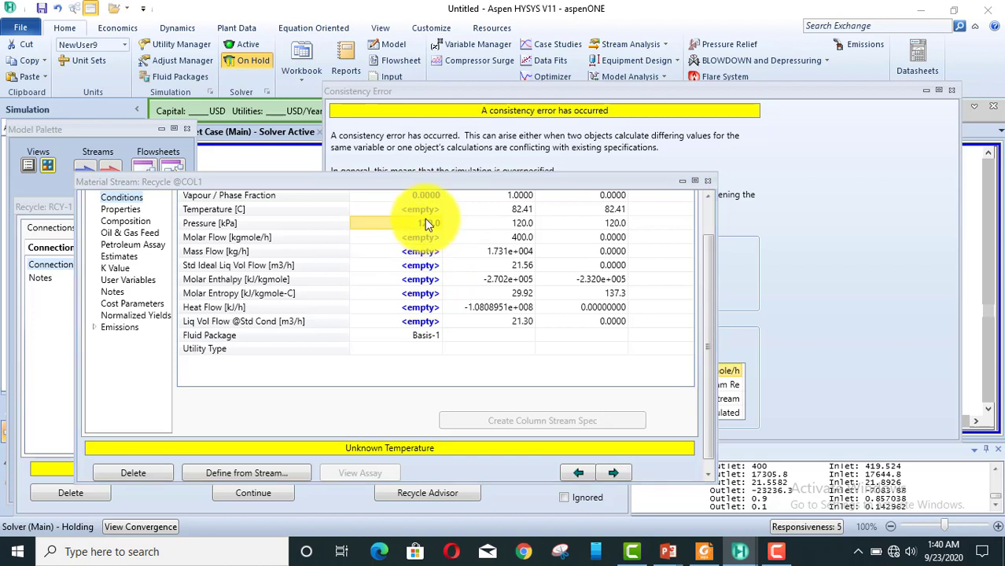
pyautogui.press('Delete')
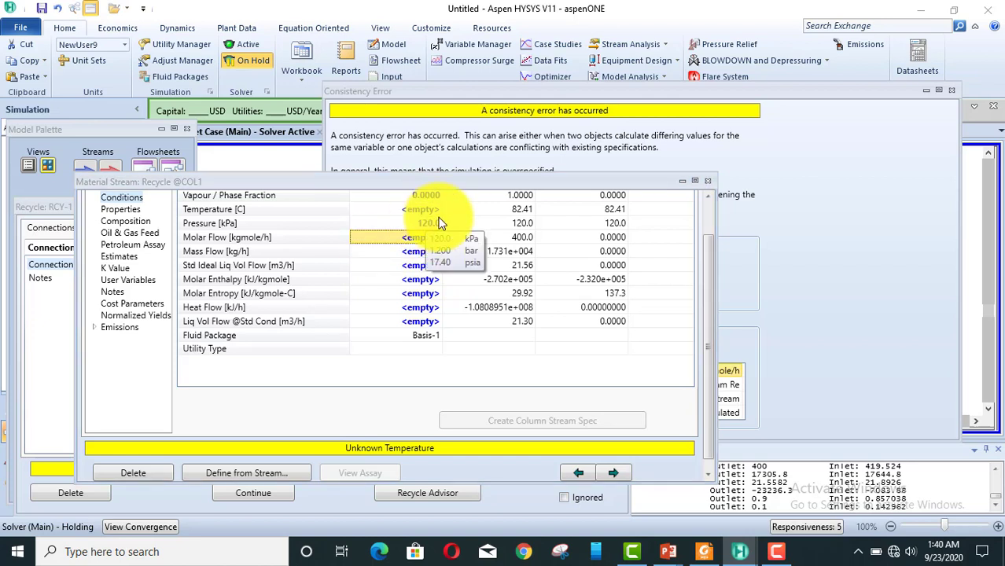
pyautogui.click(417, 198)
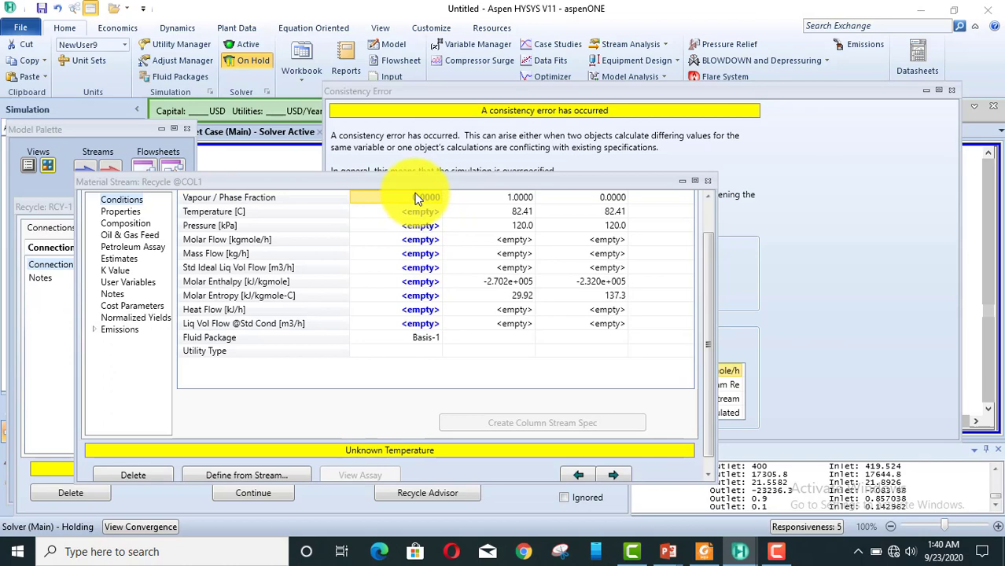
pyautogui.press('Delete')
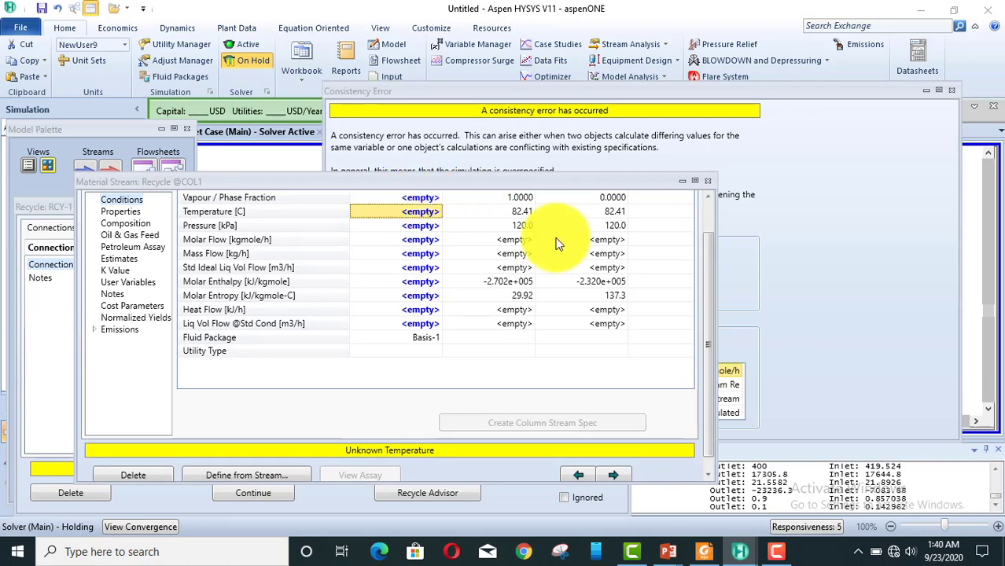
pyautogui.click(705, 182)
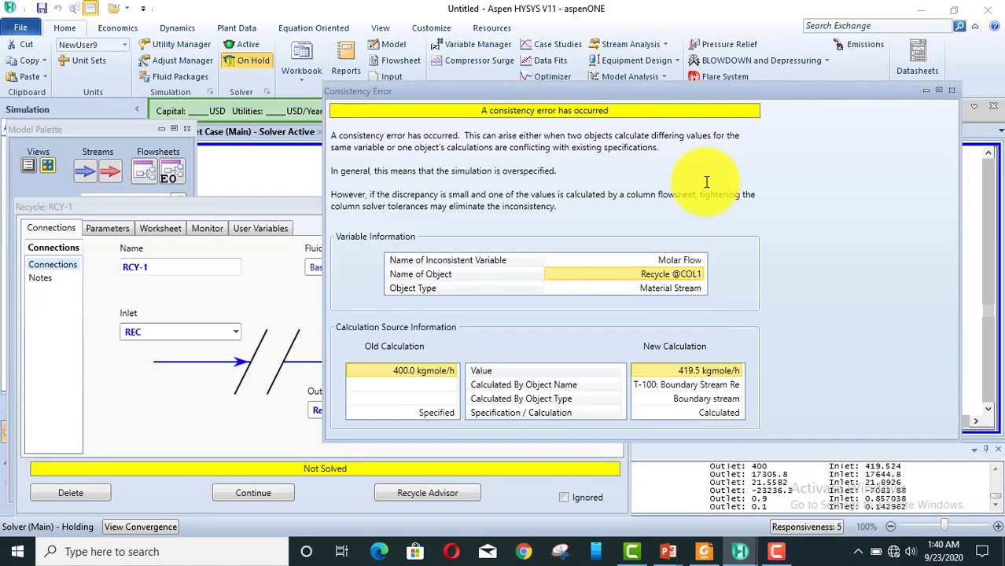
pyautogui.click(954, 92)
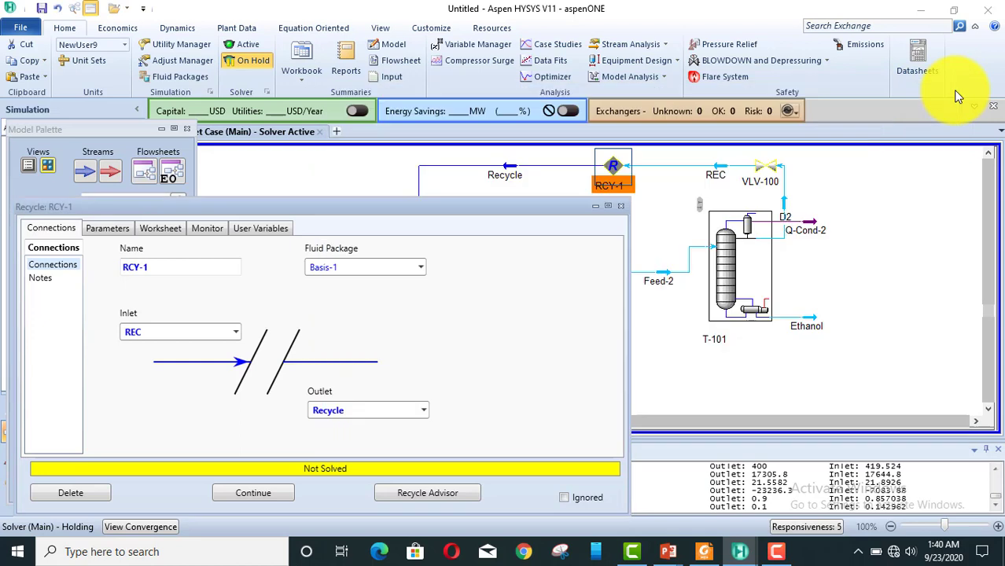
# Reactivate the solver to solve the flowsheet with the recycle loop, and close the RCY-1 view.
pyautogui.click(243, 48)
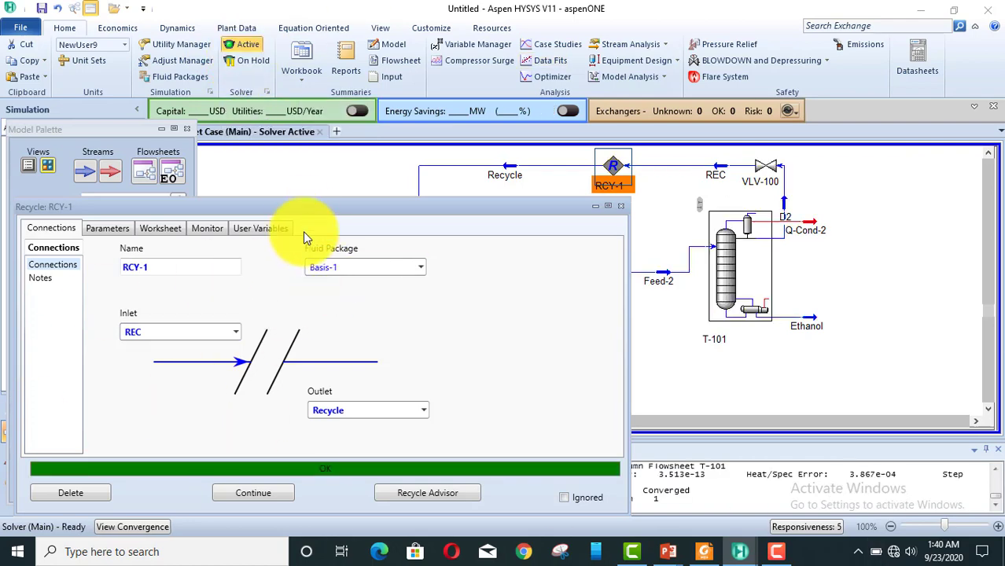
pyautogui.moveTo(307, 208)
pyautogui.mouseDown()
pyautogui.moveTo(370, 386)
pyautogui.moveTo(304, 214)
pyautogui.mouseUp()
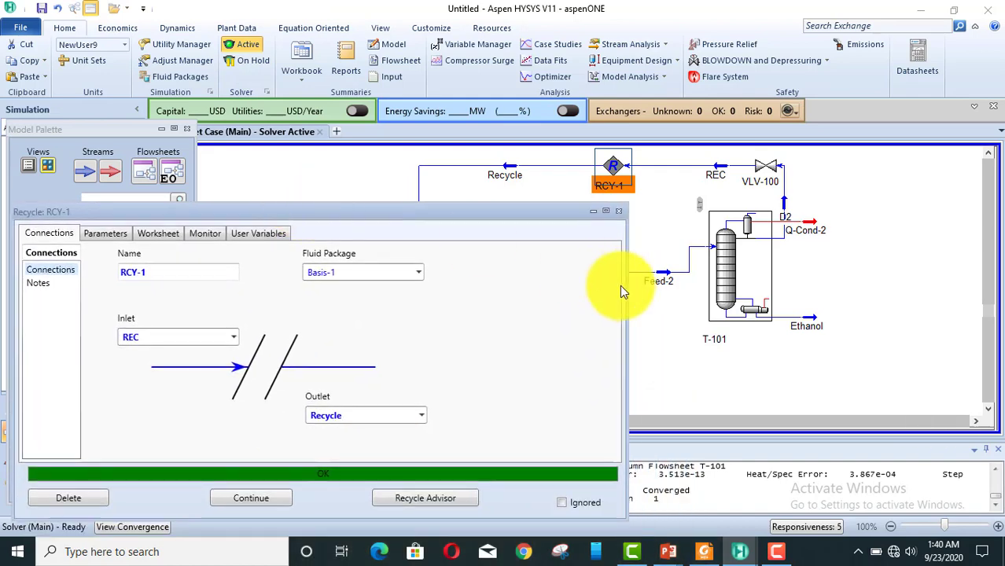
pyautogui.click(619, 211)
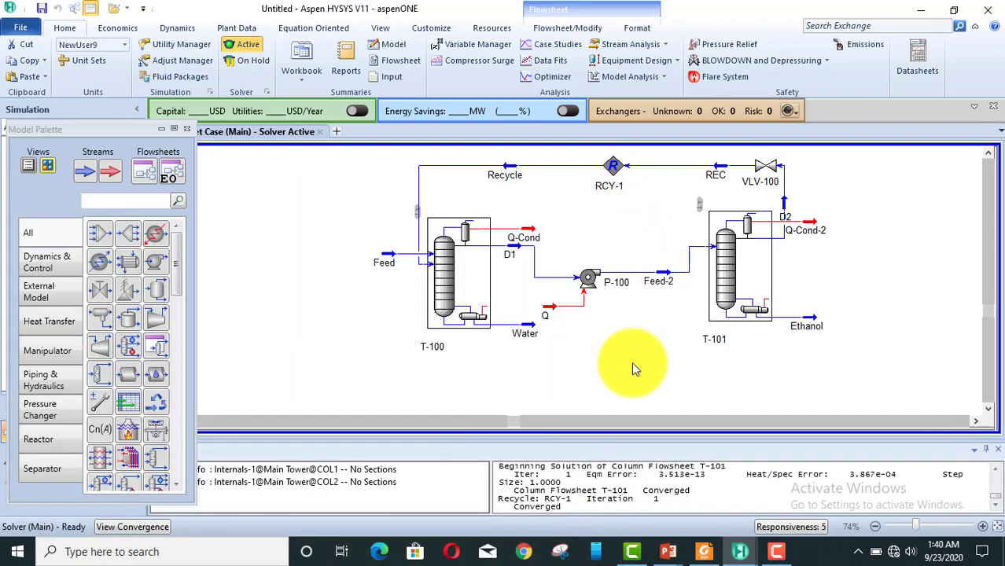